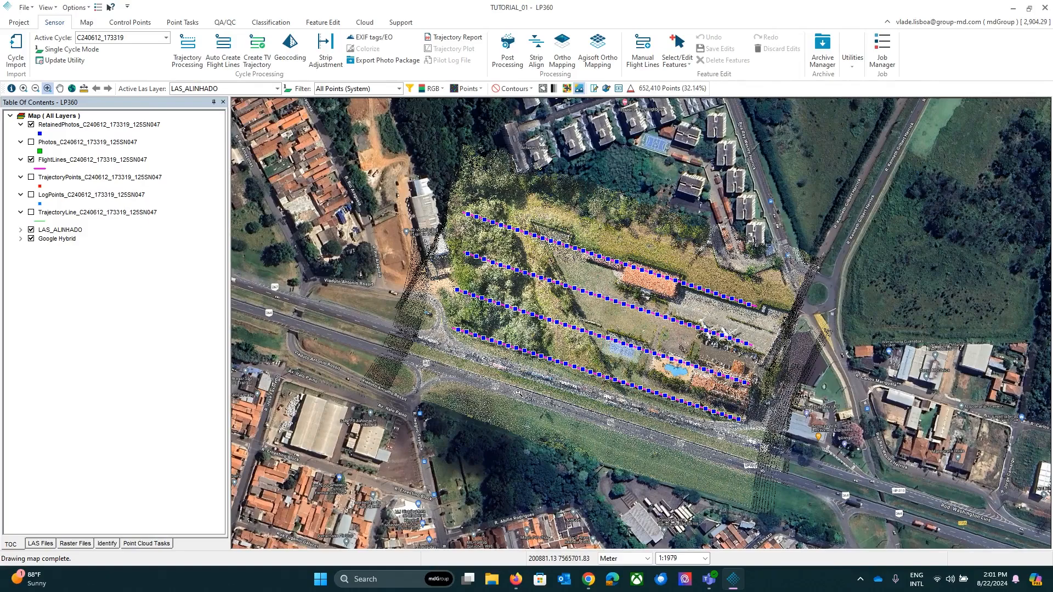
Hide the RetainedPhotos layer on the map and select the LAS_ALINHADO point cloud layer.
right_click(586, 581)
click(31, 124)
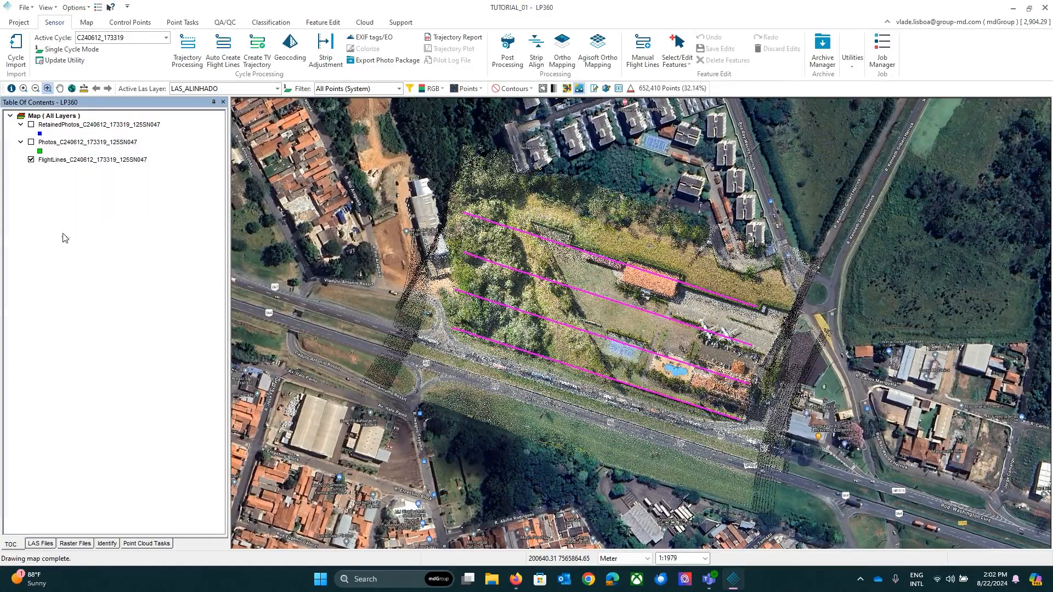
click(94, 233)
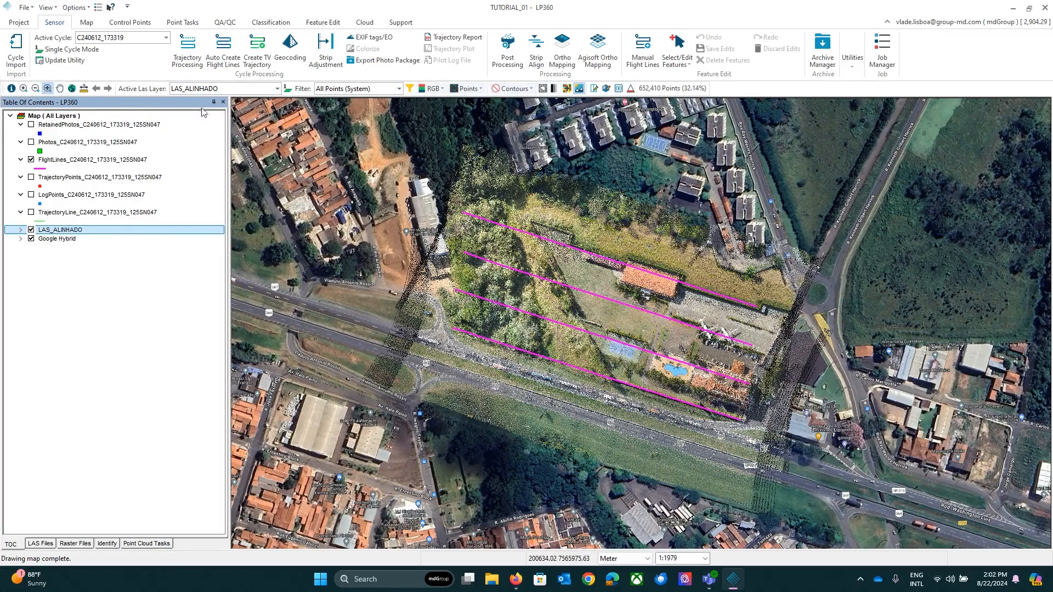
Examine the site's point cloud and flight lines at different magnifications using the zoom tools.
click(34, 89)
click(613, 266)
drag(617, 274, 680, 338)
drag(615, 350, 571, 279)
click(47, 89)
click(630, 318)
scroll(620, 299, up, 4)
scroll(658, 360, down, 2)
middle_drag(660, 335, 589, 302)
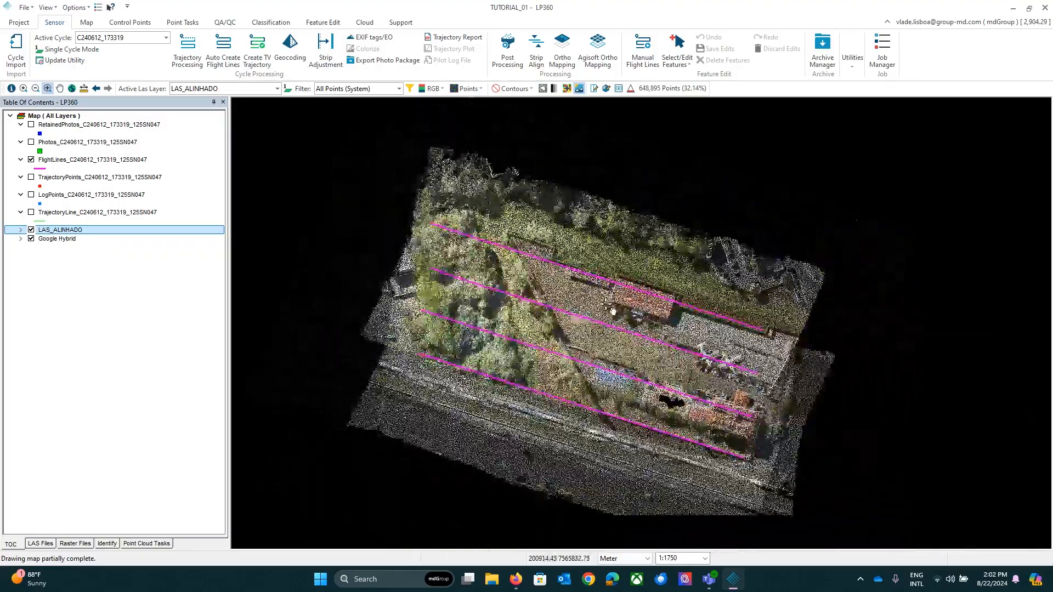
middle_drag(625, 349, 656, 350)
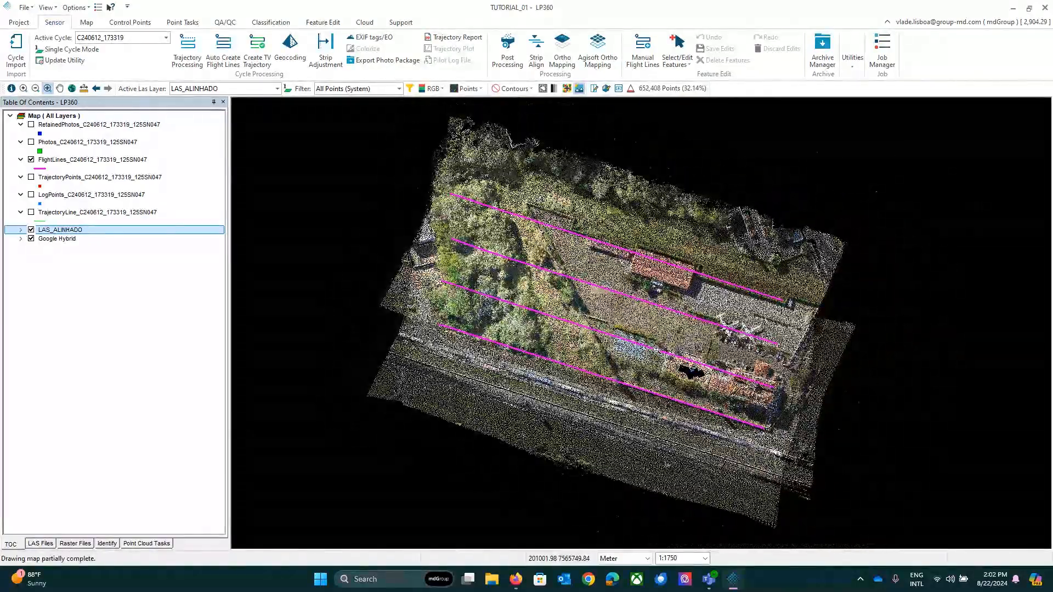
Inspect the point cloud closely around the blue sports court and return the map to its full extent.
click(62, 94)
drag(539, 299, 618, 309)
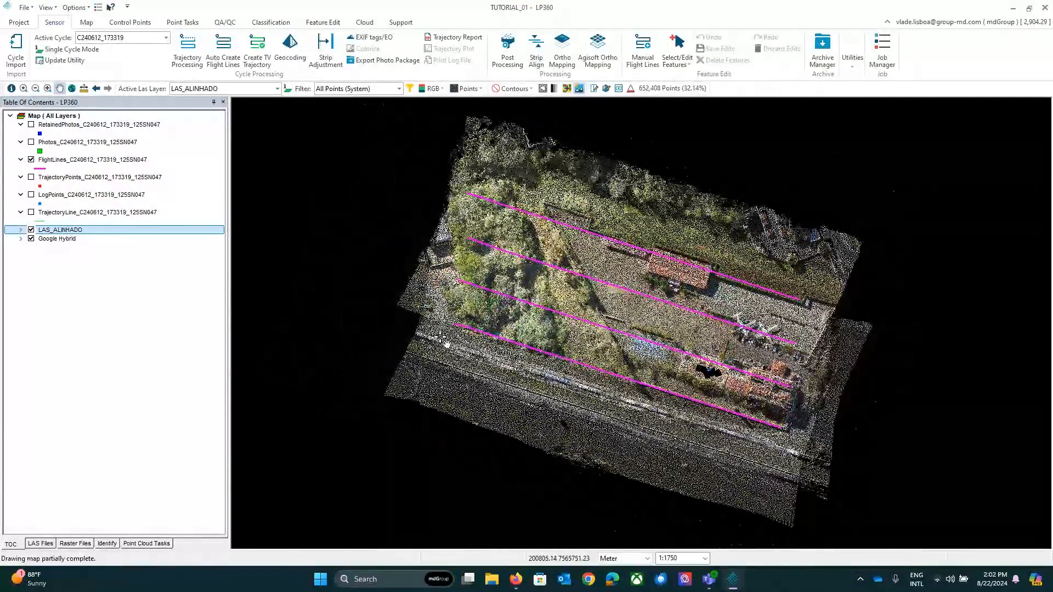
drag(607, 262, 573, 283)
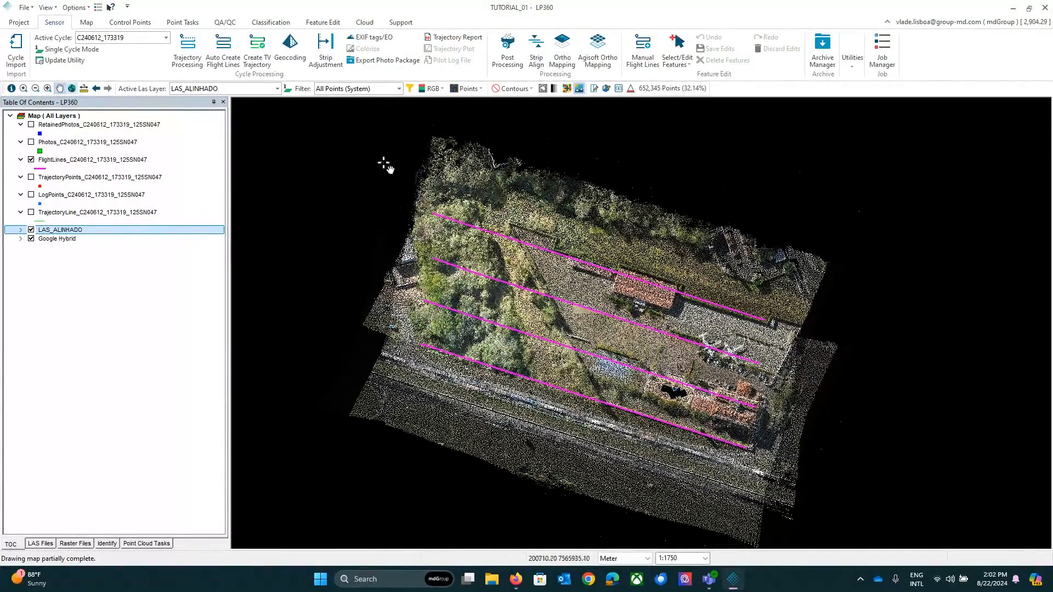
scroll(625, 359, up, 2)
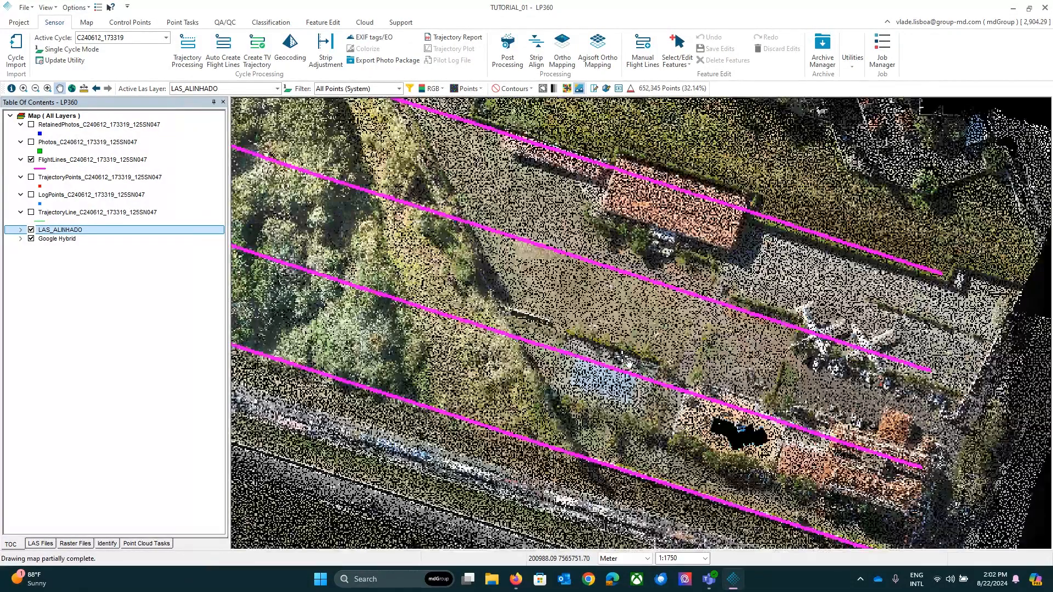
scroll(625, 359, up, 2)
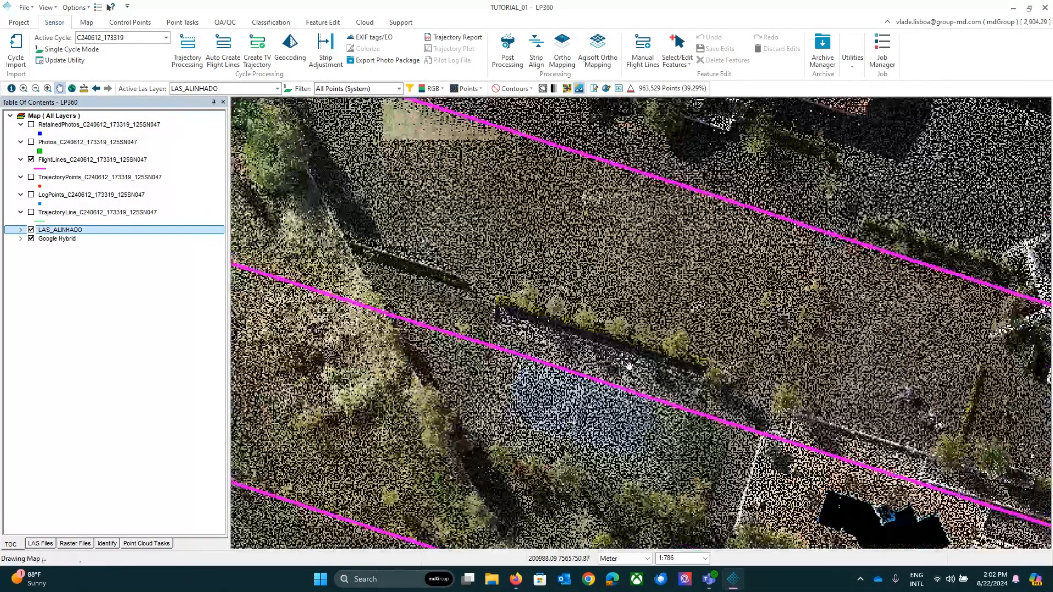
scroll(607, 340, up, 2)
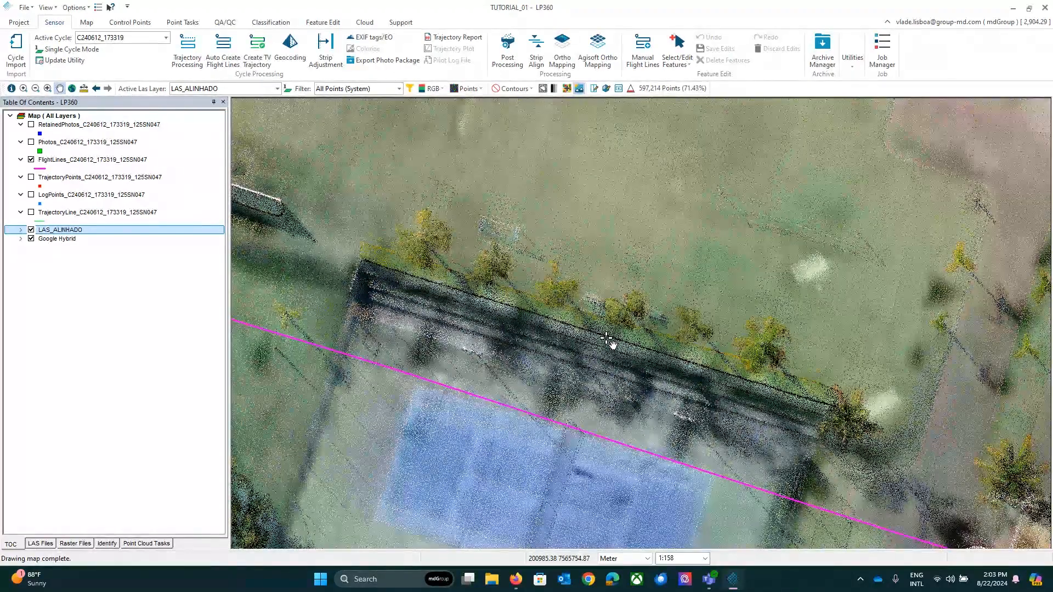
click(72, 89)
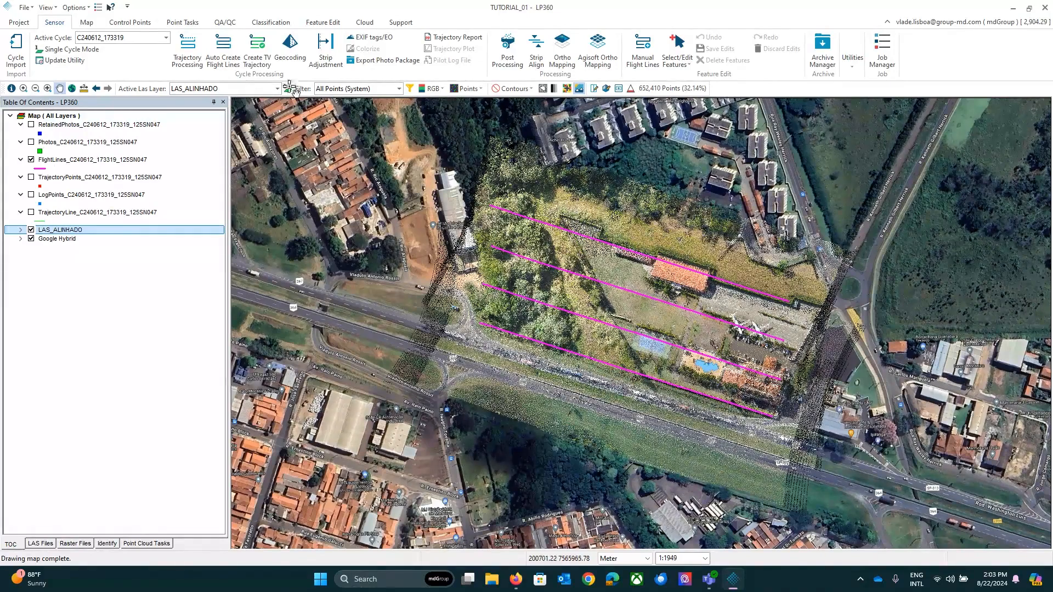
Measure the distance across the point cloud from its western edge to the northeastern side.
click(83, 88)
click(481, 282)
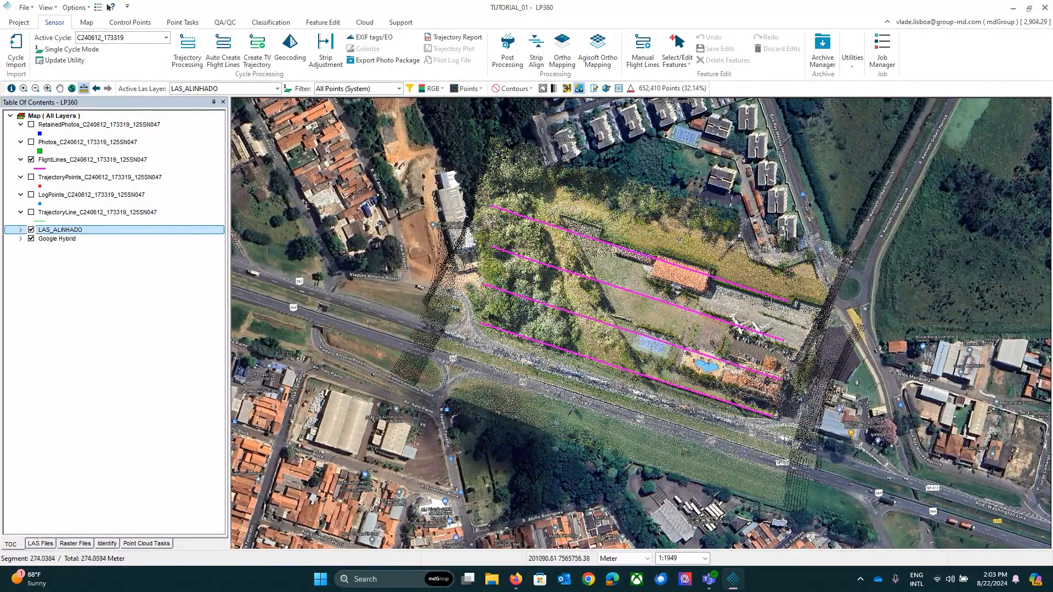
double_click(803, 240)
Scan the LAS_ALINHADO classification counts in Live View and review the list of available filters.
click(410, 89)
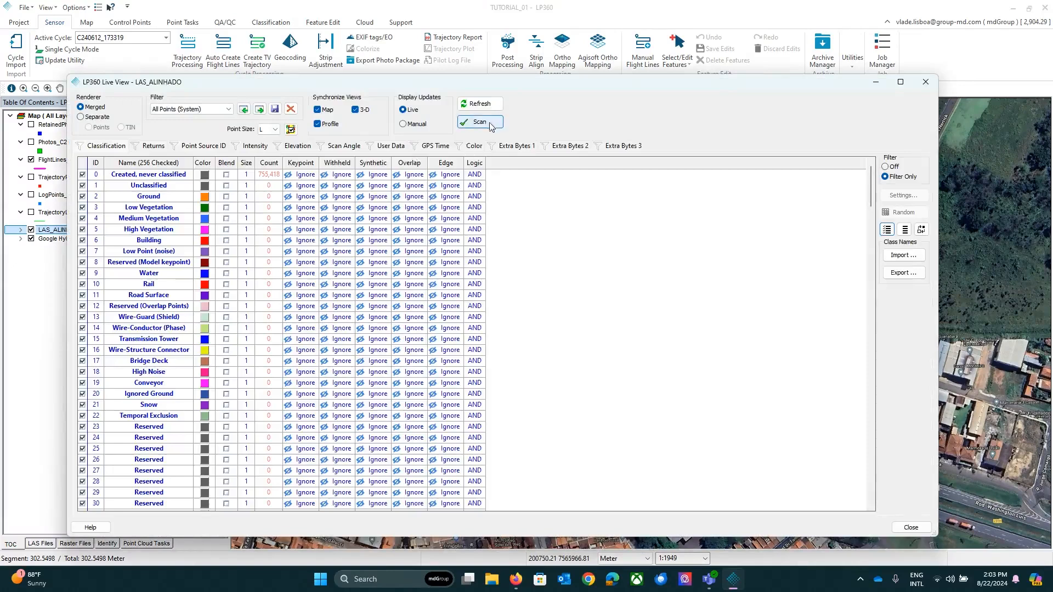
click(491, 124)
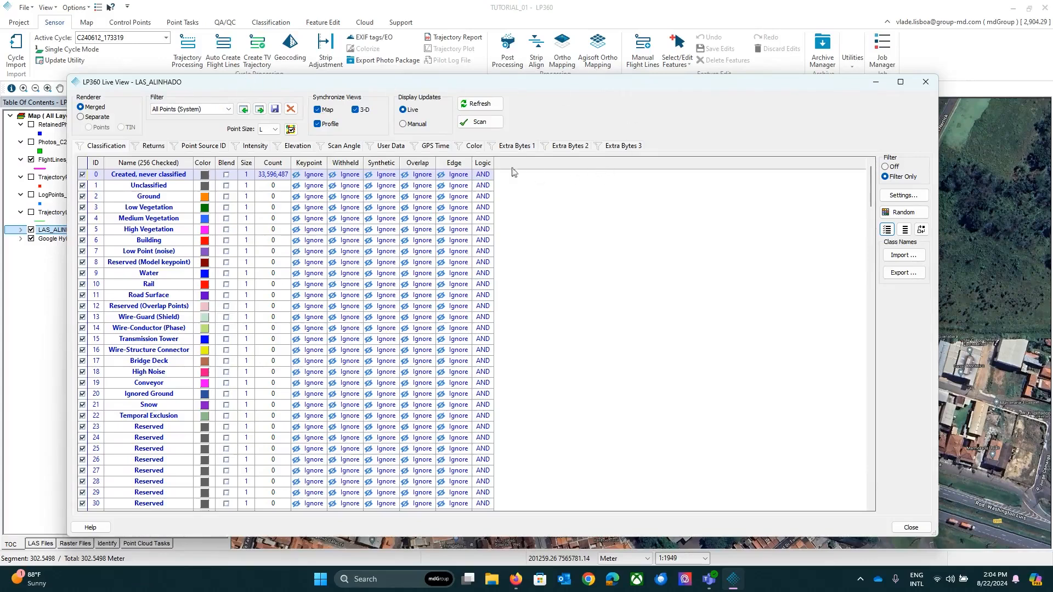
click(199, 109)
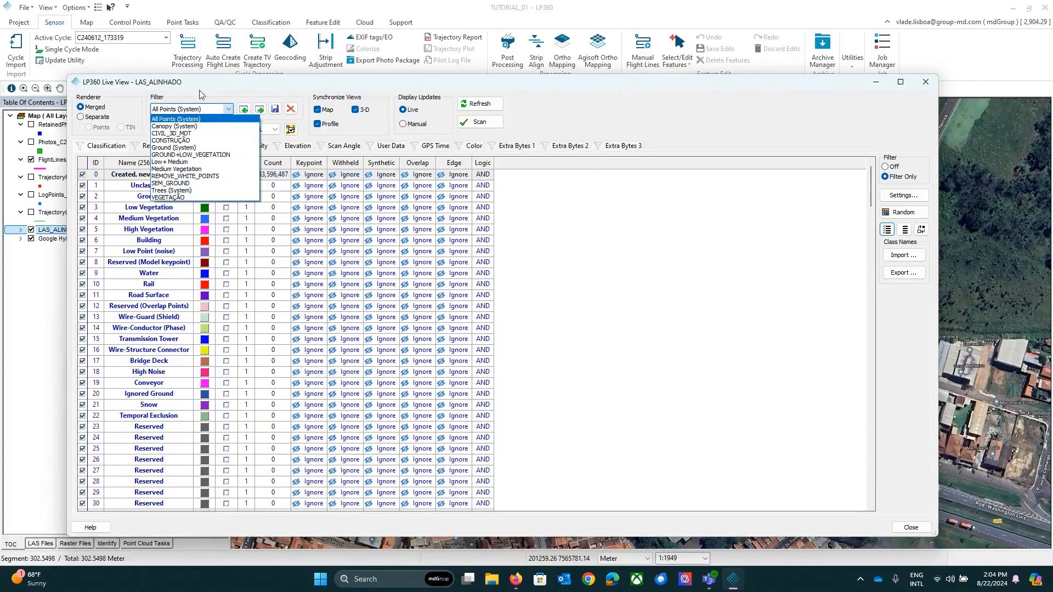
click(258, 101)
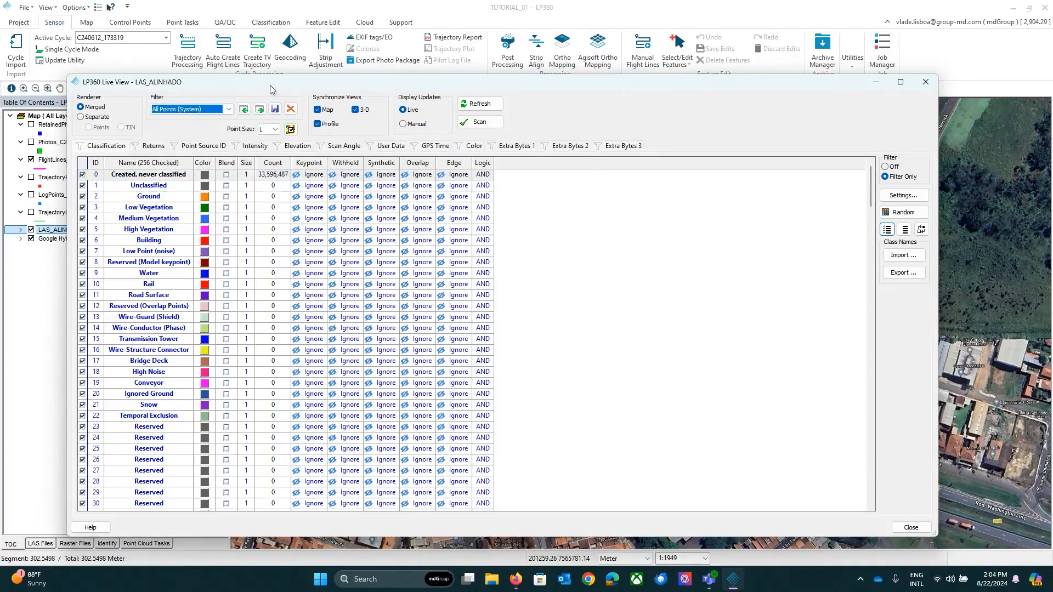
Try the Ground (System) filter on the point cloud and restore the All Points (System) filter.
click(198, 109)
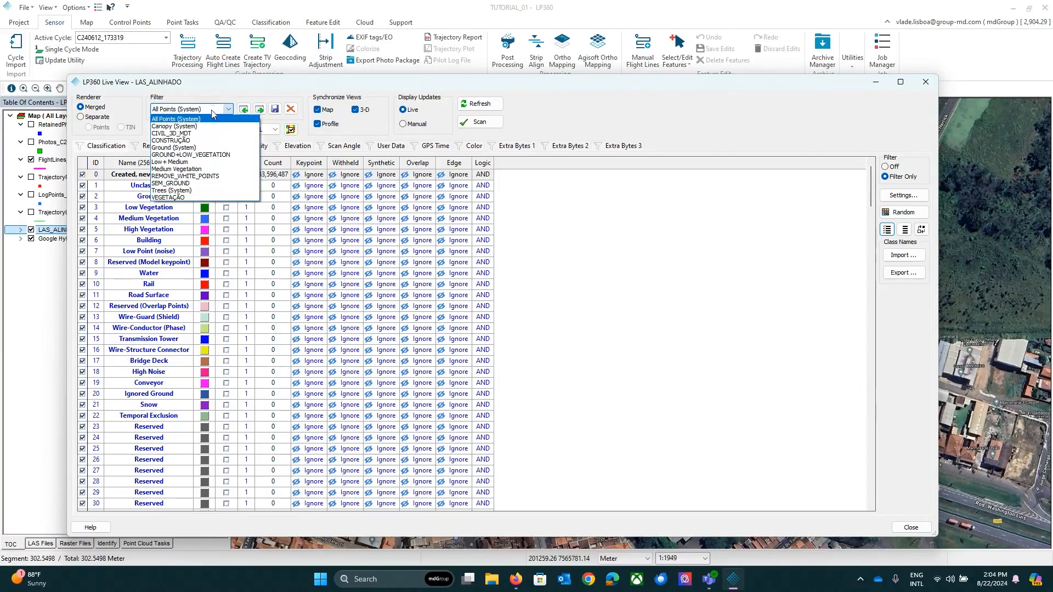
click(203, 148)
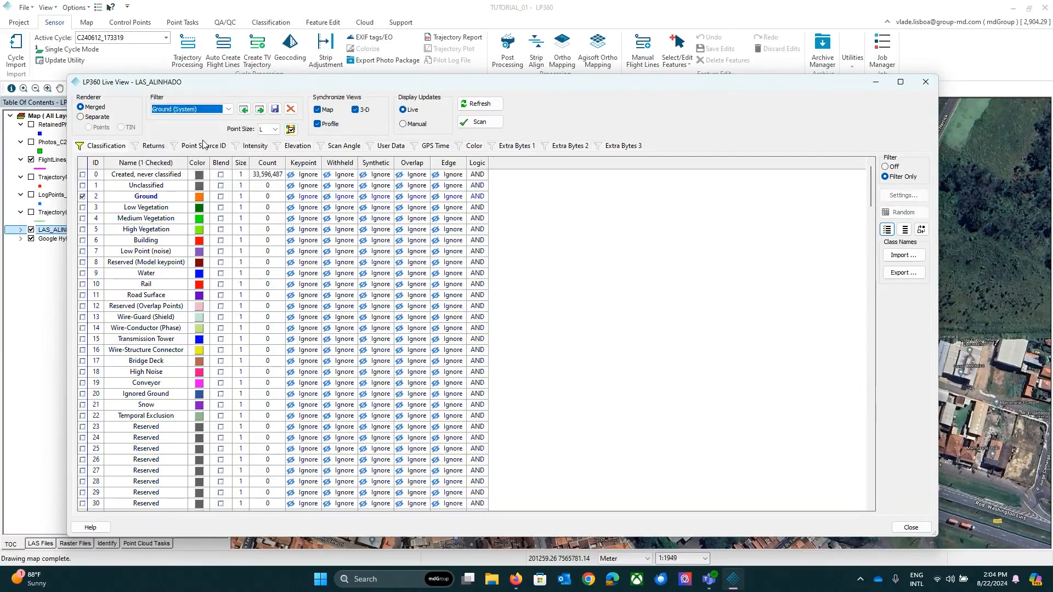
click(112, 201)
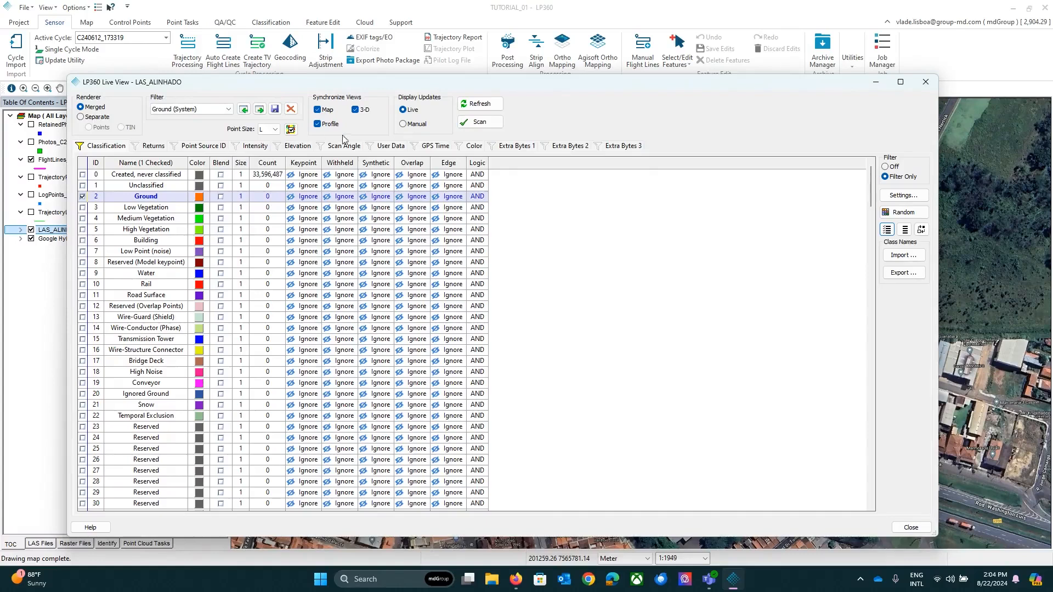
click(228, 109)
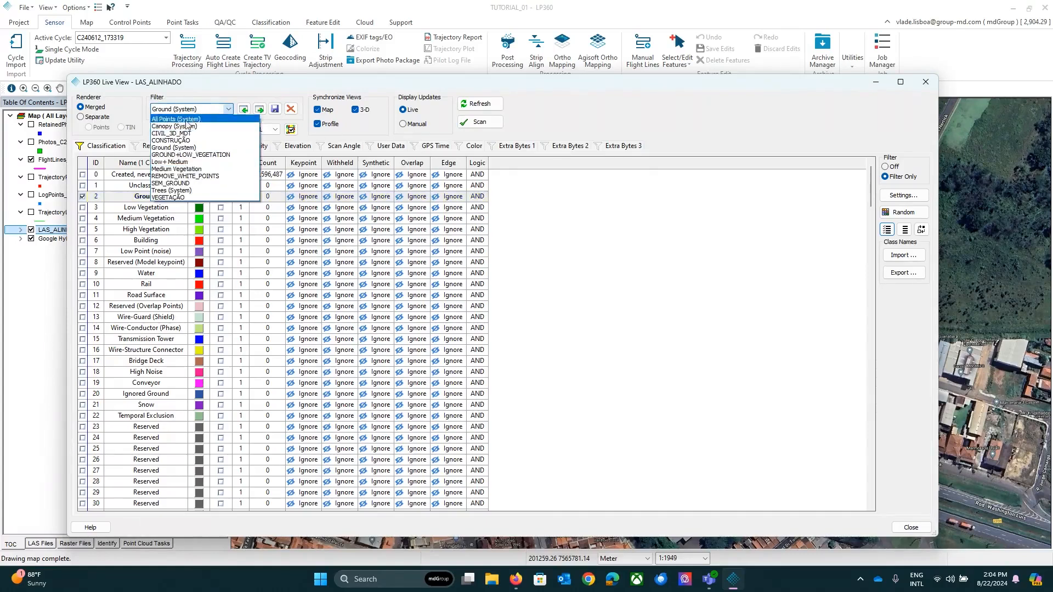
click(187, 122)
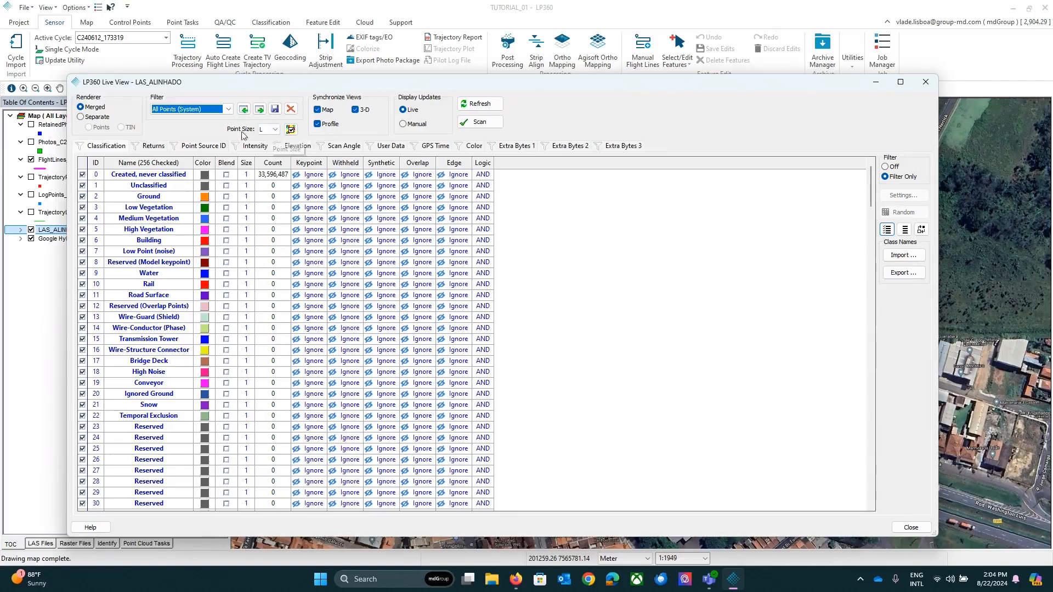
Review the point size options for the point cloud and close Live View.
click(273, 129)
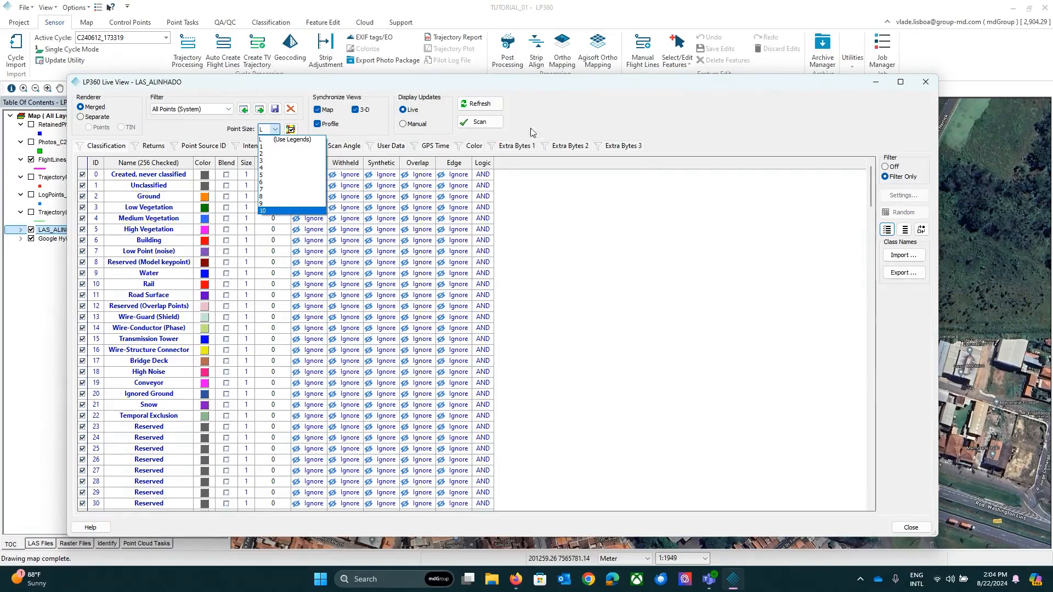
click(622, 91)
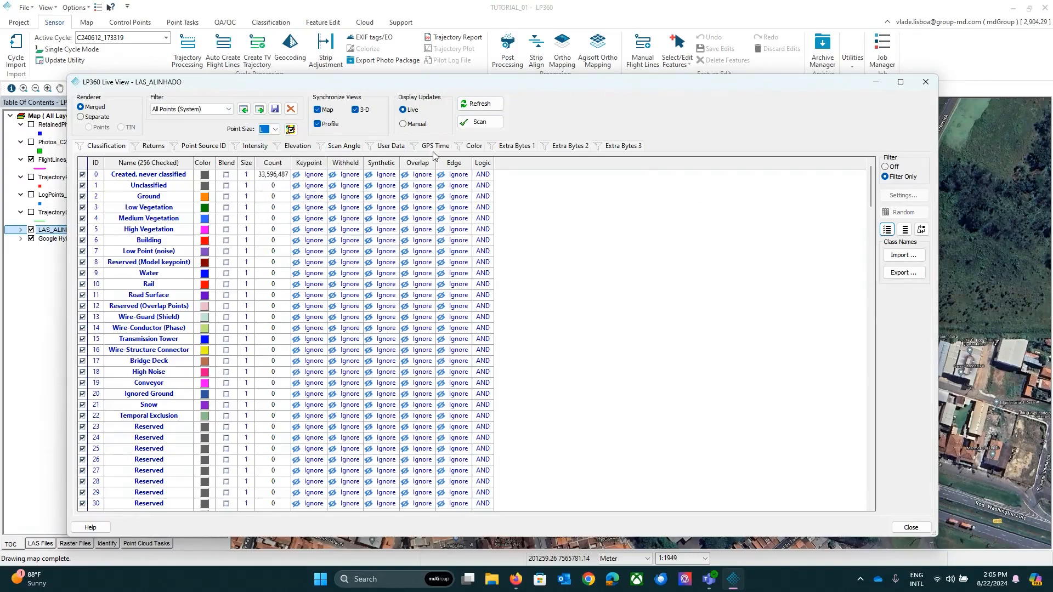
click(926, 82)
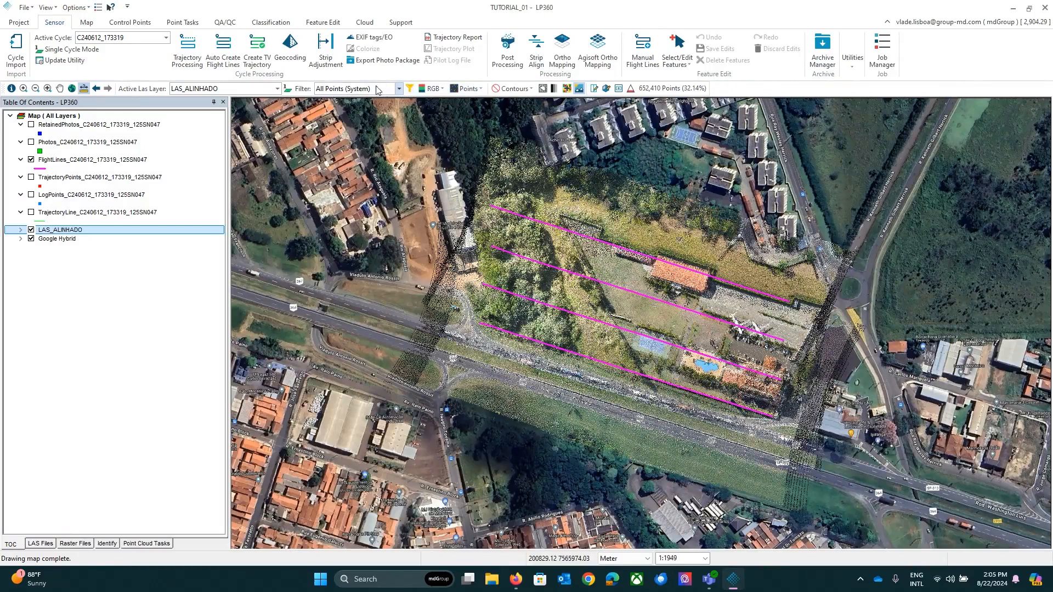
Review the Live View filter settings again and the same list of point filters in the main window.
click(410, 89)
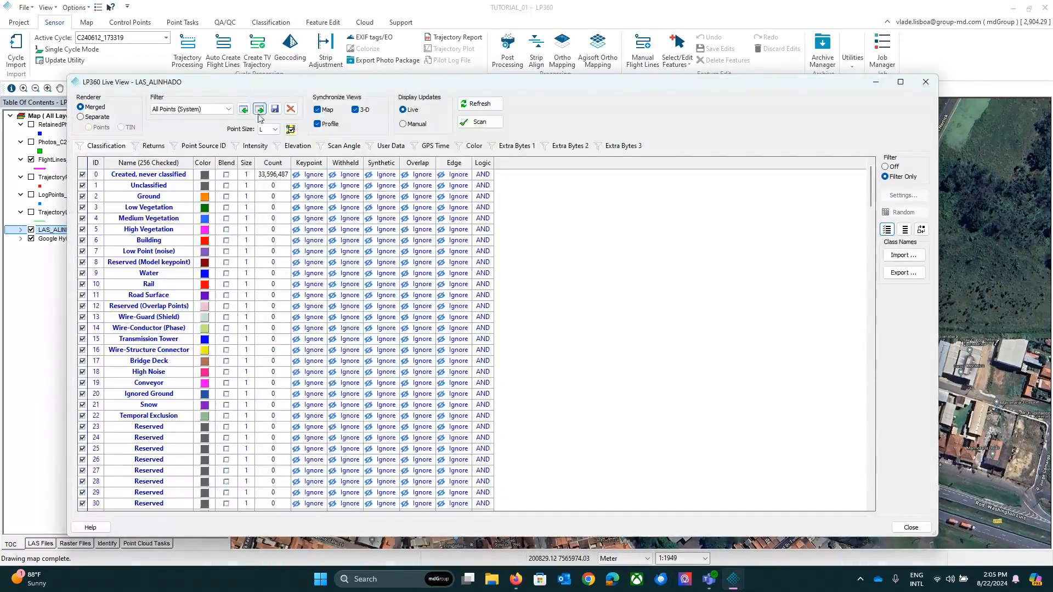
click(172, 118)
click(921, 115)
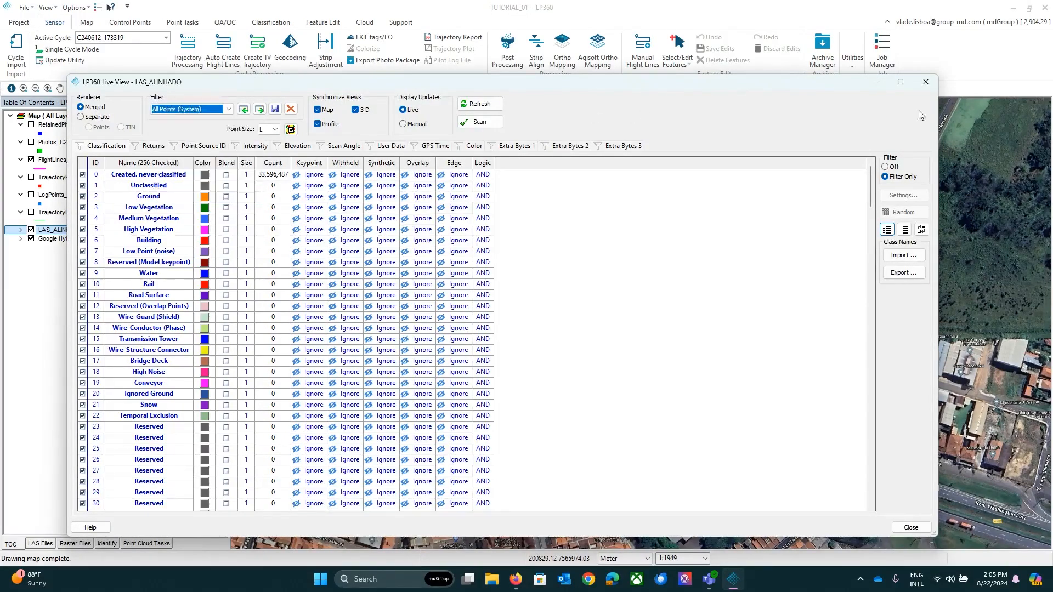
click(925, 82)
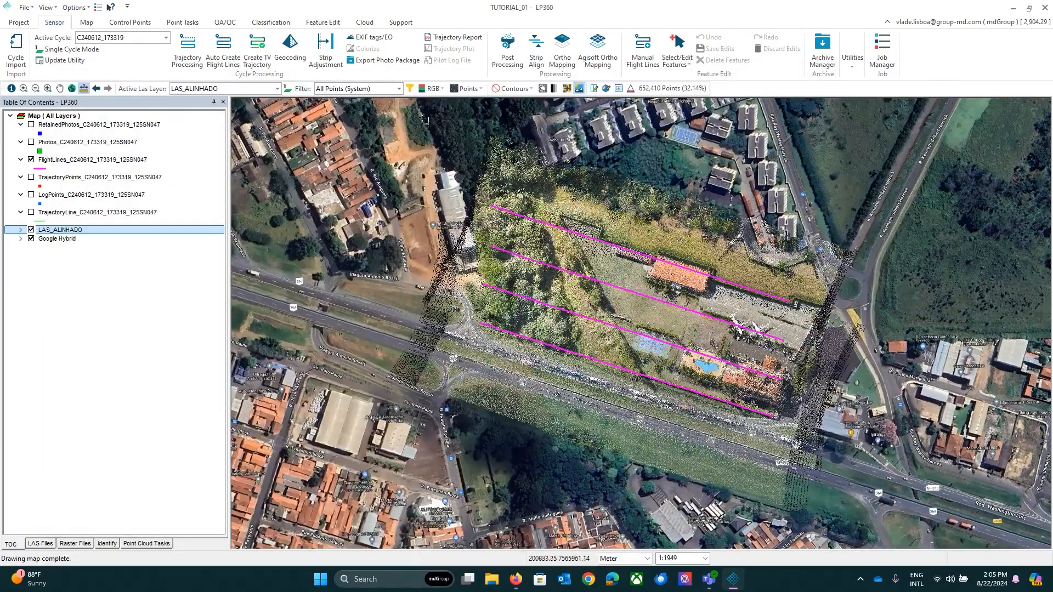
click(348, 90)
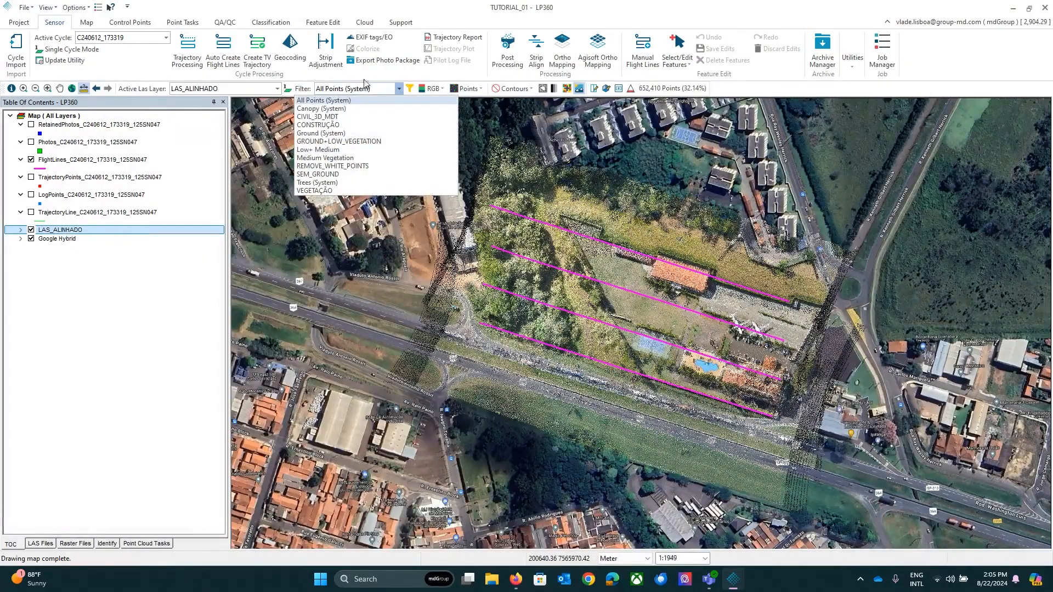
click(399, 85)
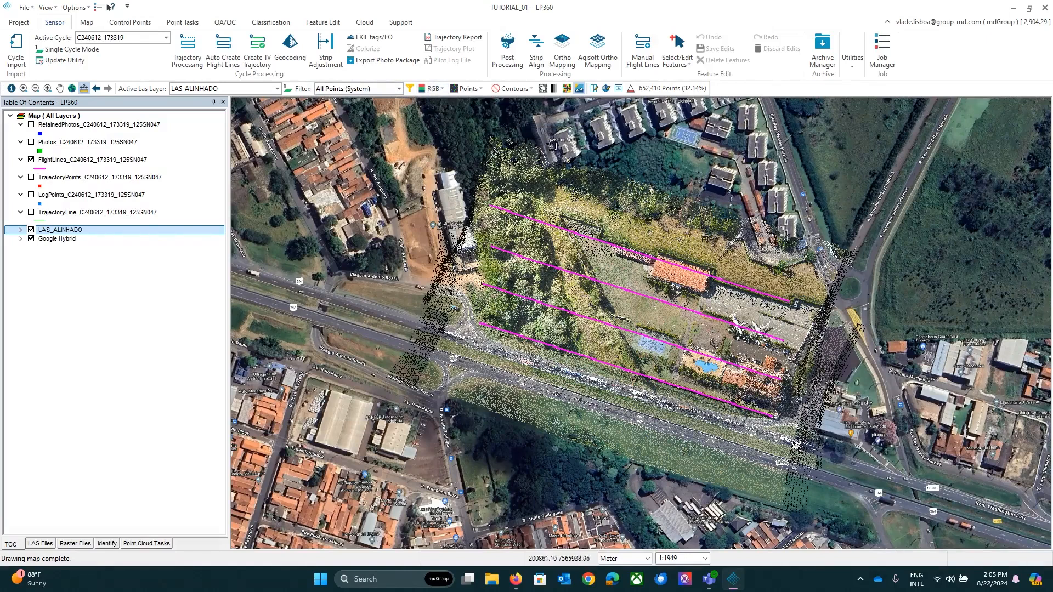
Hide the Google Hybrid and FlightLines layers, keeping only the LAS_ALINHADO point cloud on the map.
click(31, 239)
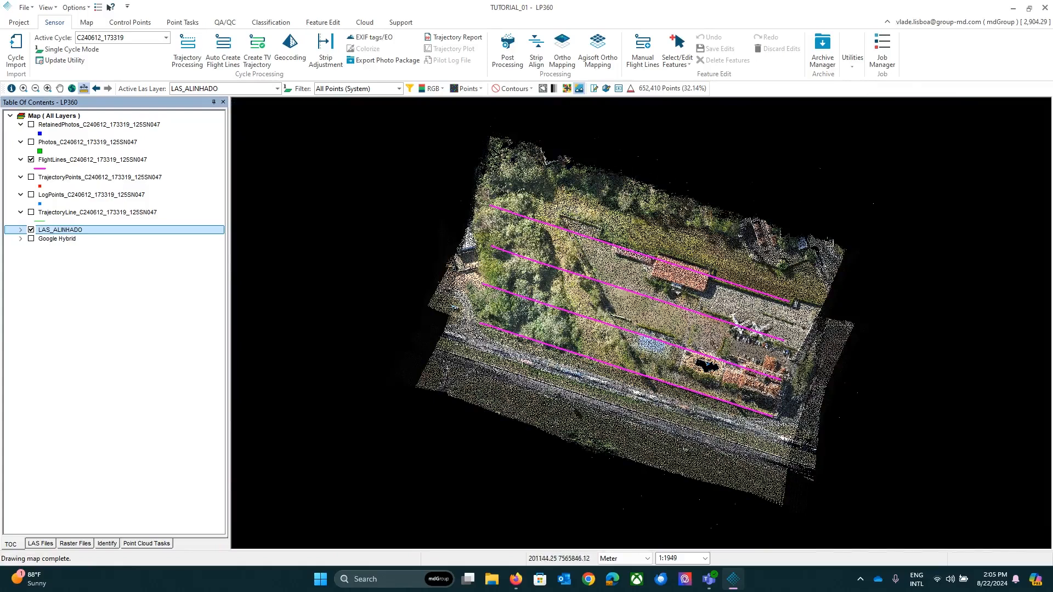
click(31, 159)
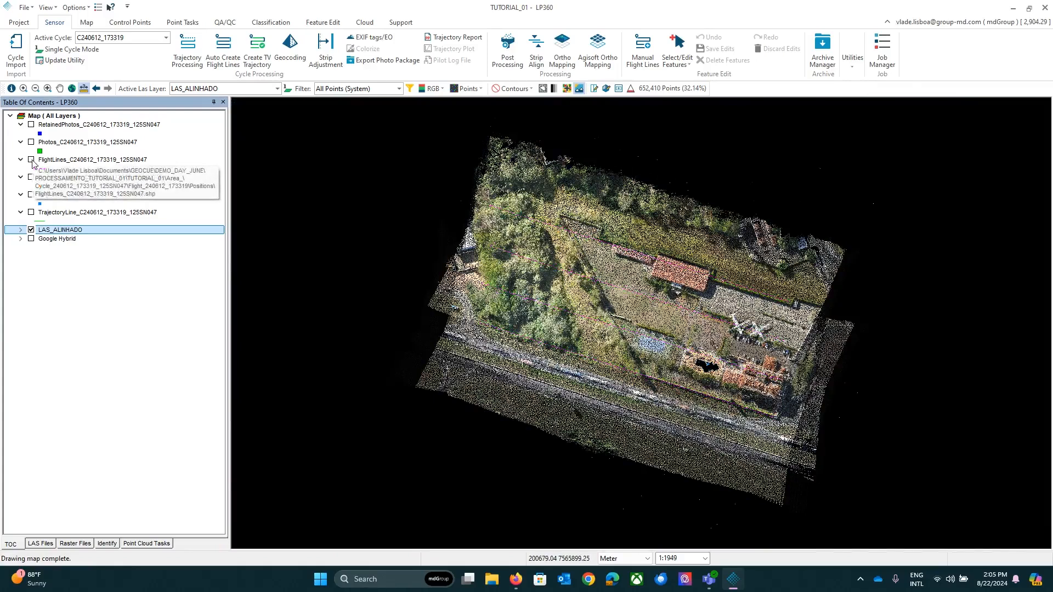
Display the LAS_ALINHADO point cloud by Elevation and by Color Band to compare the two colorings.
click(442, 90)
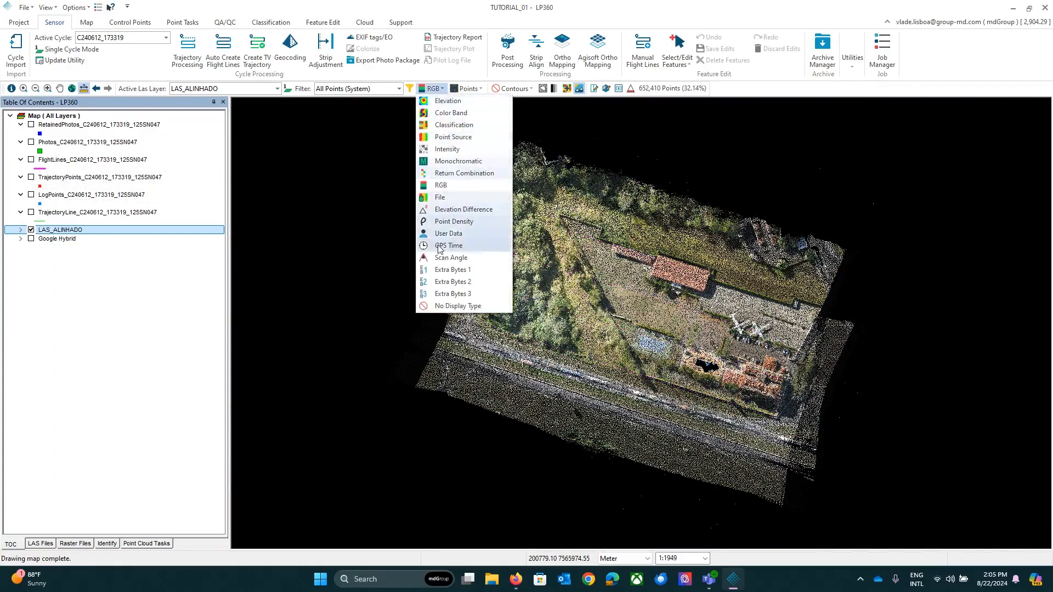
click(448, 100)
click(442, 88)
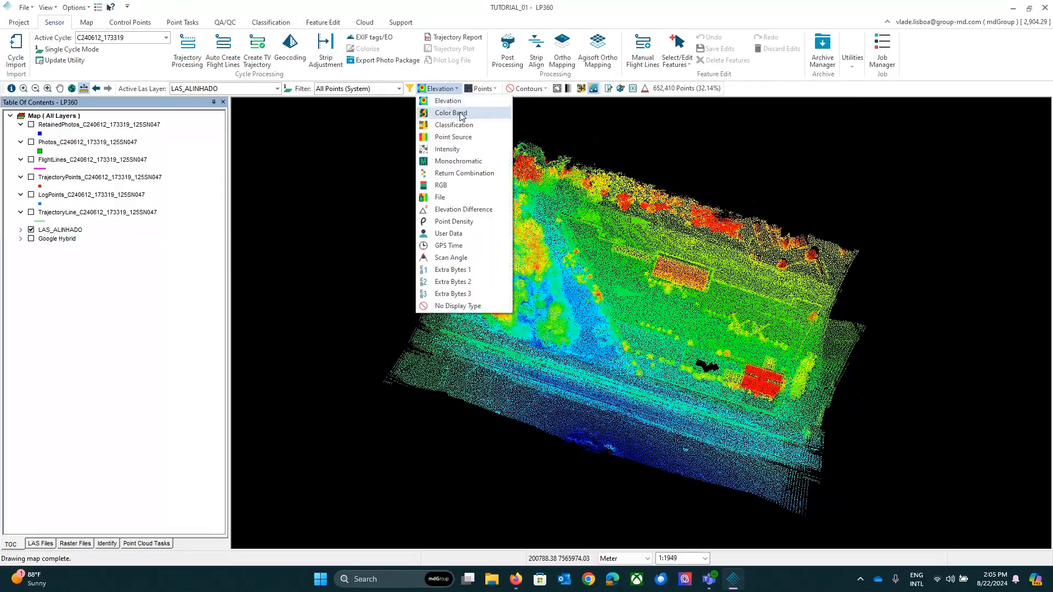
click(461, 113)
Display the LAS_ALINHADO point cloud by Classification and by Point Source to compare the two colorings.
click(441, 89)
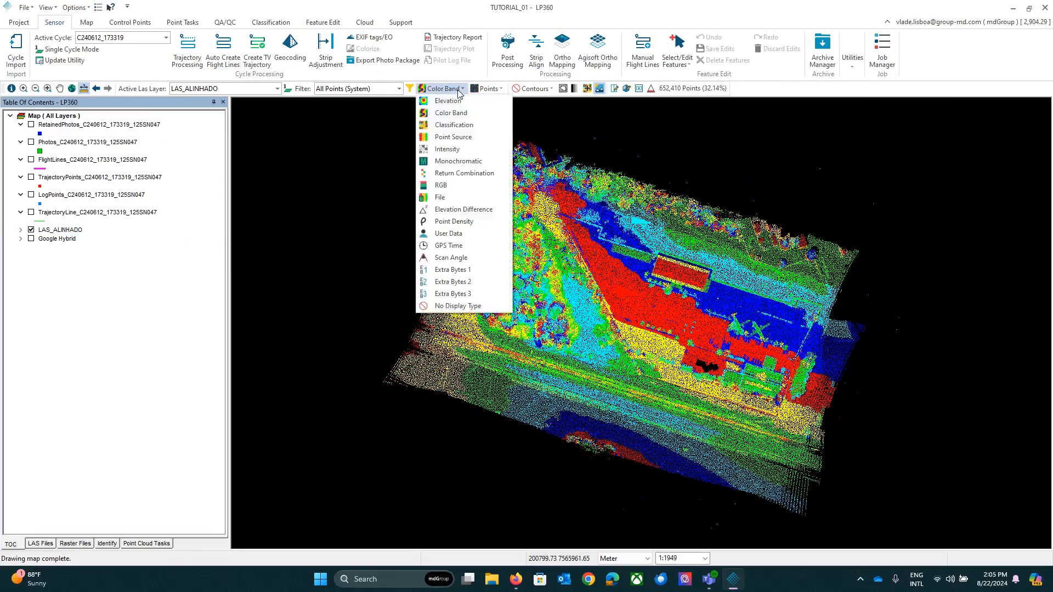
click(458, 127)
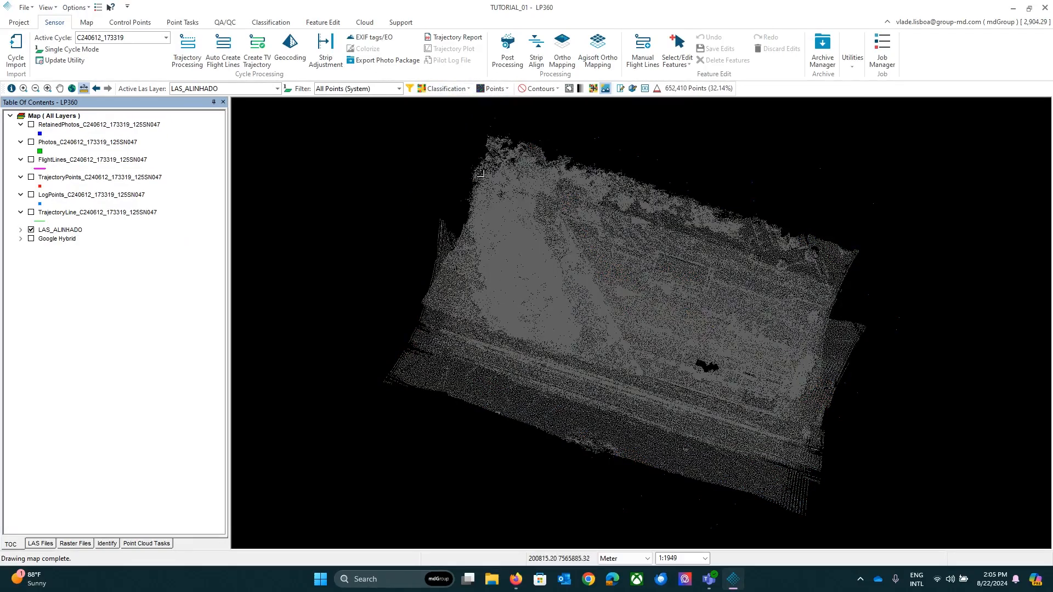
click(446, 89)
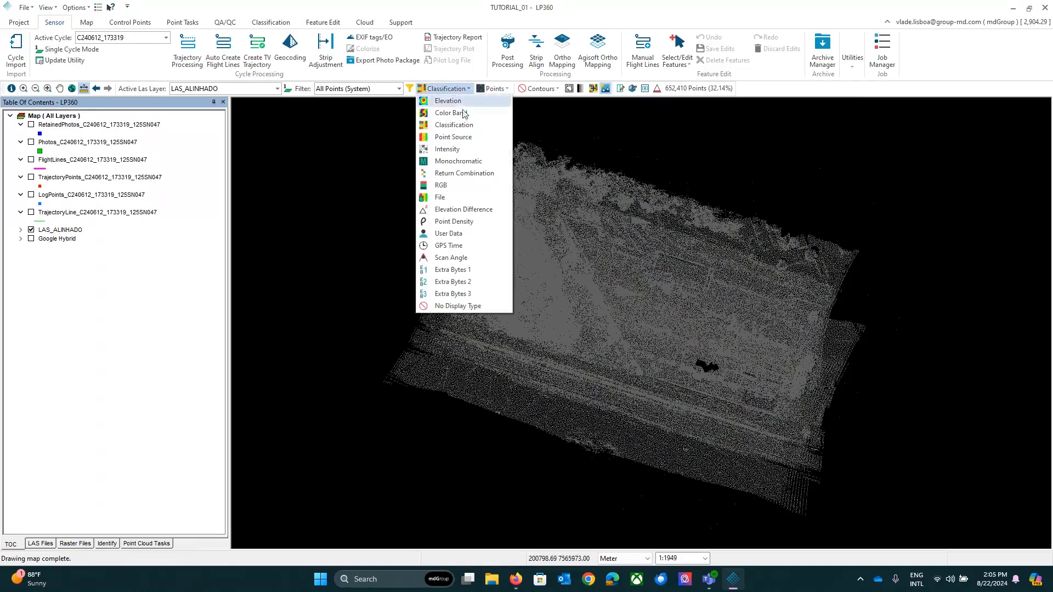
click(463, 138)
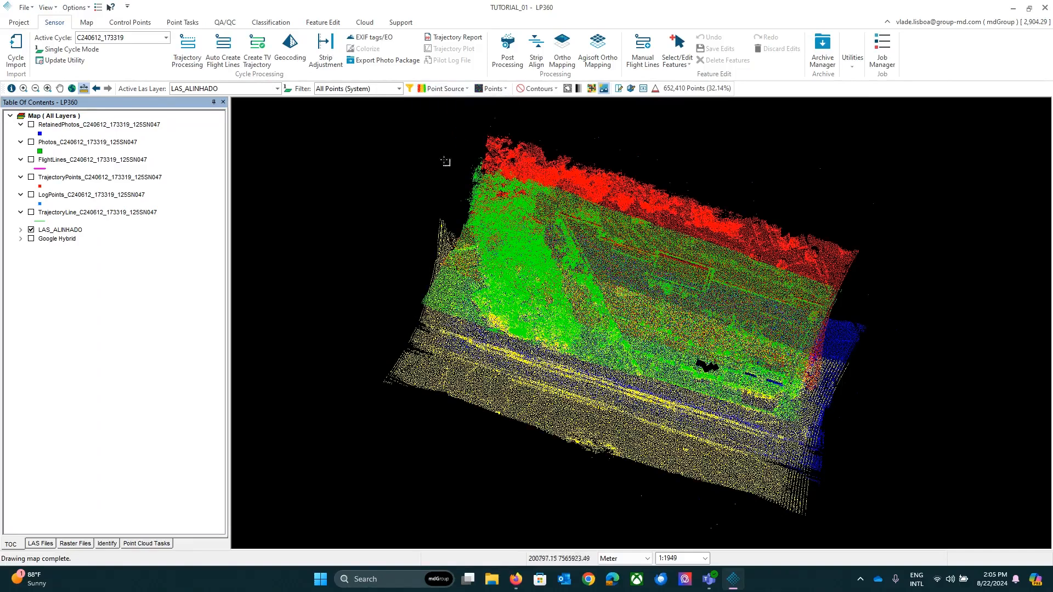
Show the FlightLines layer over the point cloud and list the individual LAS files of LAS_ALINHADO.
click(31, 160)
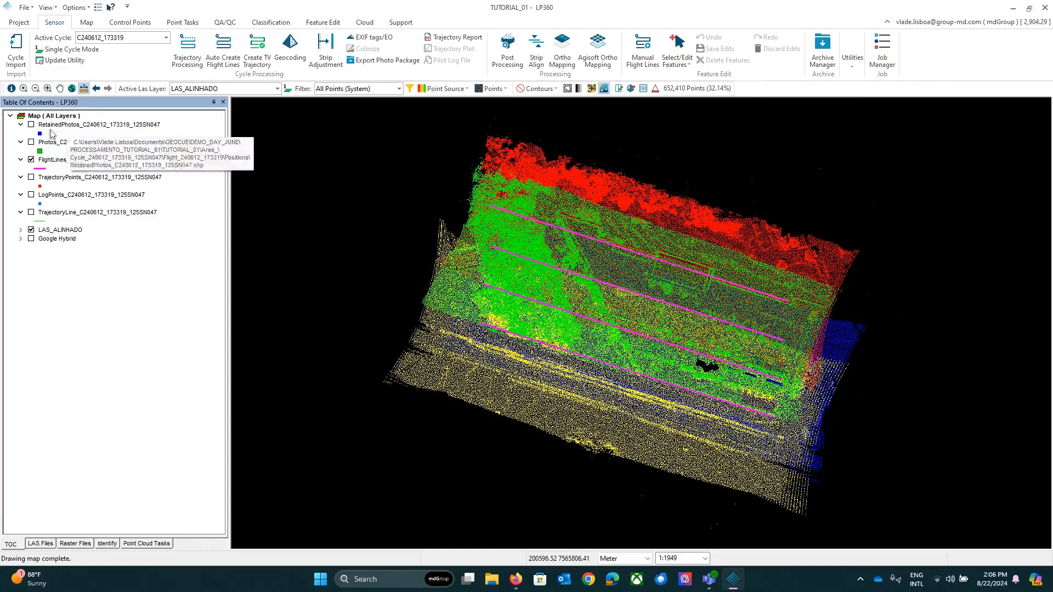
click(40, 544)
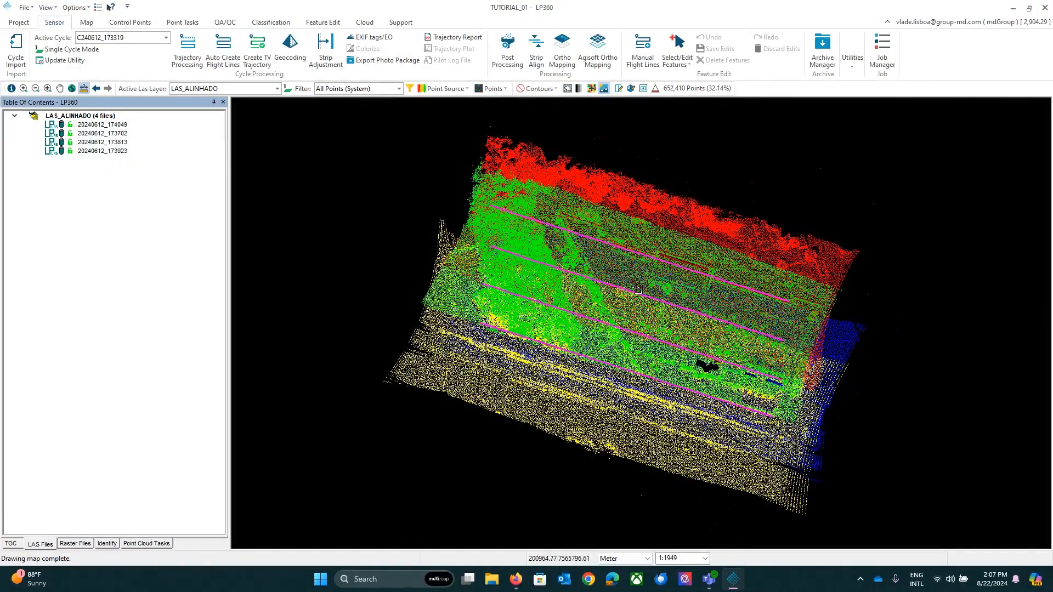
Color the point cloud by Elevation and compare its Tin Surface rendering with the plain Points rendering.
click(448, 89)
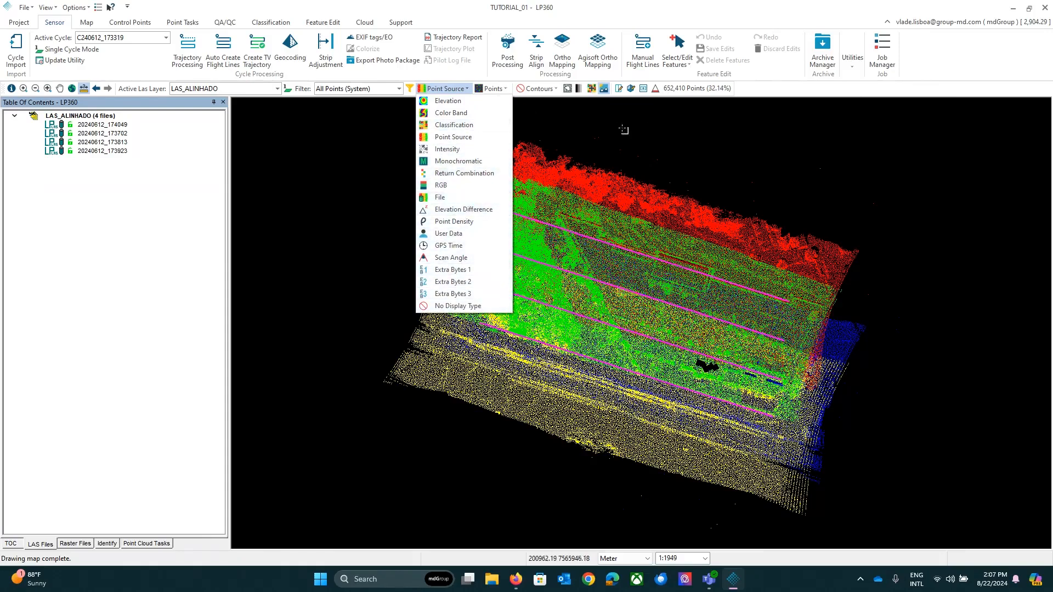
click(447, 101)
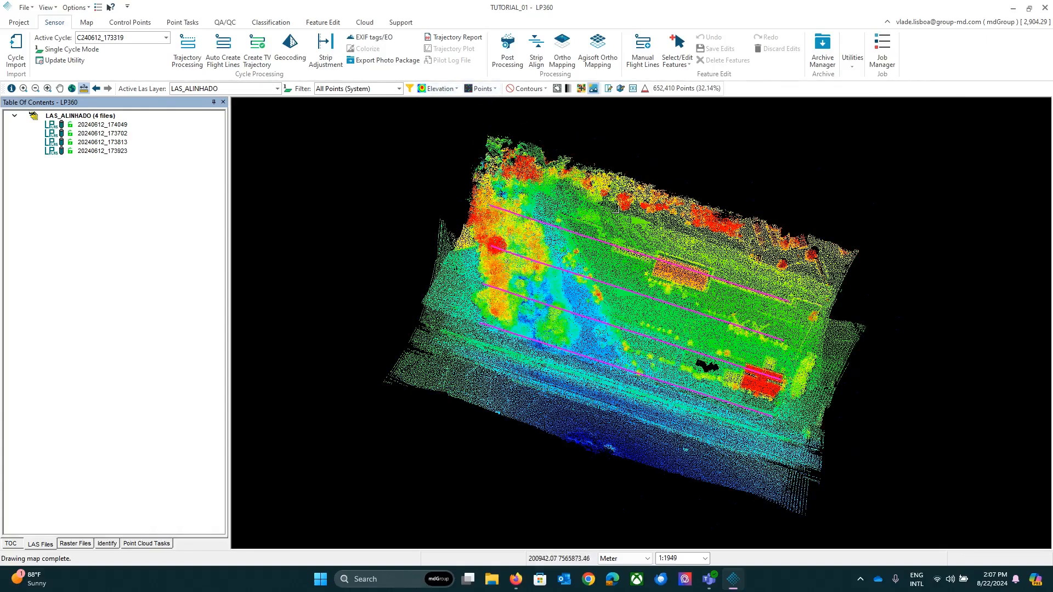
click(487, 90)
click(489, 113)
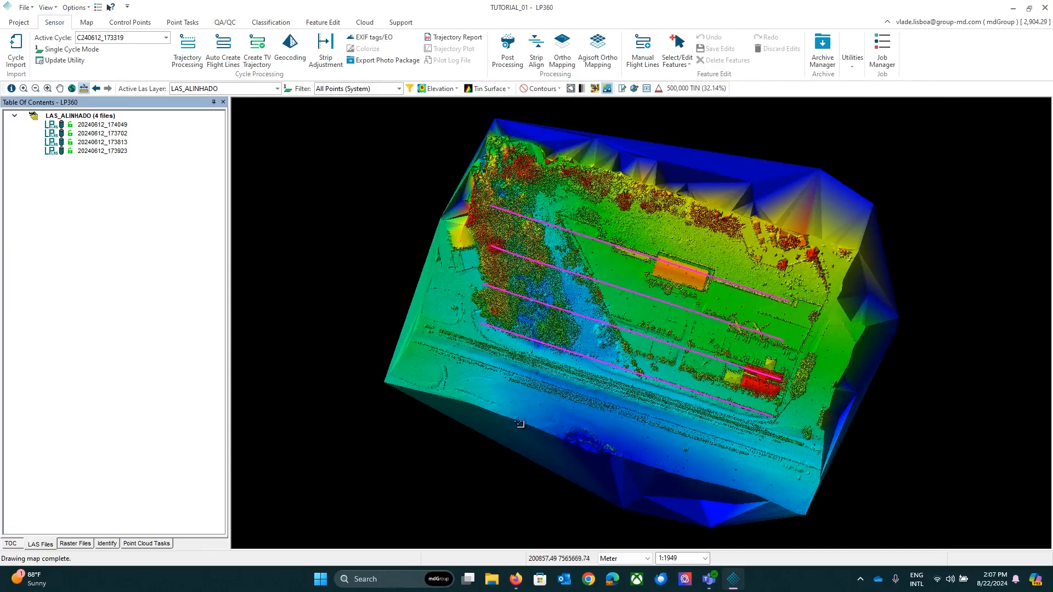
click(490, 90)
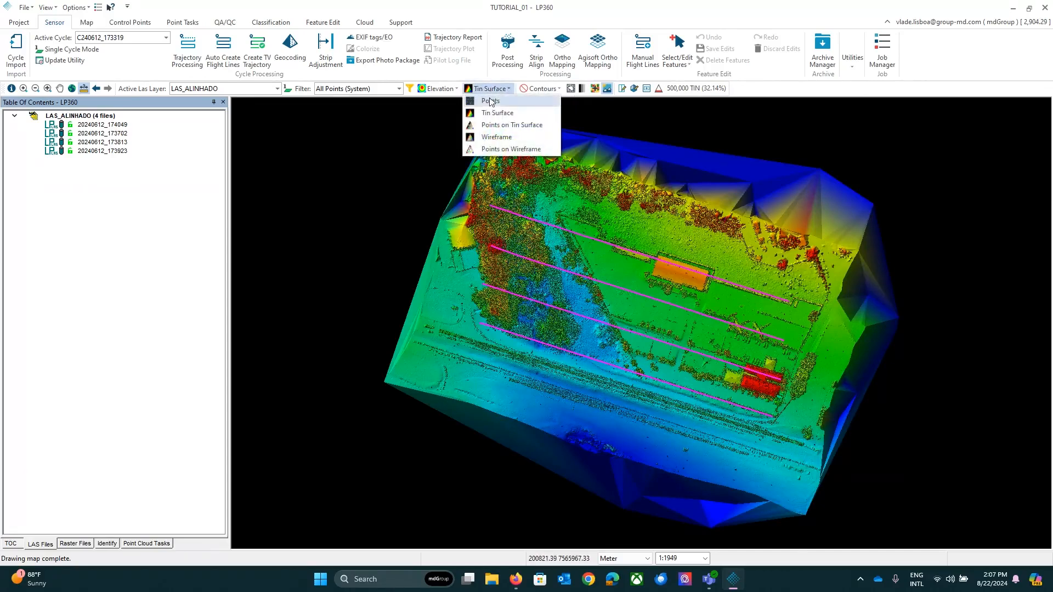
click(490, 102)
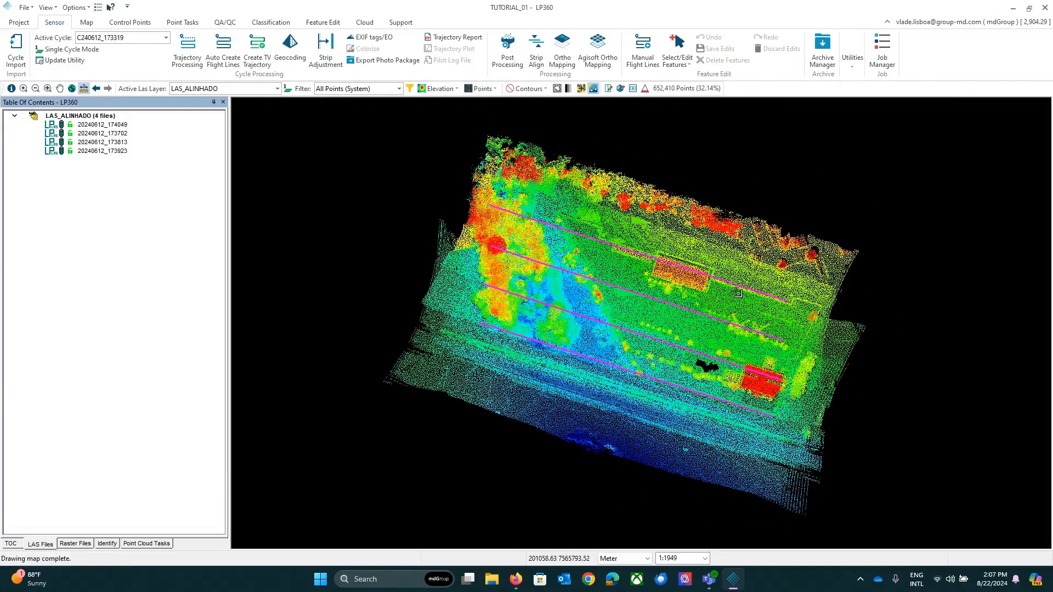
Inspect the point spacing in the open ground beside the long narrow structure and render that area as a Tin Surface.
scroll(628, 242, up, 5)
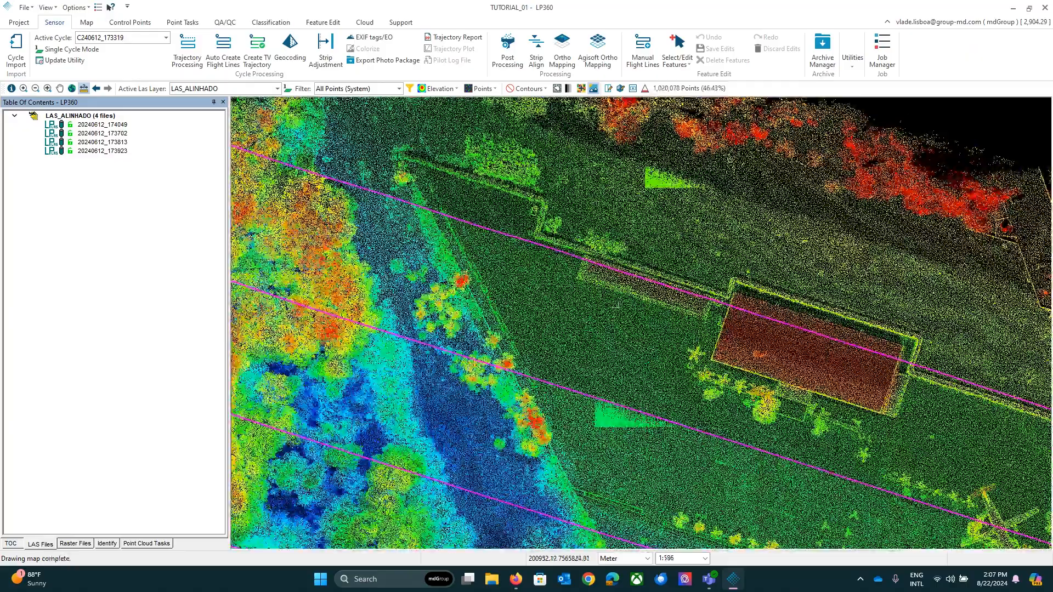
scroll(615, 304, up, 5)
scroll(615, 302, up, 3)
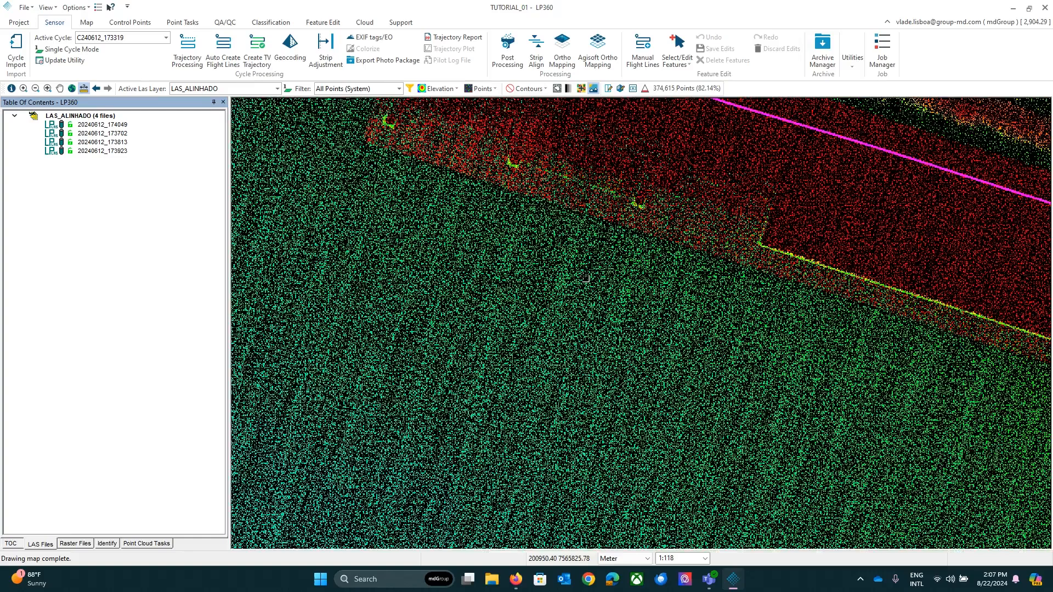
scroll(584, 277, up, 4)
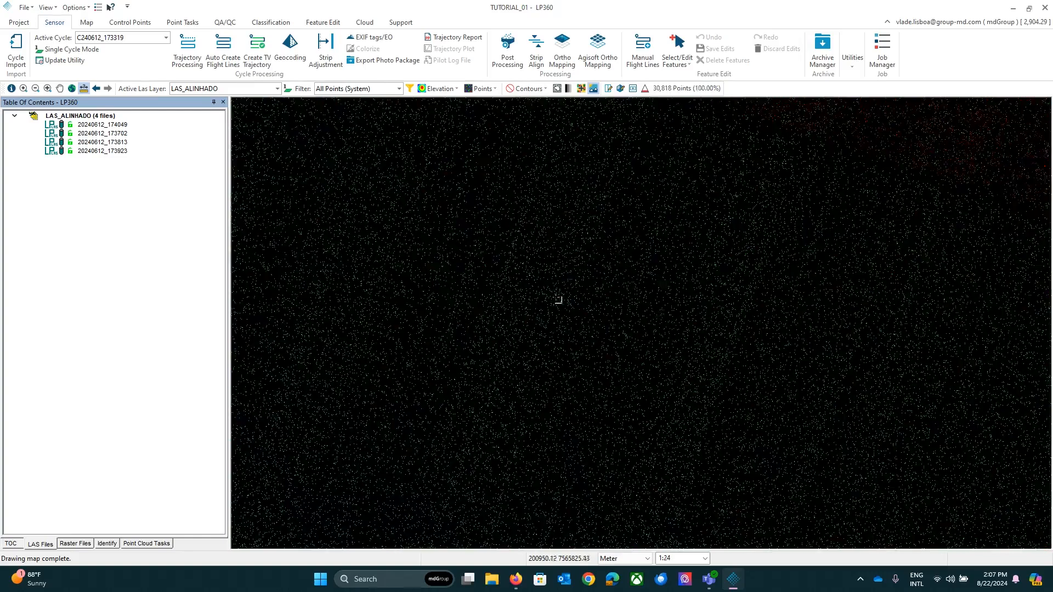
scroll(622, 315, up, 3)
scroll(623, 316, down, 3)
click(482, 88)
click(488, 113)
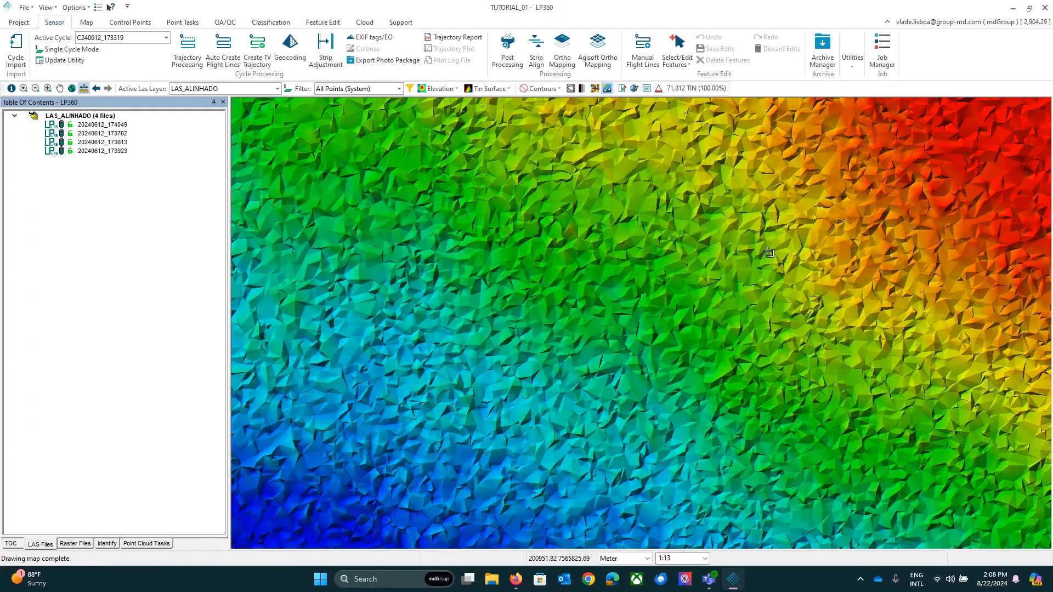
Render the close-up ground area as Wireframe, Points on Wireframe and Points on Tin Surface to compare the modes.
click(490, 88)
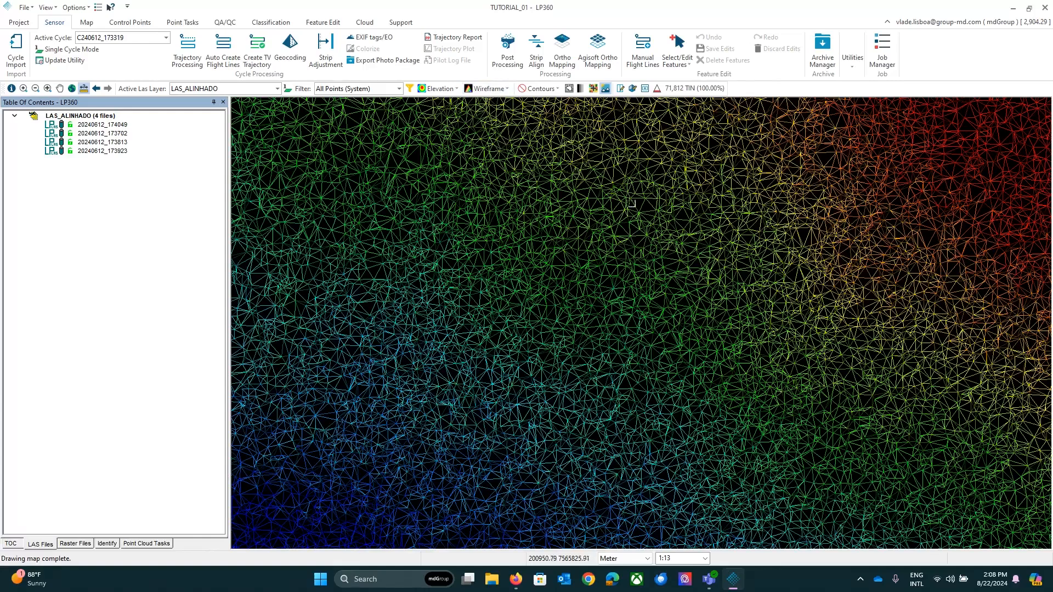
click(488, 88)
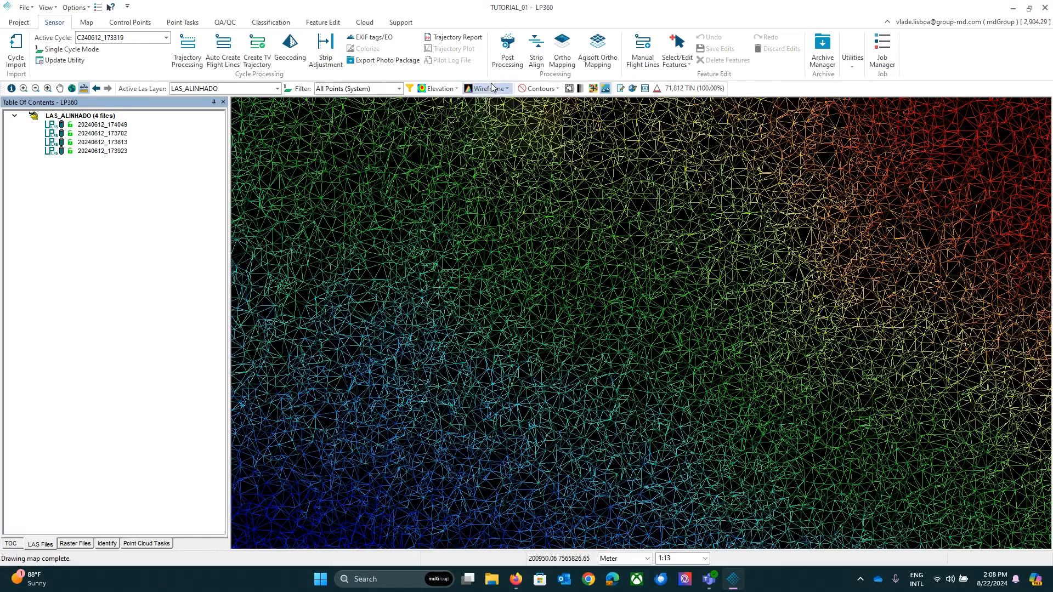
click(505, 149)
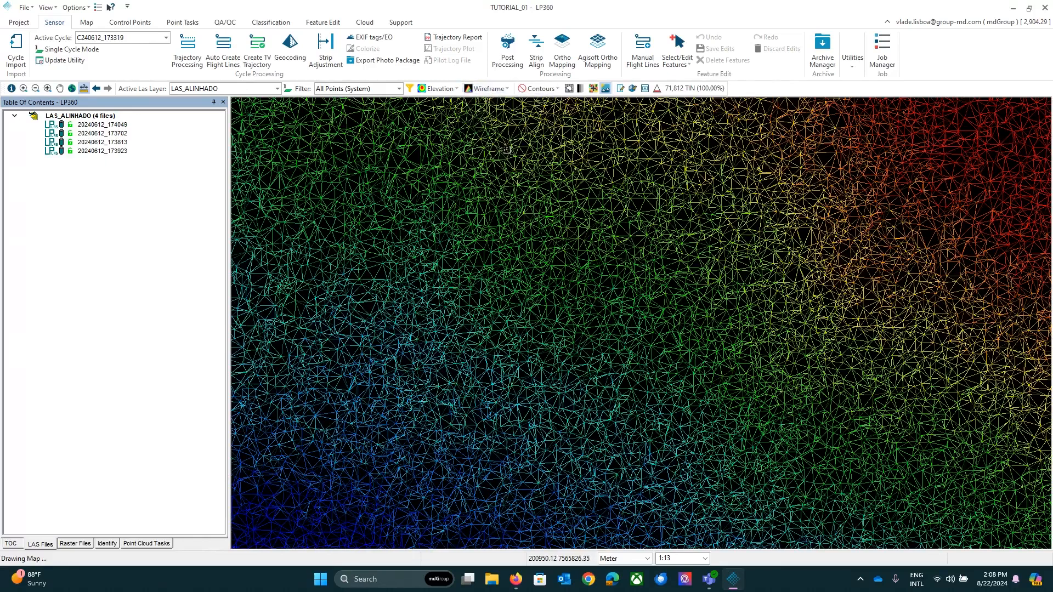
click(504, 89)
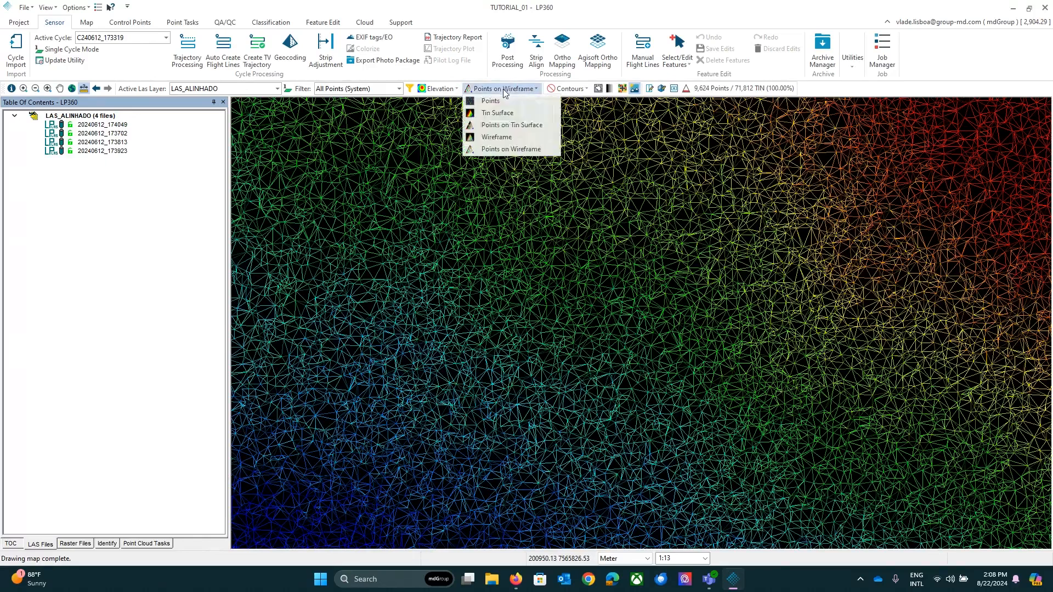
click(493, 125)
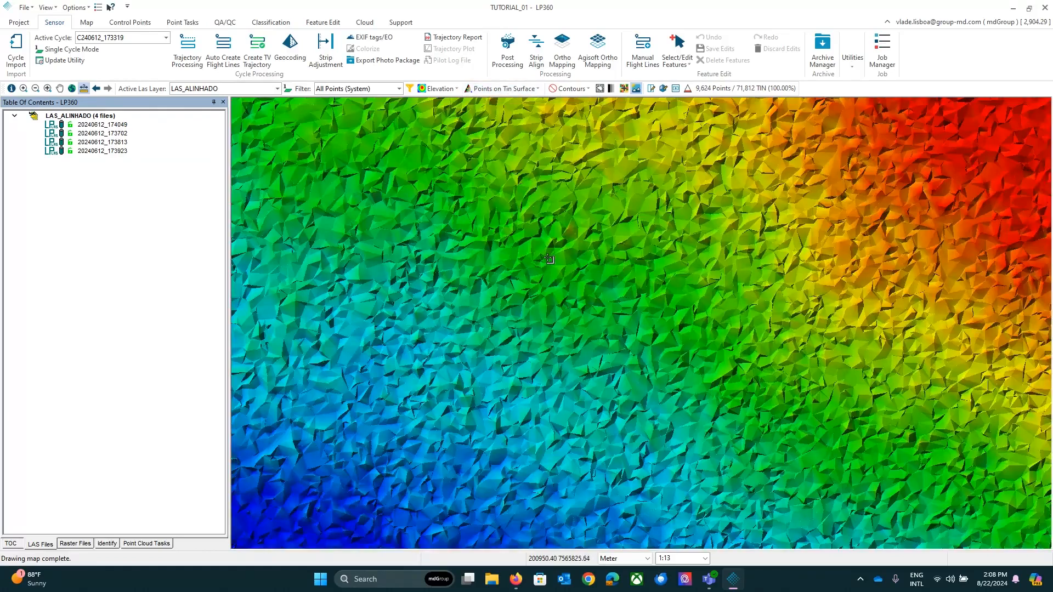
Compare the individual triangles with the bare Points rendering at close range and set the rendering to Tin Surface.
scroll(548, 291, up, 3)
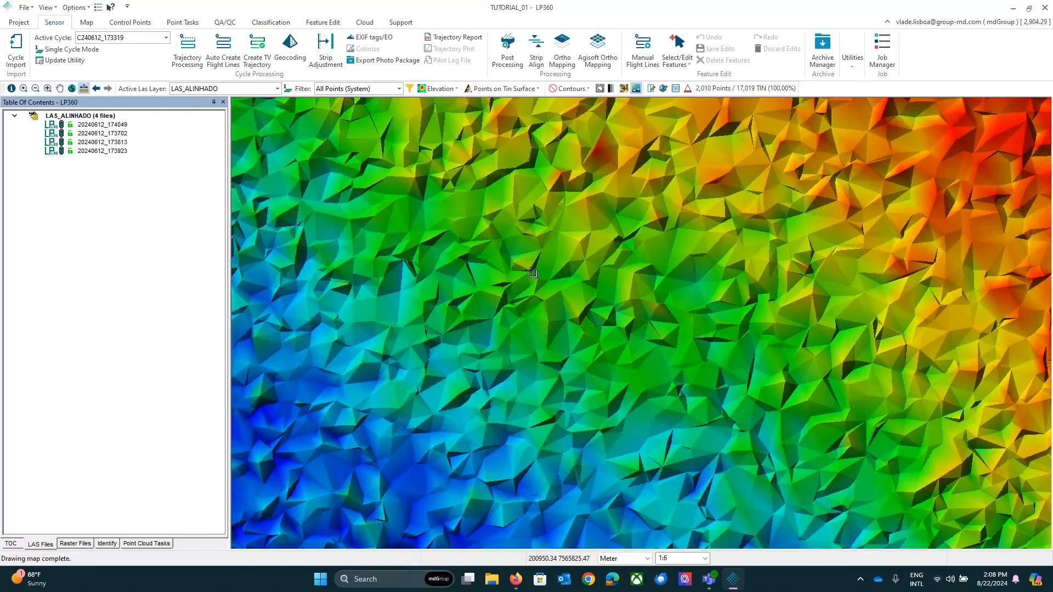
click(496, 89)
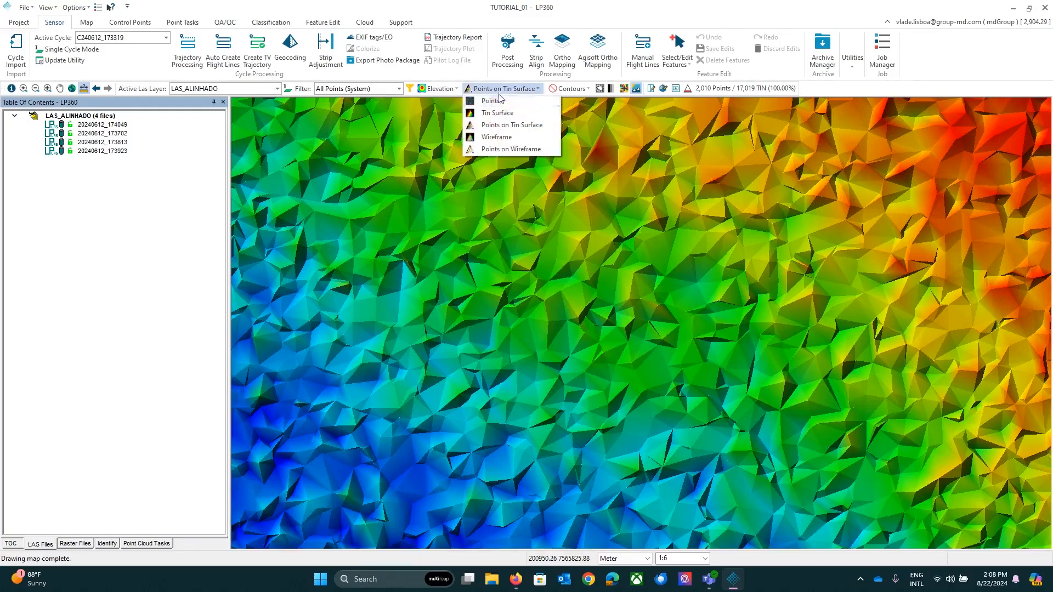
click(490, 102)
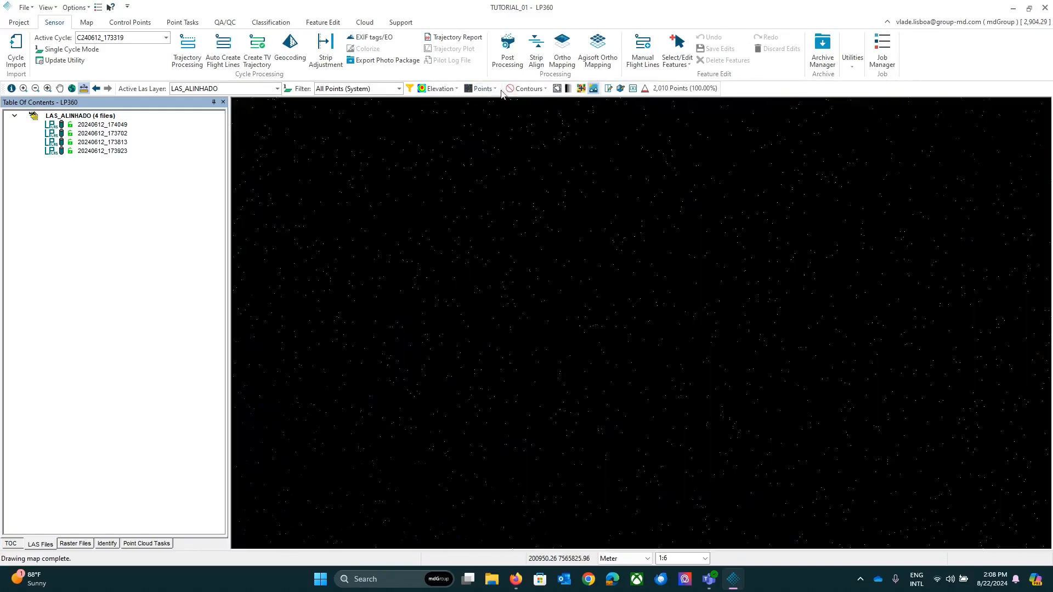
click(495, 89)
click(492, 111)
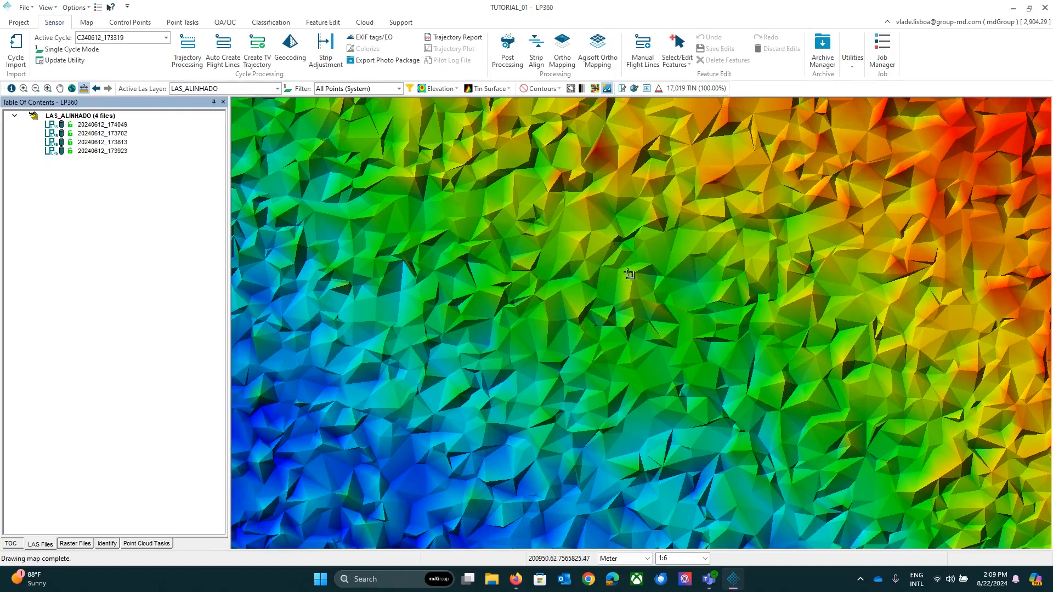
Examine the TIN surface from close detail out to the whole surveyed area, including the buildings and flight lines.
scroll(624, 278, down, 1)
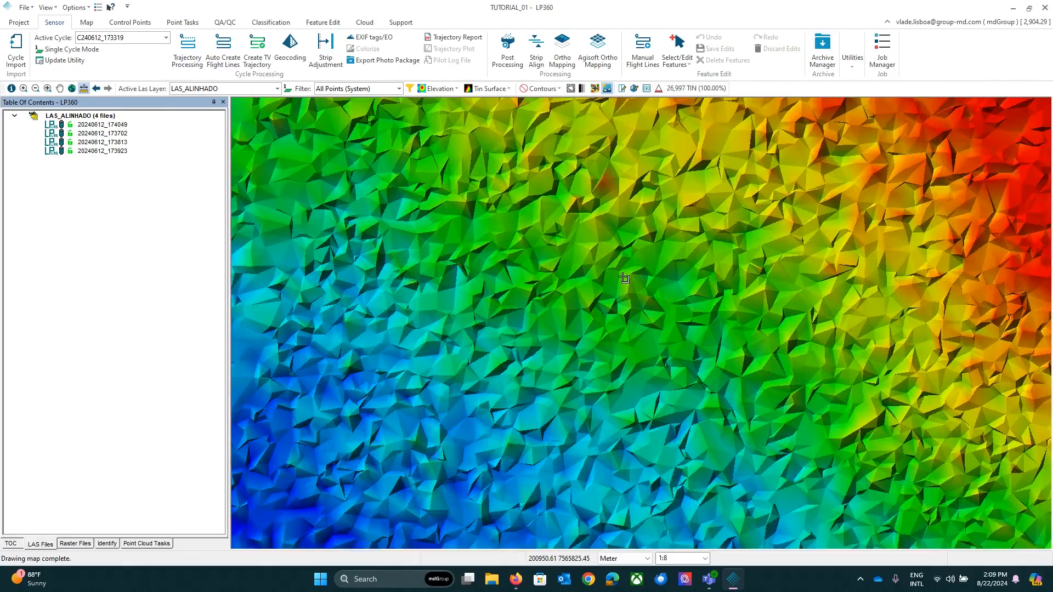
scroll(625, 278, down, 1)
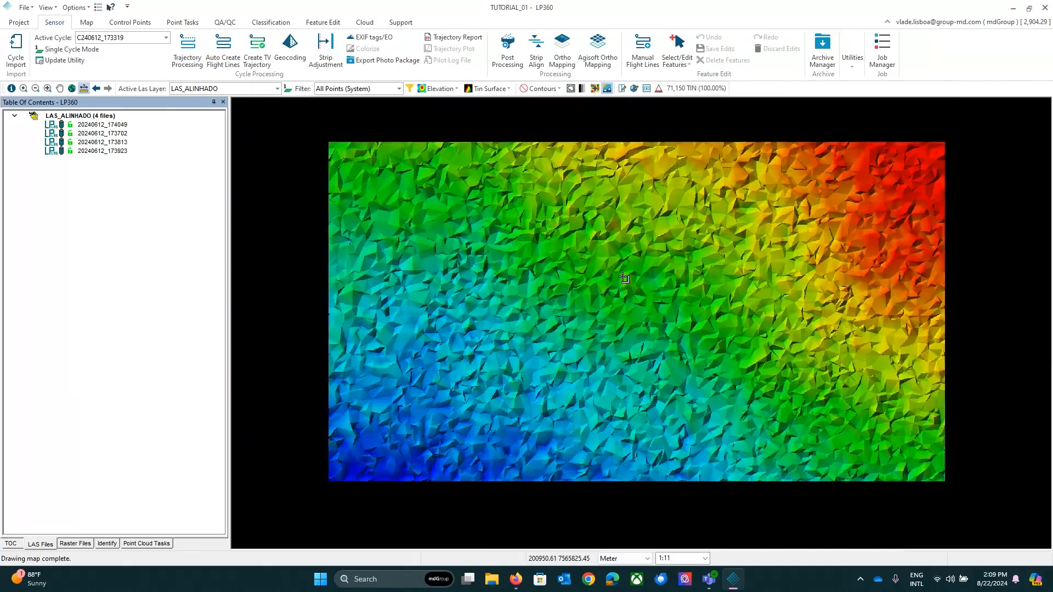
scroll(625, 278, up, 1)
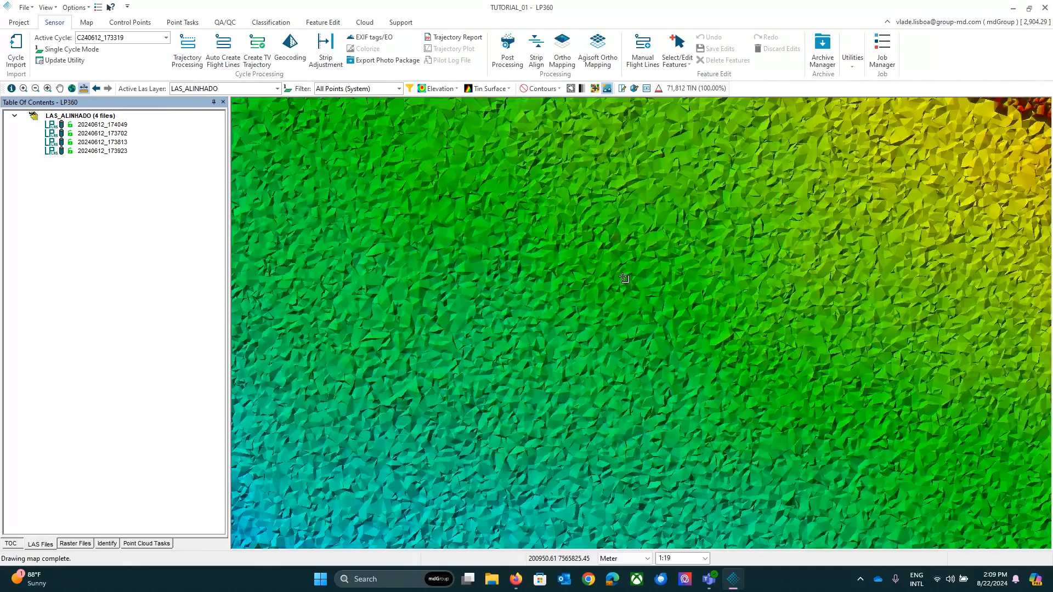
scroll(624, 278, down, 1)
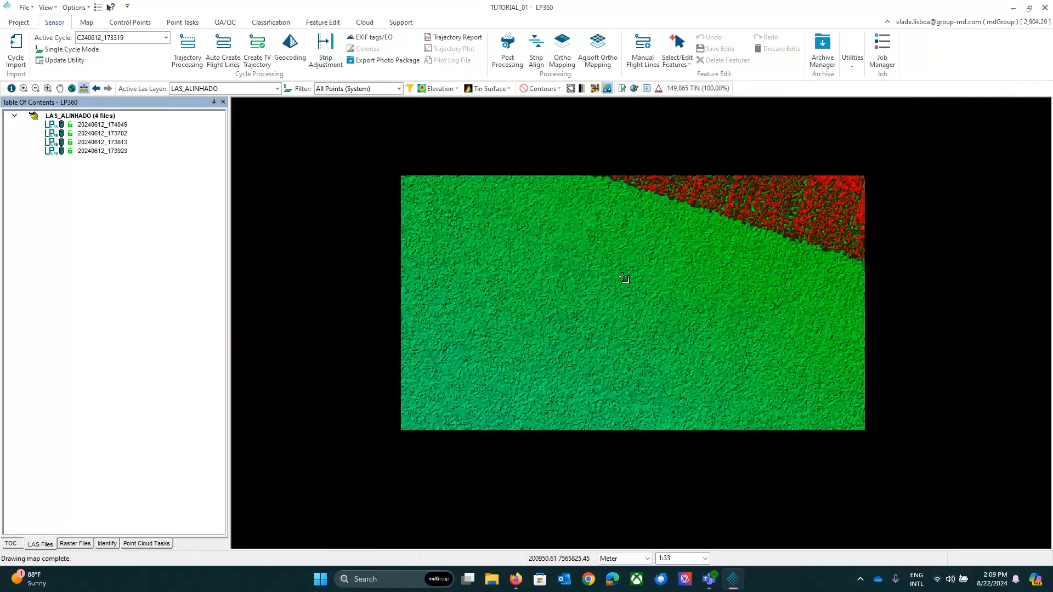
scroll(625, 277, down, 1)
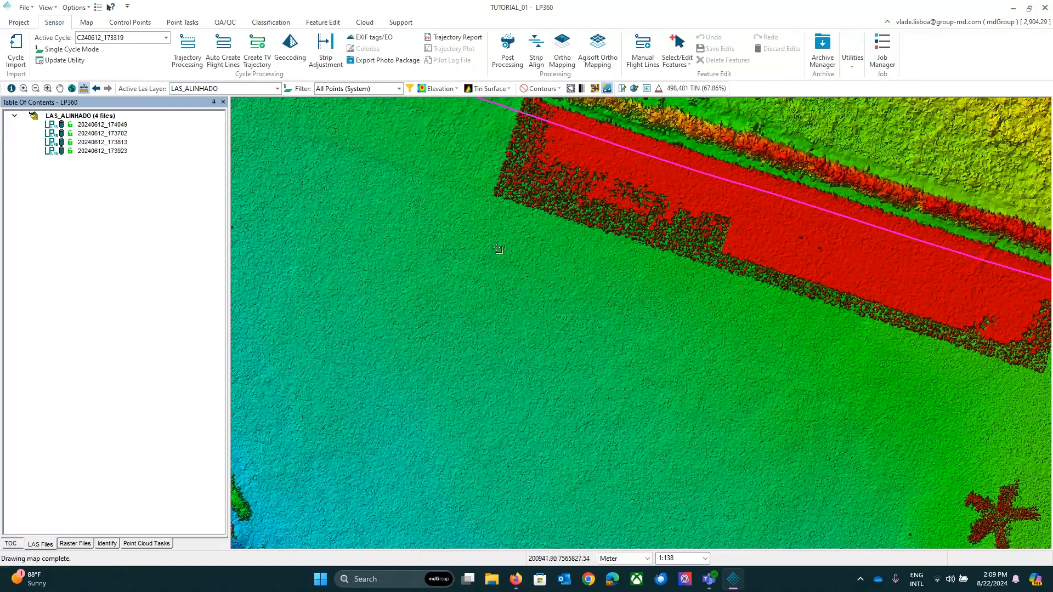
scroll(580, 263, down, 1)
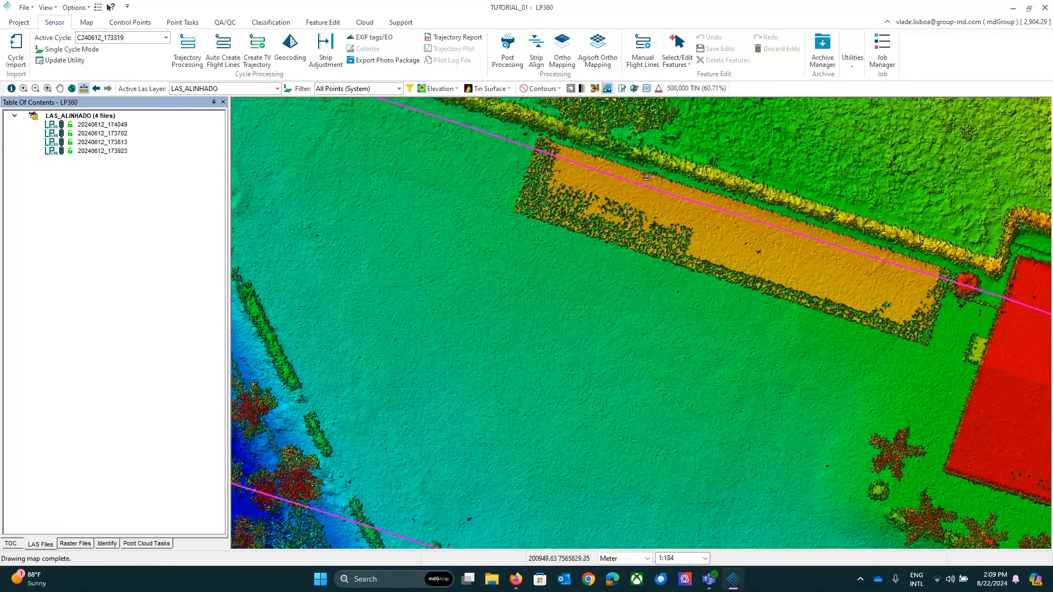
scroll(626, 232, down, 1)
scroll(626, 230, down, 1)
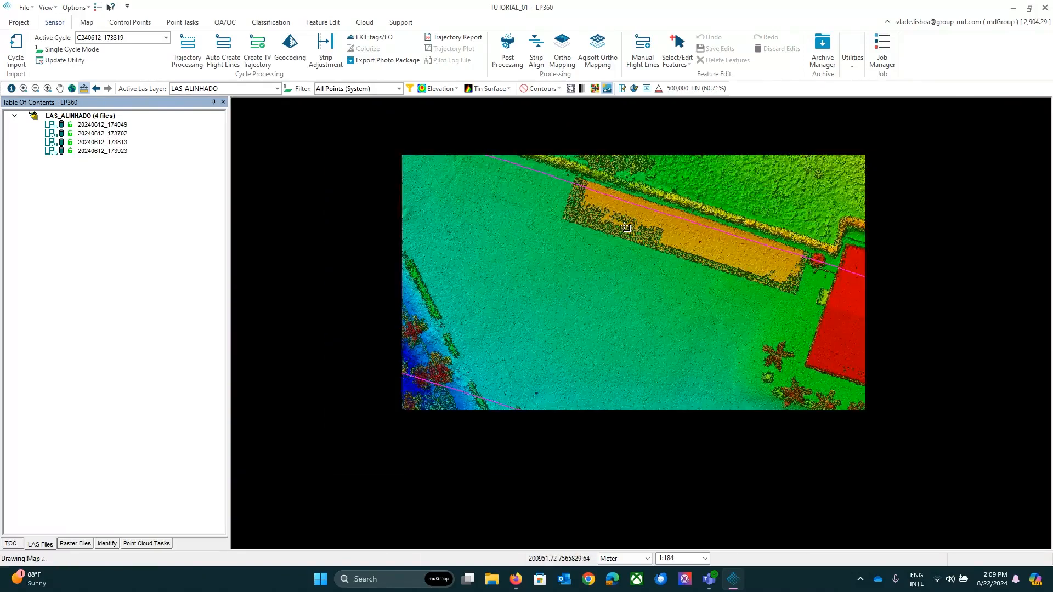
scroll(579, 264, down, 1)
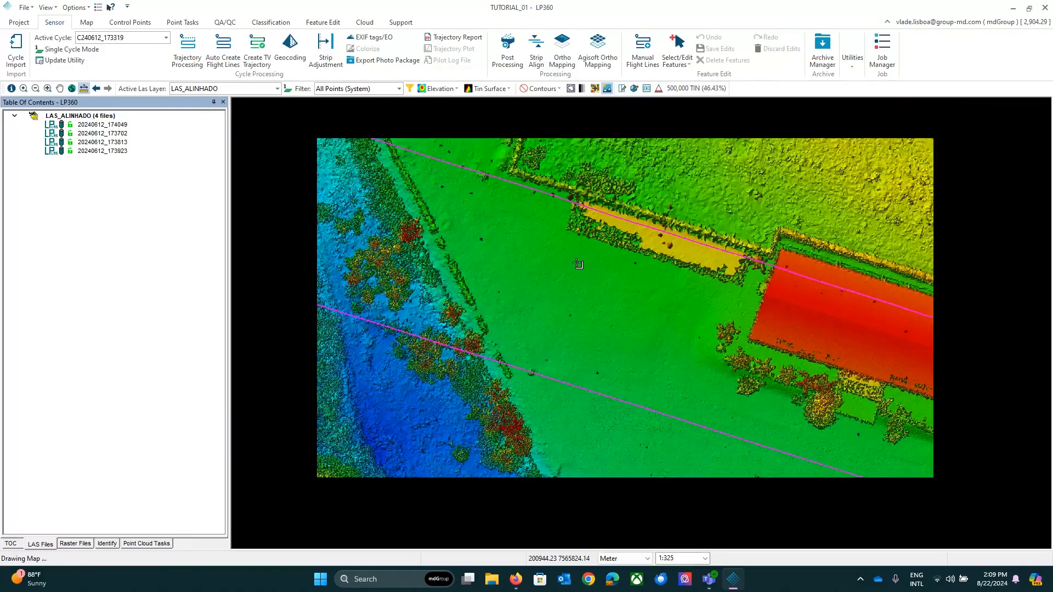
scroll(579, 269, down, 1)
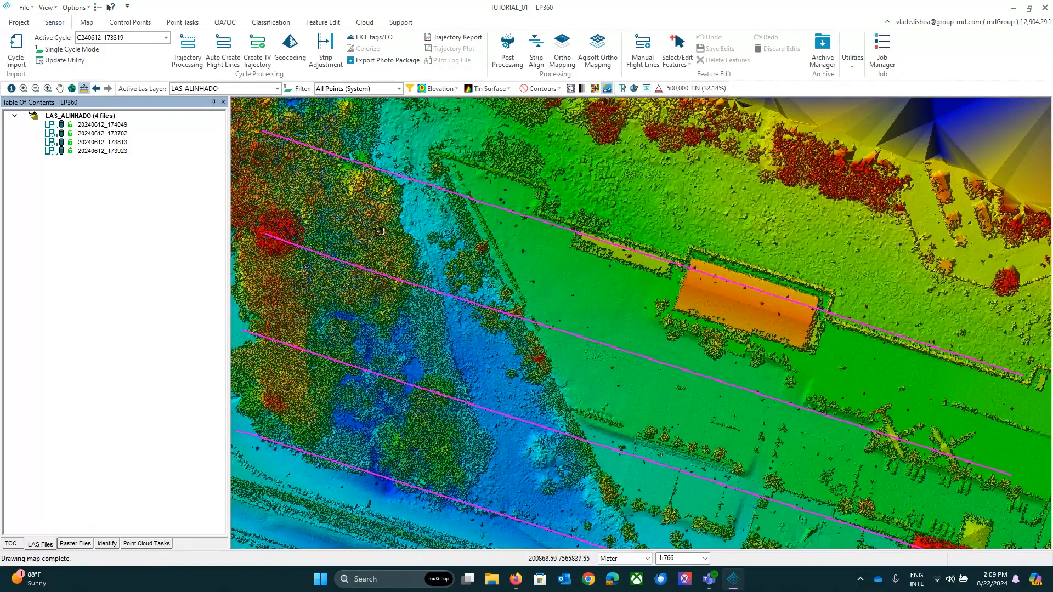
scroll(623, 282, down, 1)
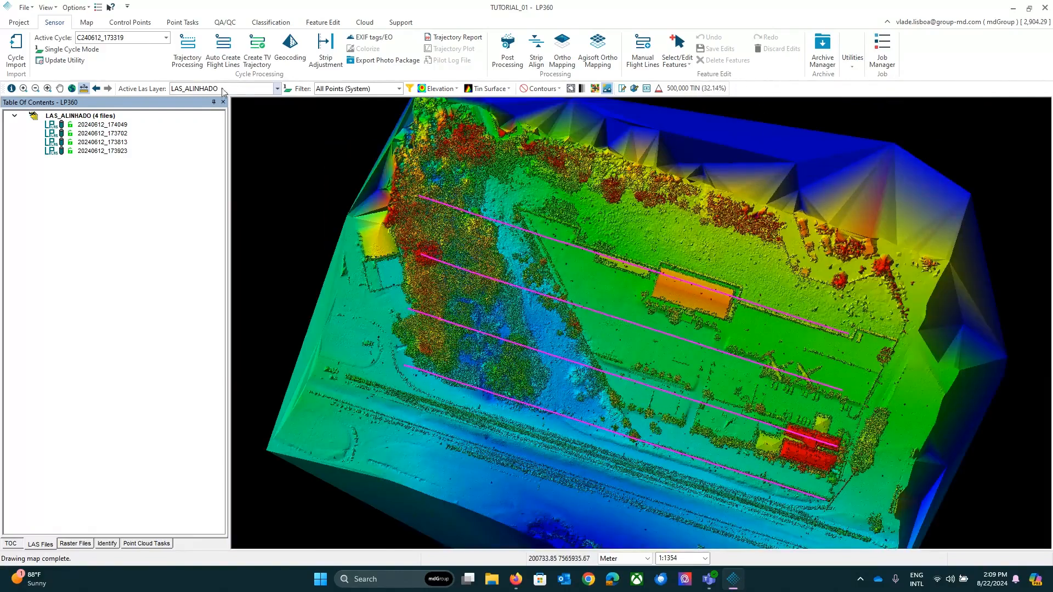
click(59, 88)
drag(687, 263, 476, 269)
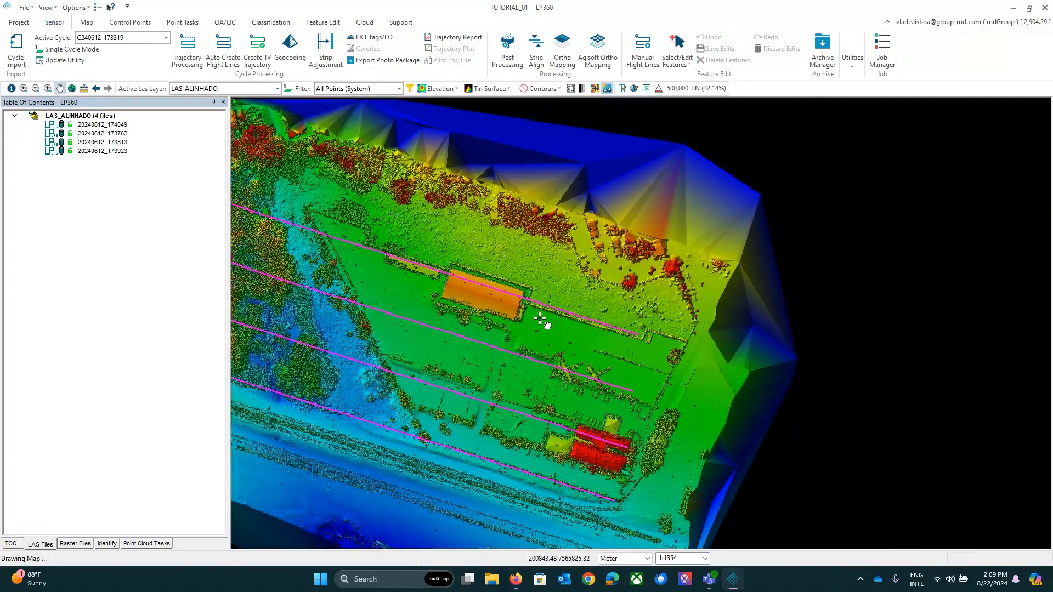
Compare the map's TIN surface with forced 100% point resolution switched on and off.
drag(542, 315, 817, 308)
scroll(729, 303, up, 3)
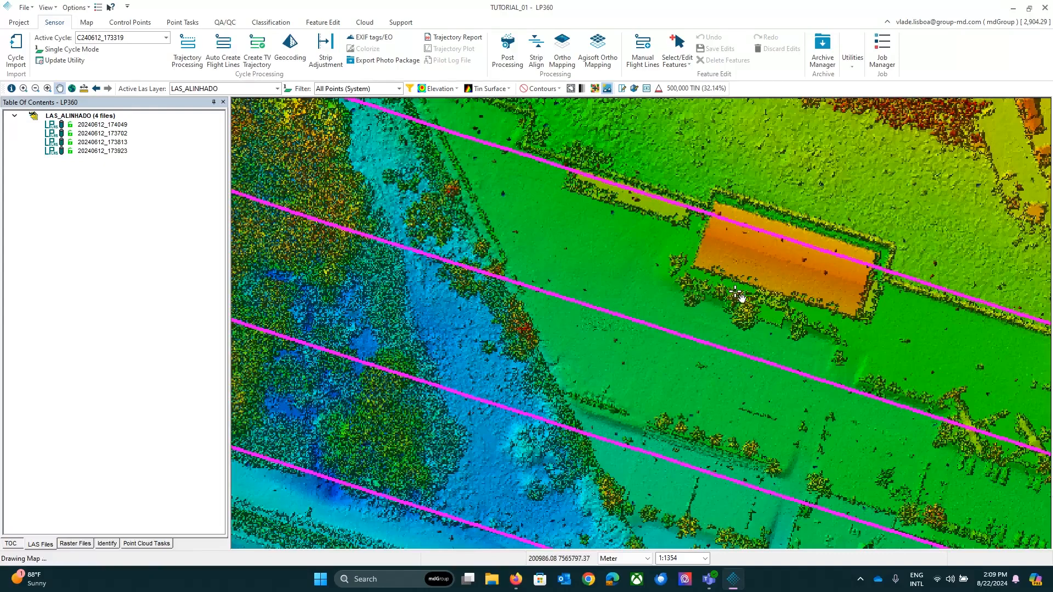
scroll(736, 290, up, 3)
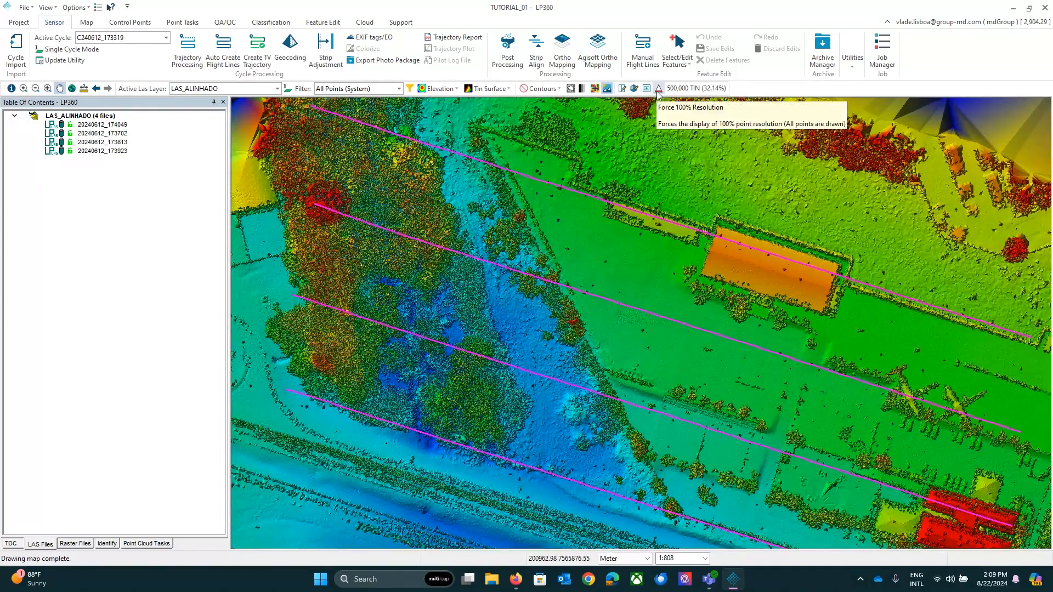
click(658, 89)
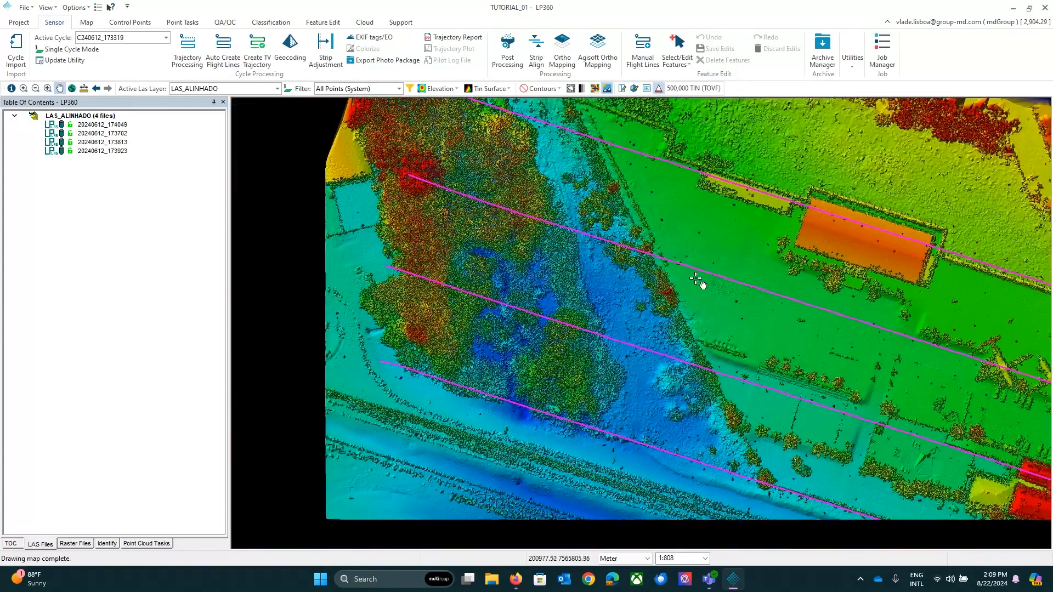
mouse_move(741, 292)
mouse_down()
mouse_move(582, 367)
mouse_move(778, 258)
mouse_up()
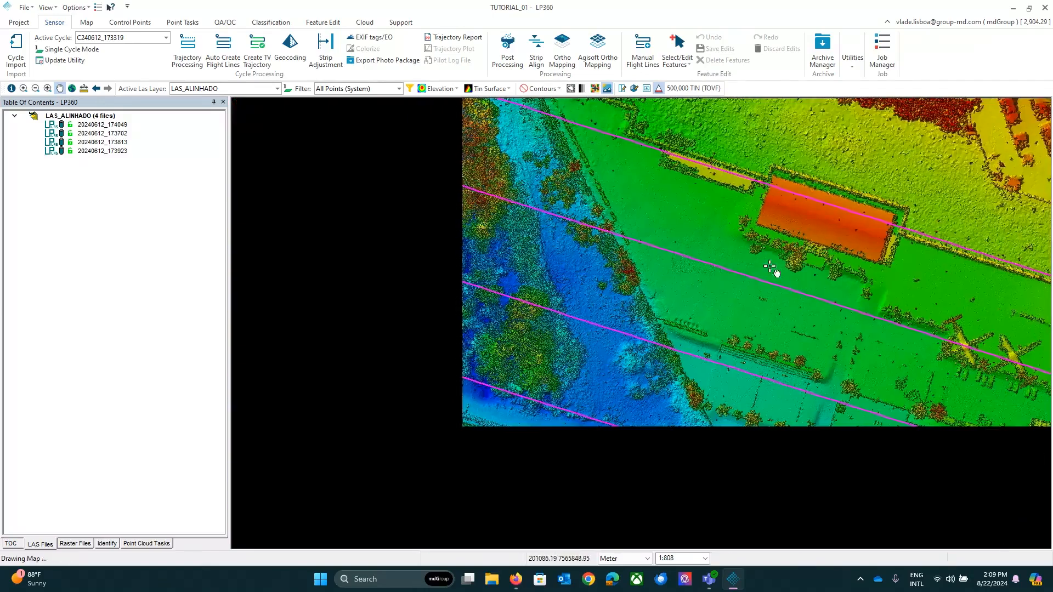
drag(736, 351, 777, 230)
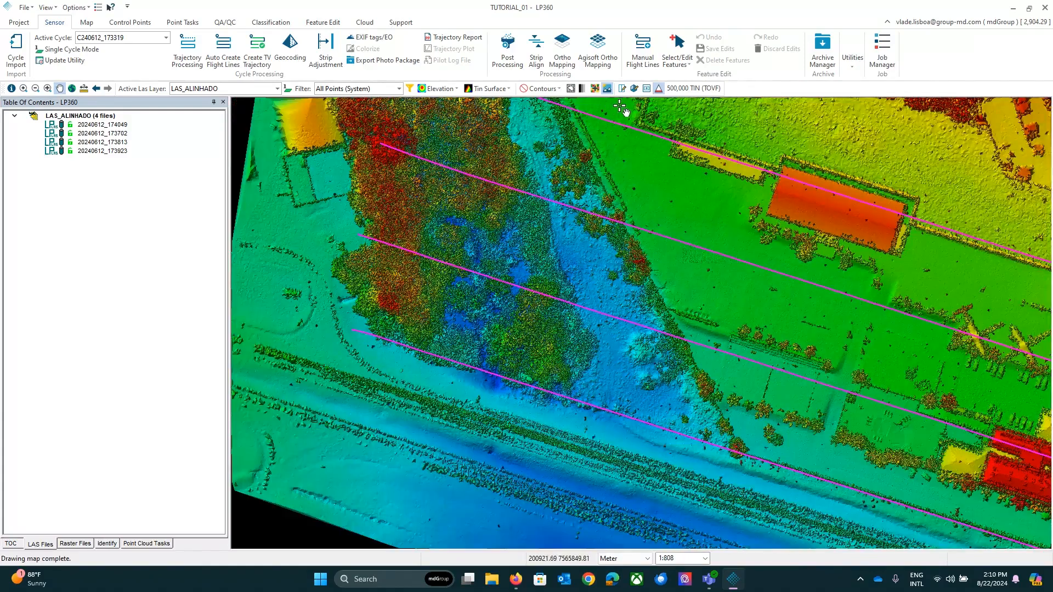
click(658, 89)
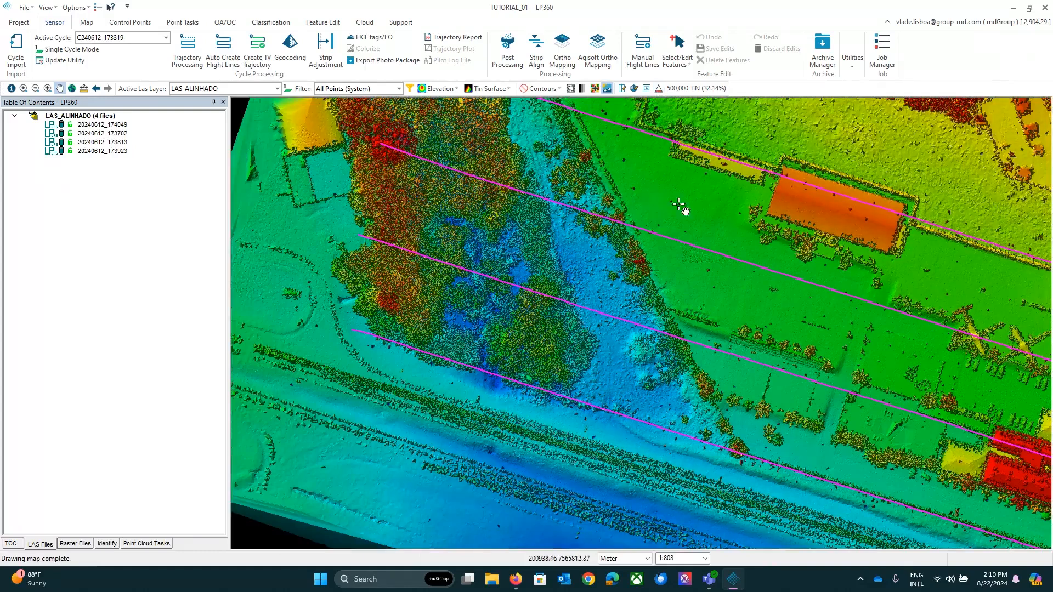
Review the classification filter list of LAS_ALINHADO in Live View and look over the terrain around the orange-roofed building.
drag(679, 205, 605, 218)
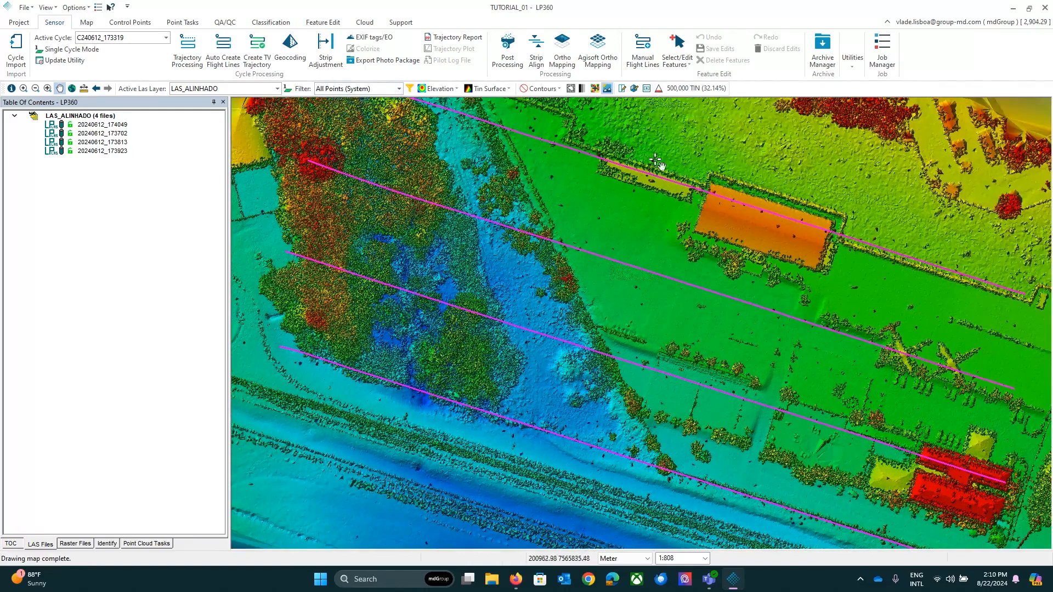
click(409, 89)
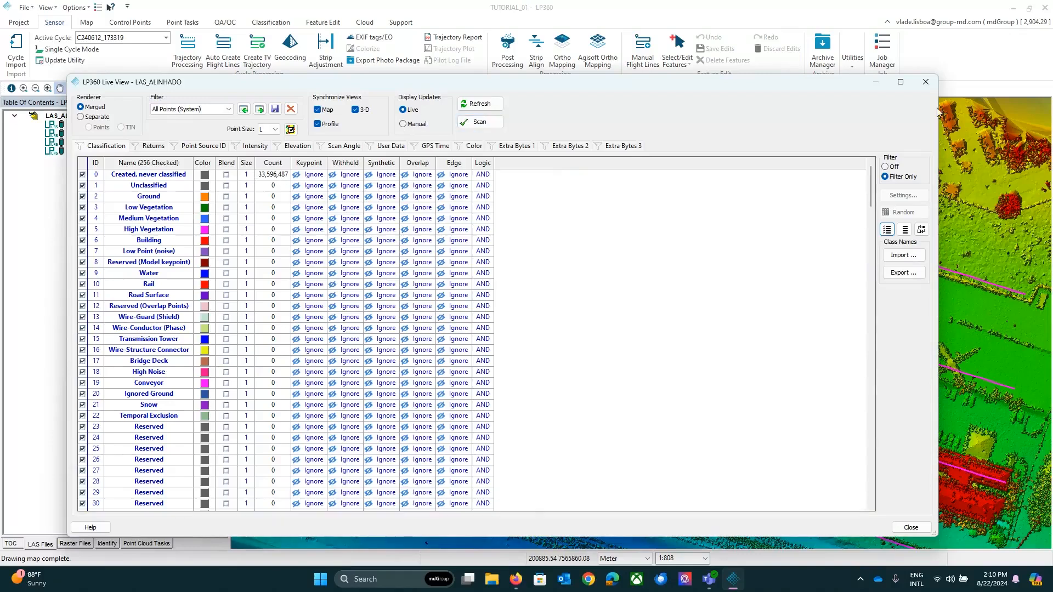
click(926, 83)
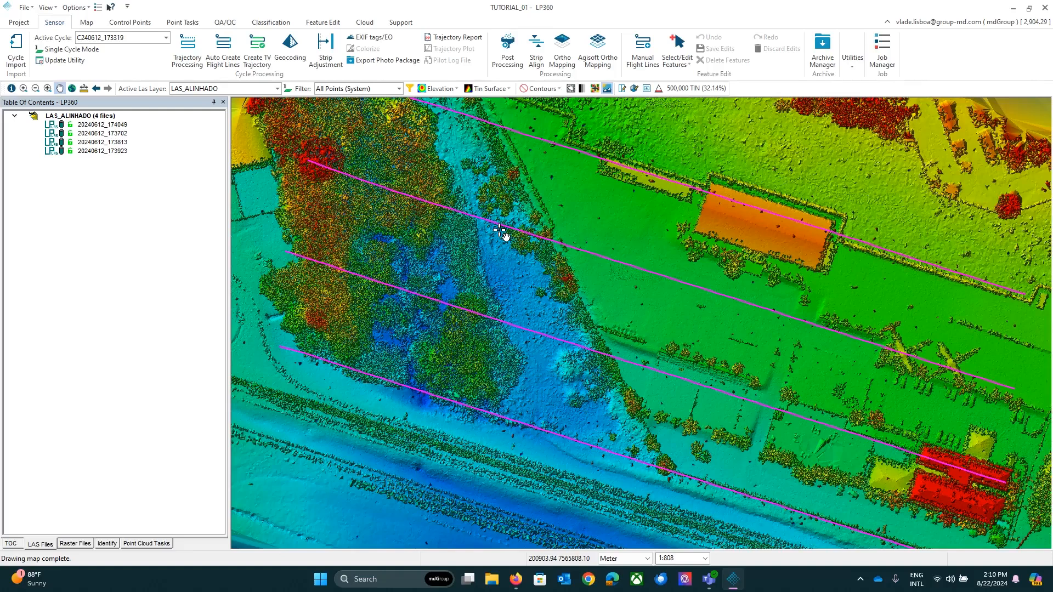
drag(640, 266, 647, 276)
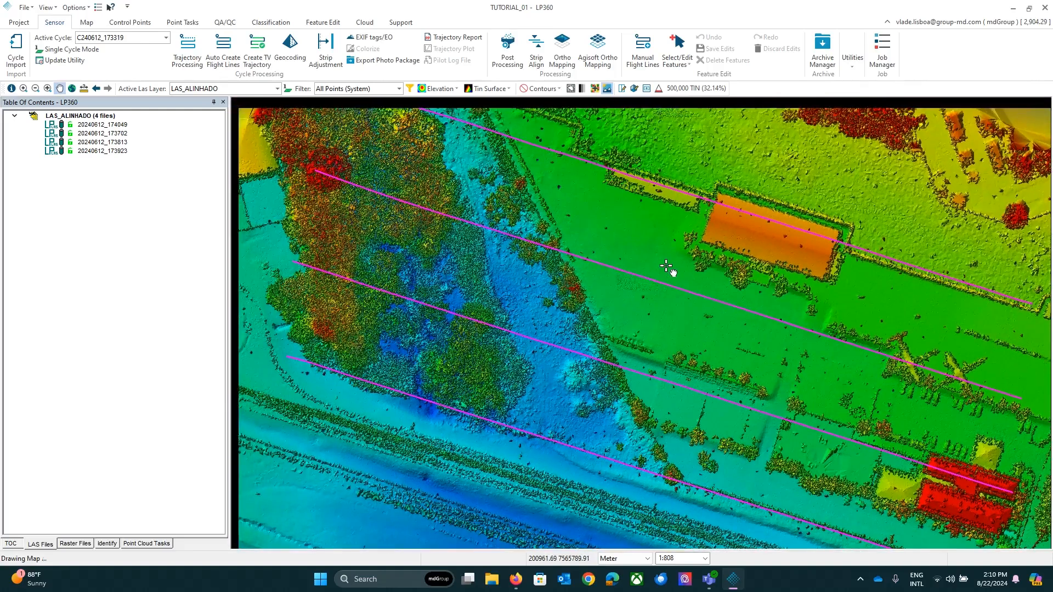
drag(712, 235, 650, 209)
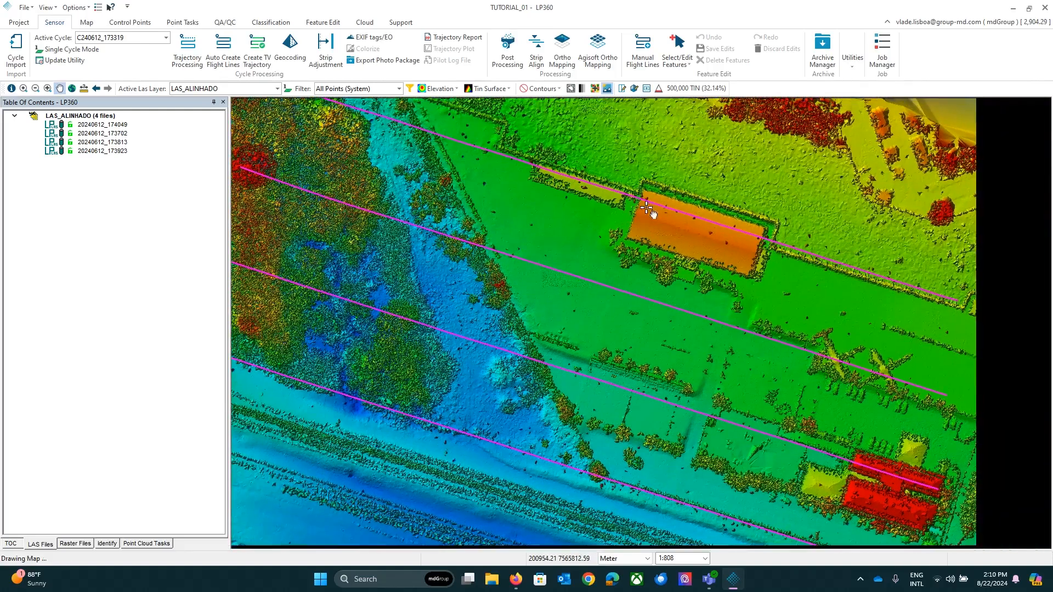
drag(587, 274, 665, 254)
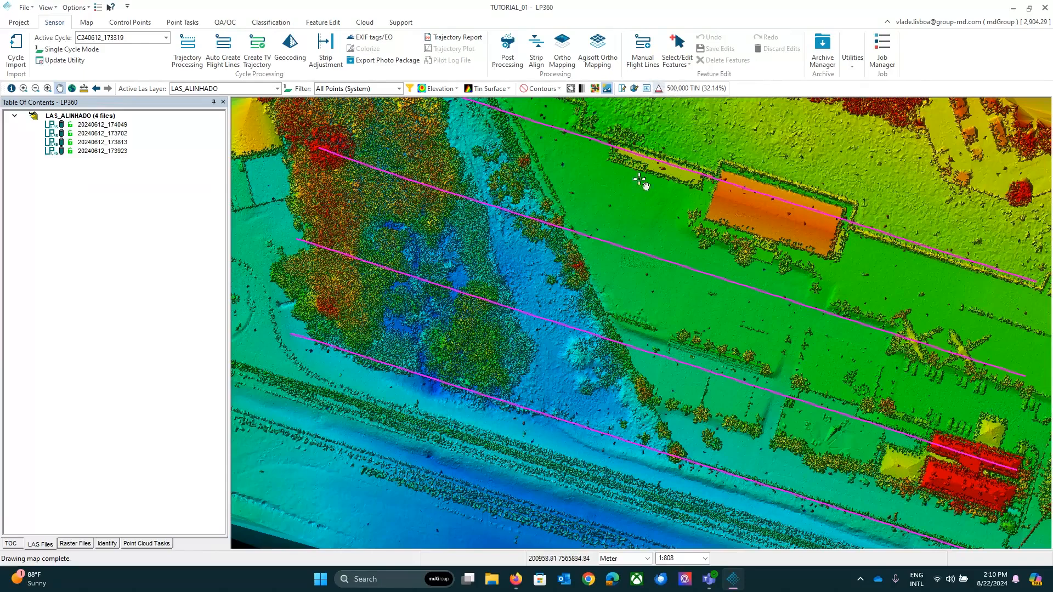
List all map layers and open the area around the orange-roofed building in a 3D window at 100% point resolution.
click(10, 544)
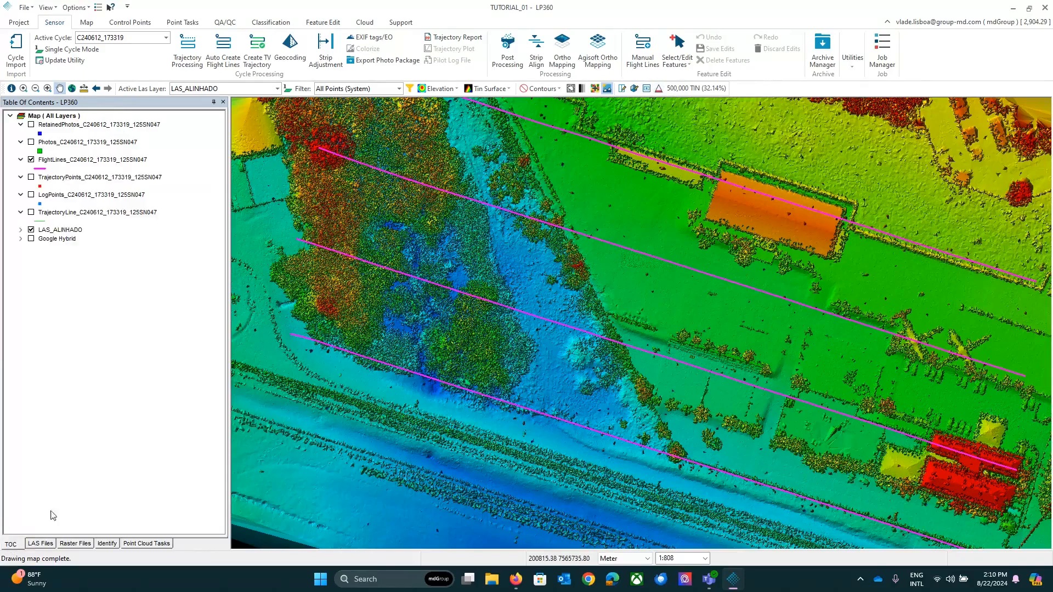
click(633, 89)
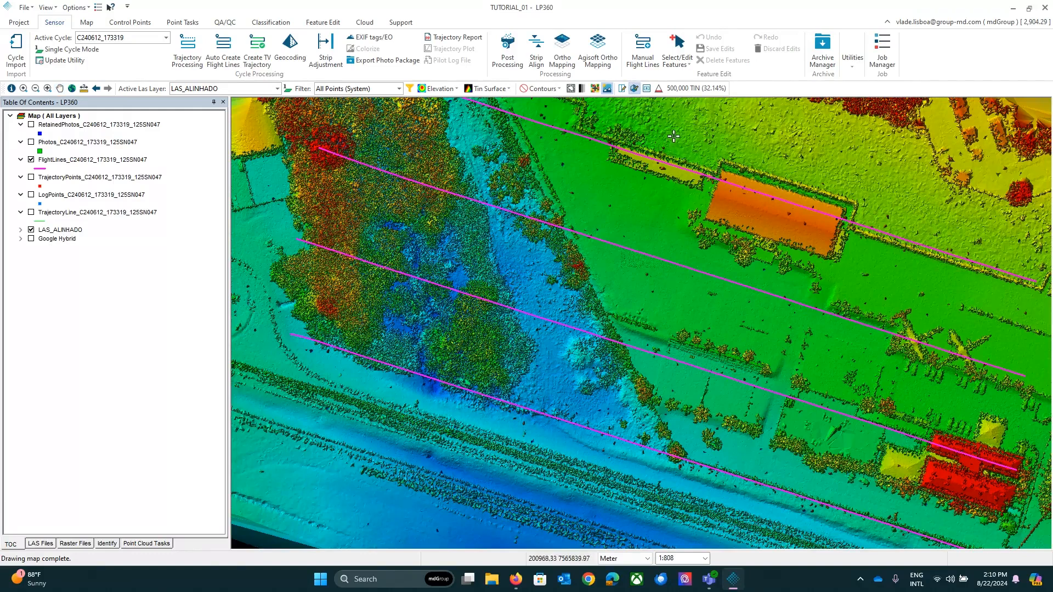
drag(813, 253, 877, 286)
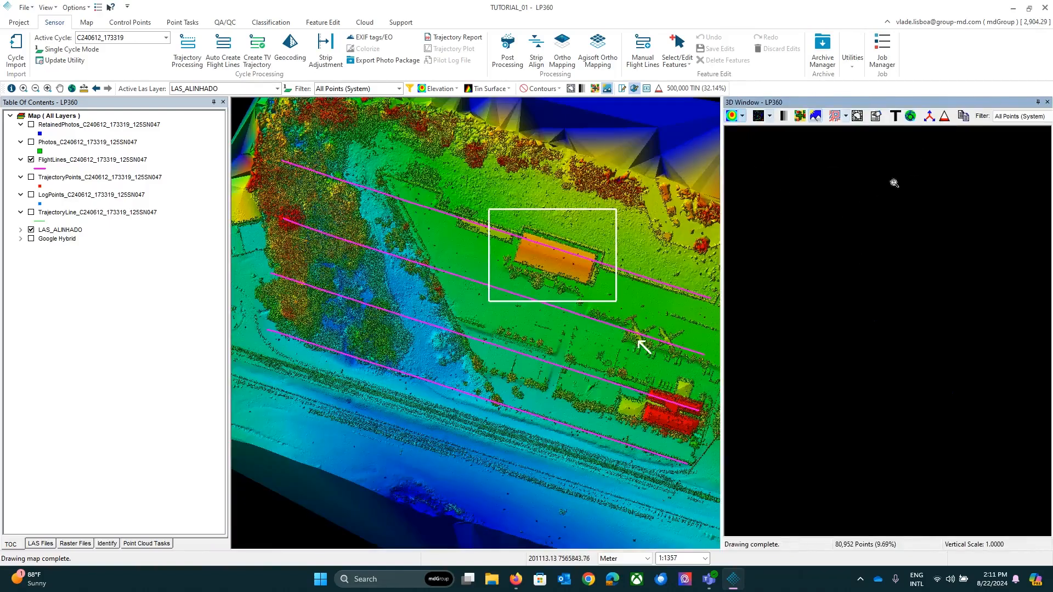
click(944, 116)
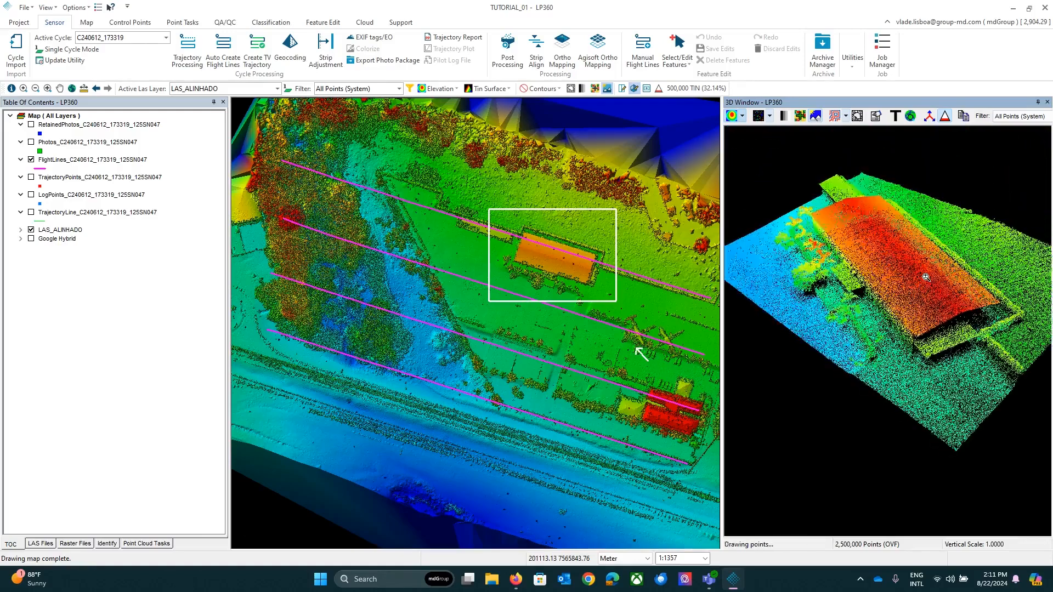
Examine the building's elevation-coloured 3D point cloud from several angles and distances.
drag(872, 274, 878, 219)
right_drag(872, 235, 824, 232)
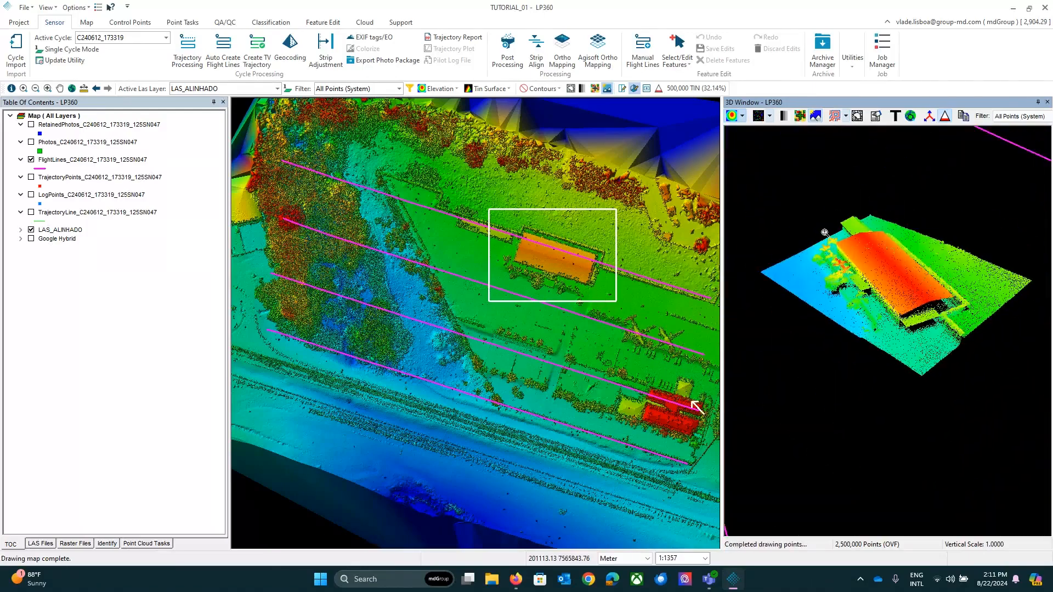
mouse_move(824, 233)
middle_down()
mouse_move(839, 238)
mouse_move(796, 217)
mouse_move(817, 222)
middle_up()
drag(817, 222, 862, 229)
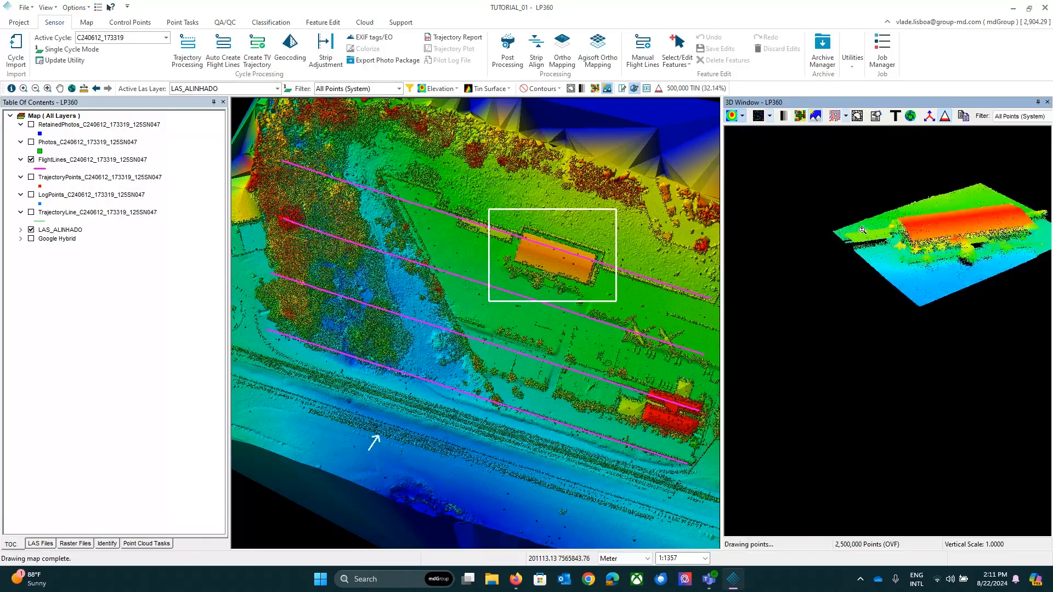
scroll(862, 230, up, 5)
middle_drag(927, 228, 848, 275)
scroll(847, 275, down, 1)
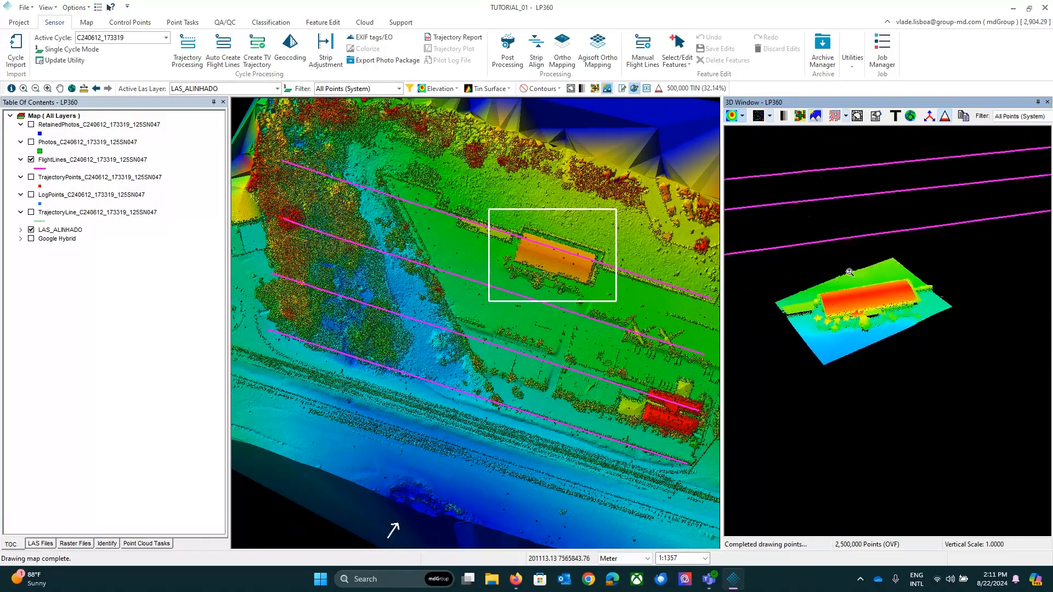
scroll(848, 275, up, 4)
mouse_move(848, 276)
mouse_down()
mouse_move(879, 273)
mouse_move(869, 234)
mouse_up()
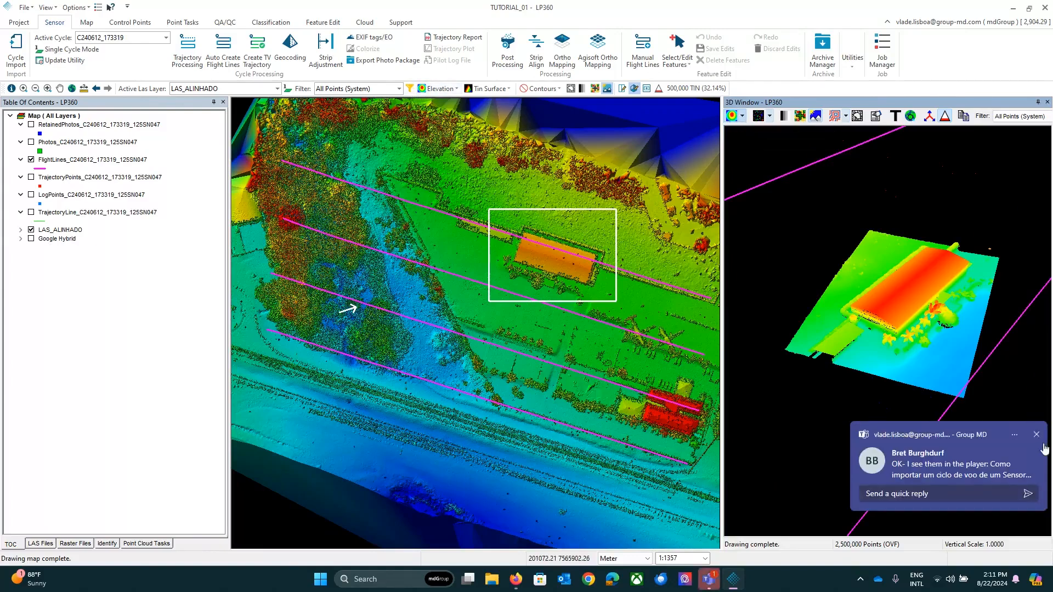
Colour the 3D points by their RGB values and inspect the building and its surroundings up close.
click(742, 116)
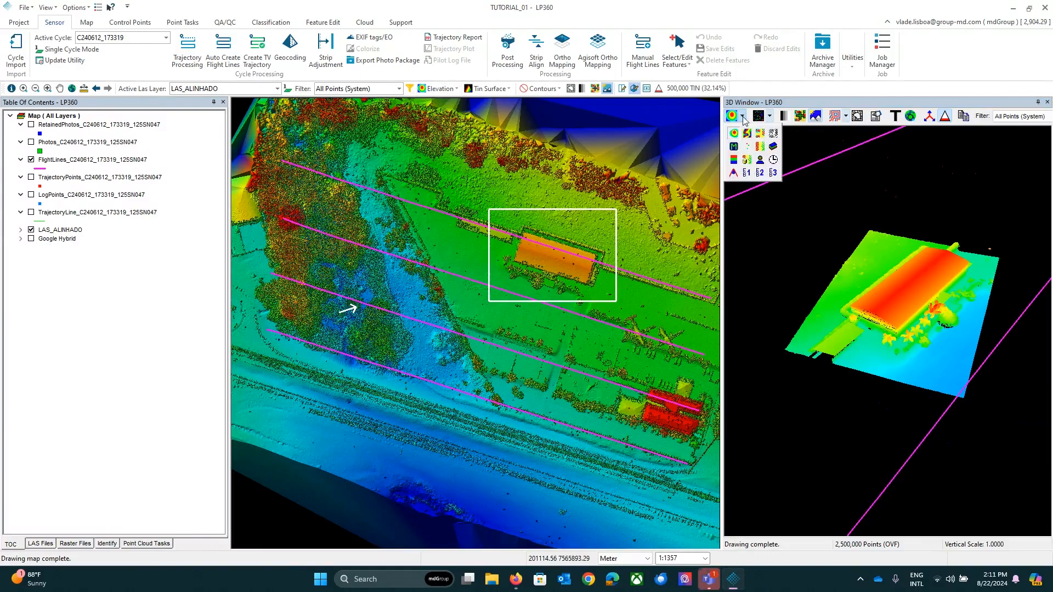
click(734, 159)
drag(835, 297, 874, 287)
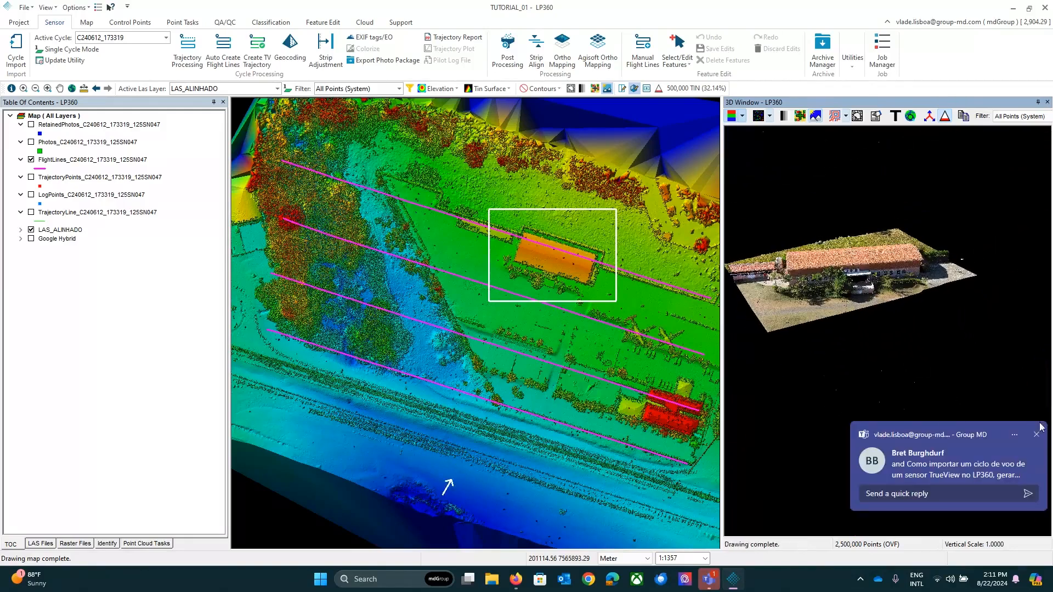
scroll(811, 290, up, 3)
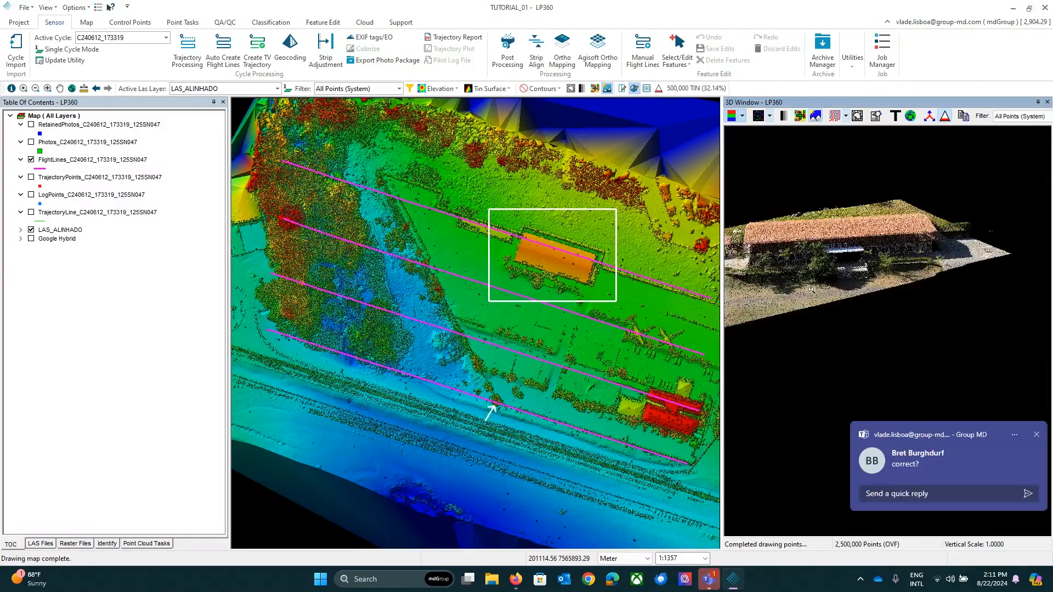
click(1035, 435)
scroll(839, 286, up, 3)
drag(838, 285, 847, 283)
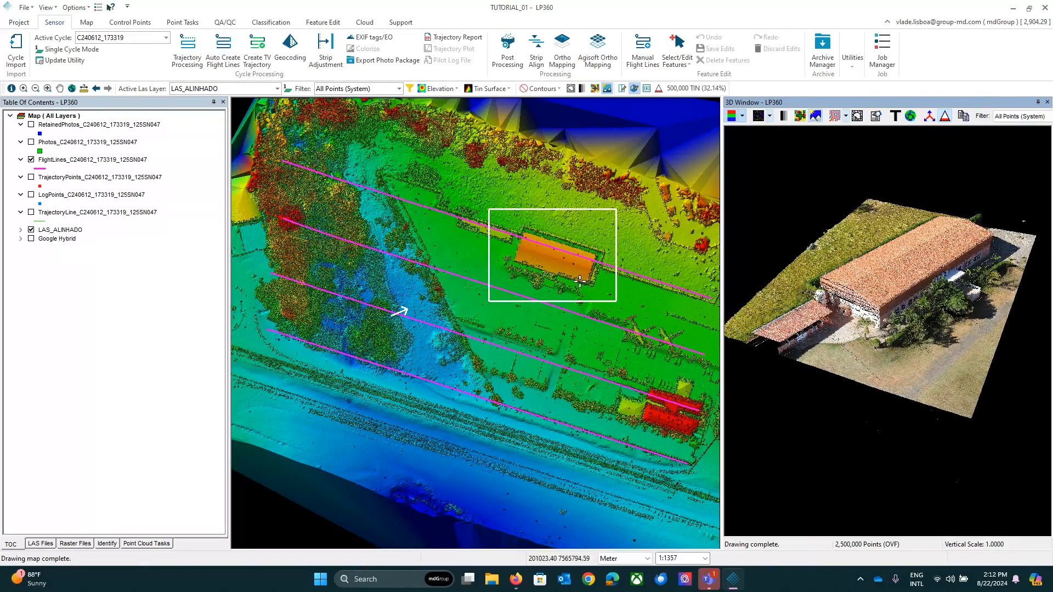
Cut a narrow profile along the building's long tree-lined side, extending slightly past both ends.
click(627, 91)
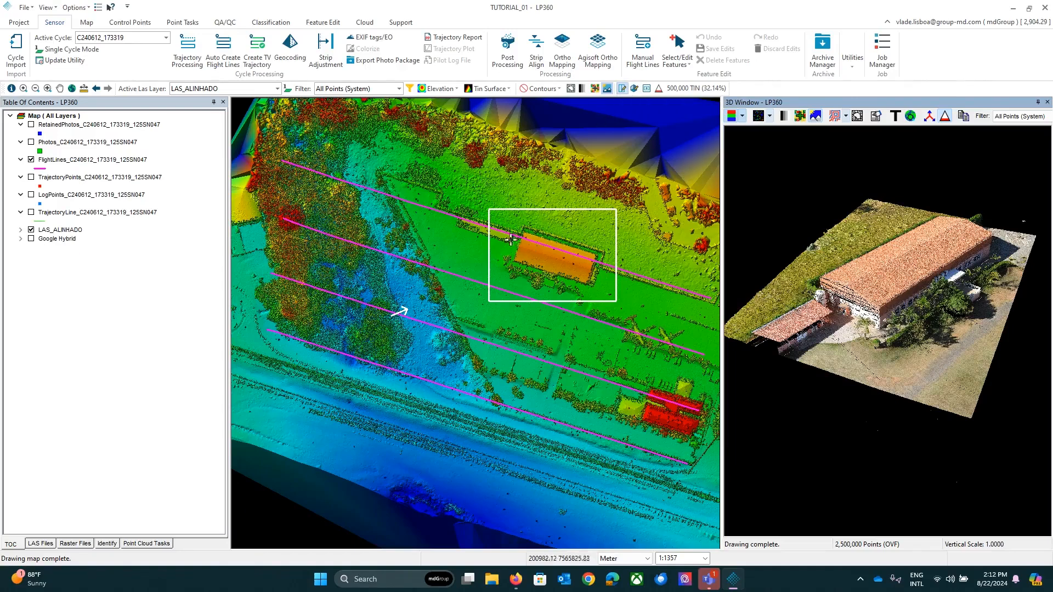
click(498, 254)
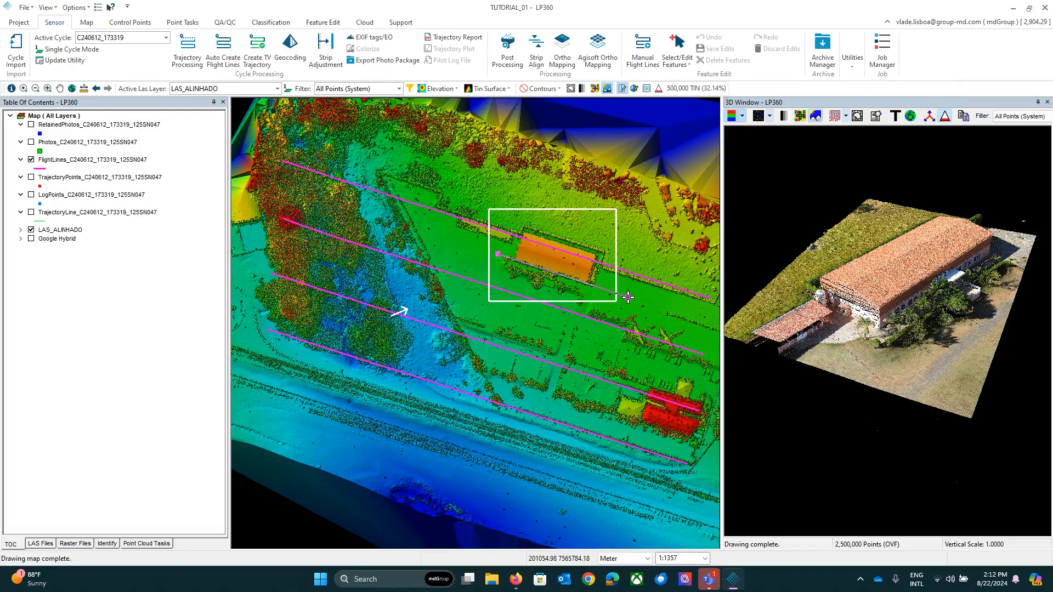
click(628, 296)
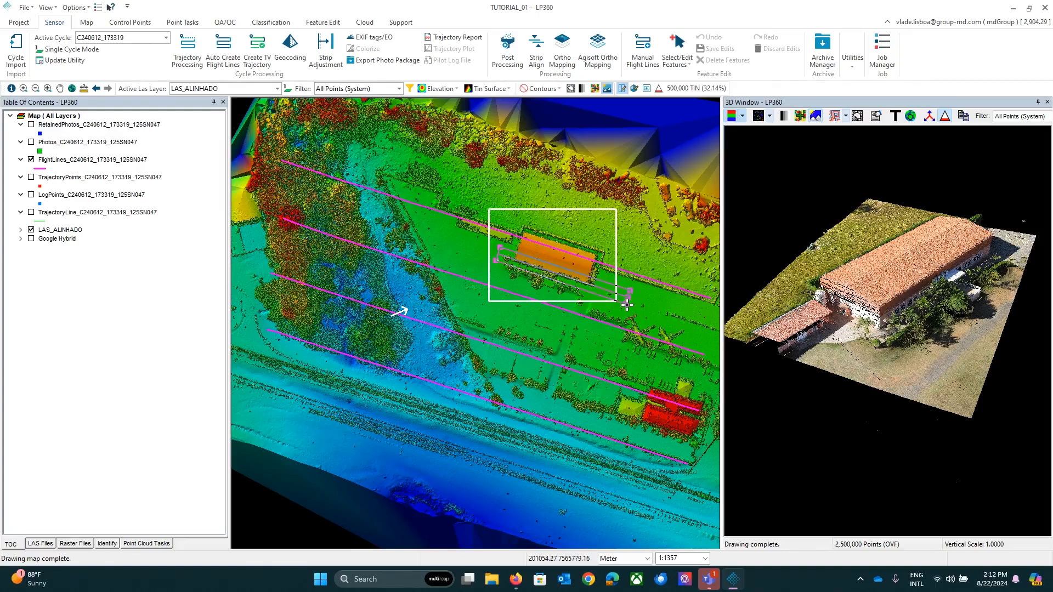
click(626, 304)
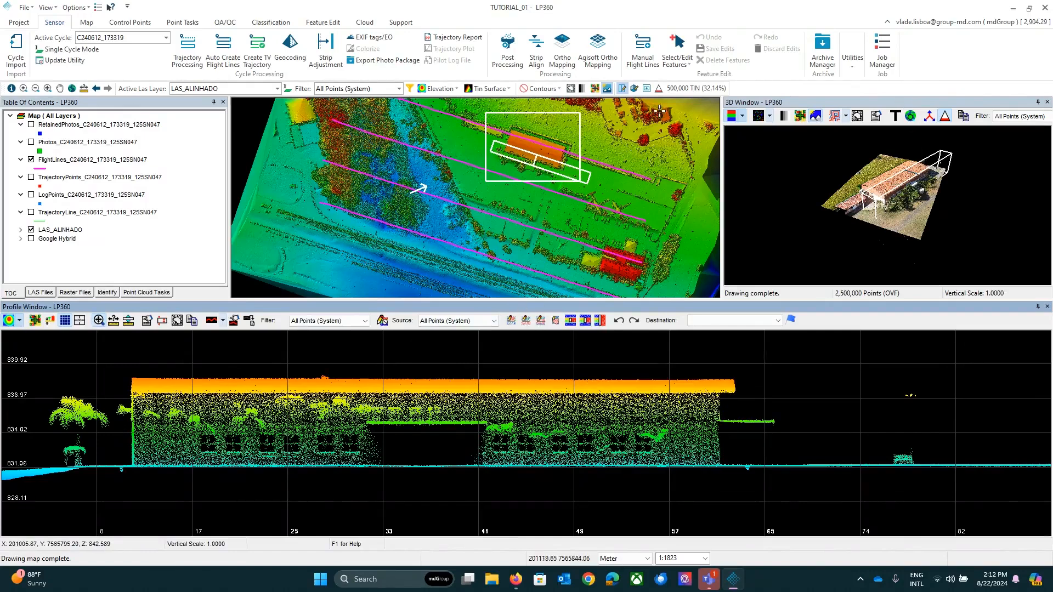
Undock the 3D and profile windows, and dock the 3D window back alongside the map.
drag(836, 102, 589, 176)
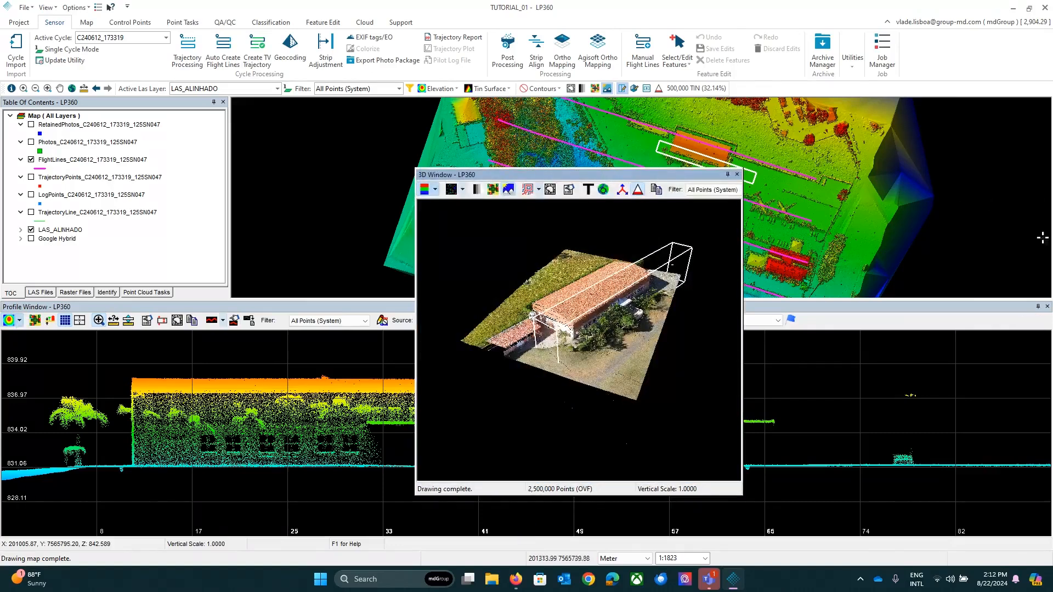
double_click(338, 308)
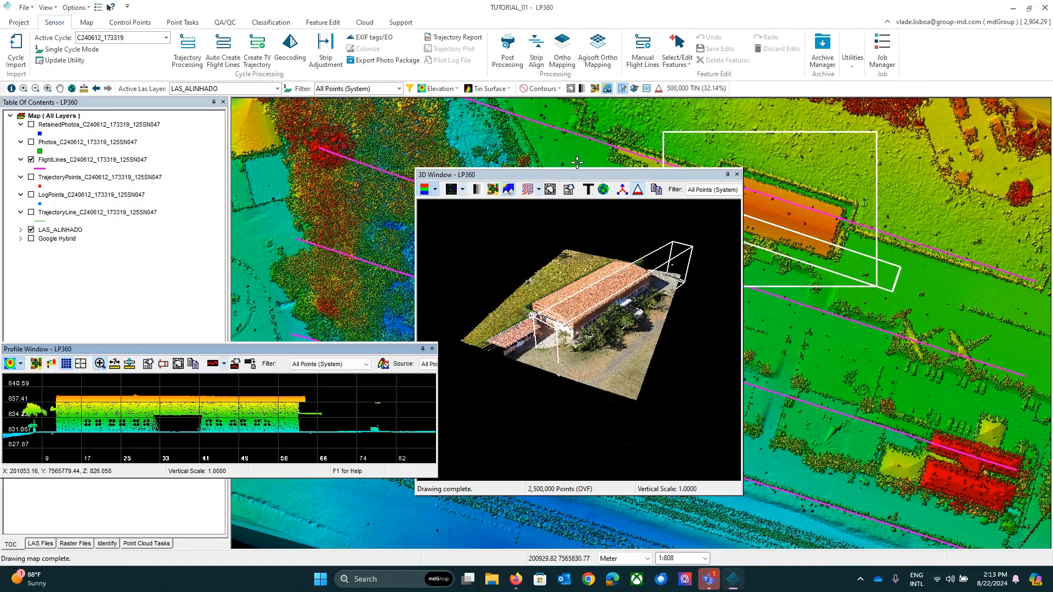
drag(678, 180, 1023, 117)
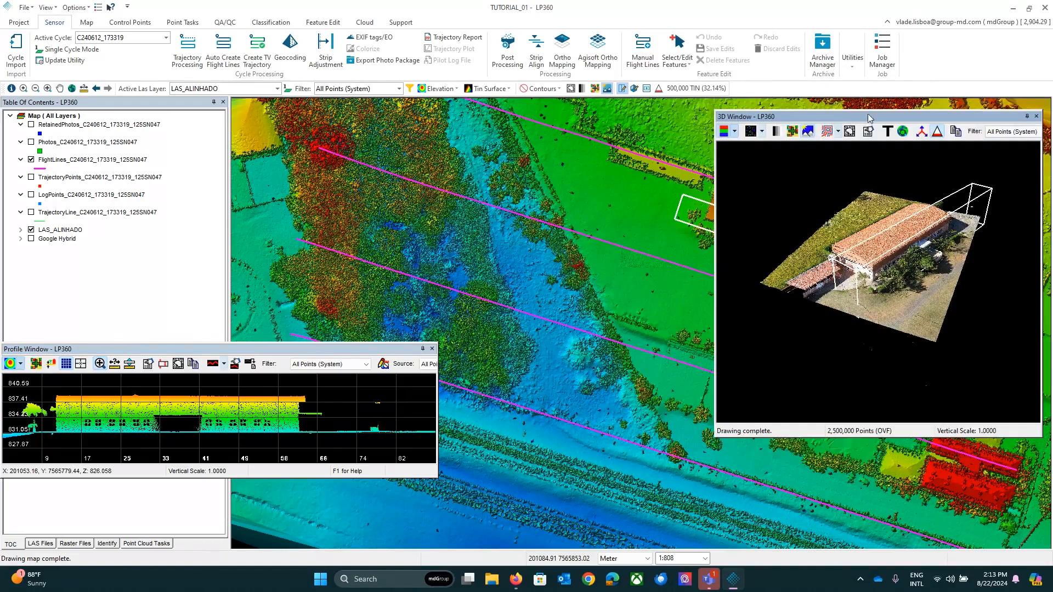
drag(842, 117, 1030, 324)
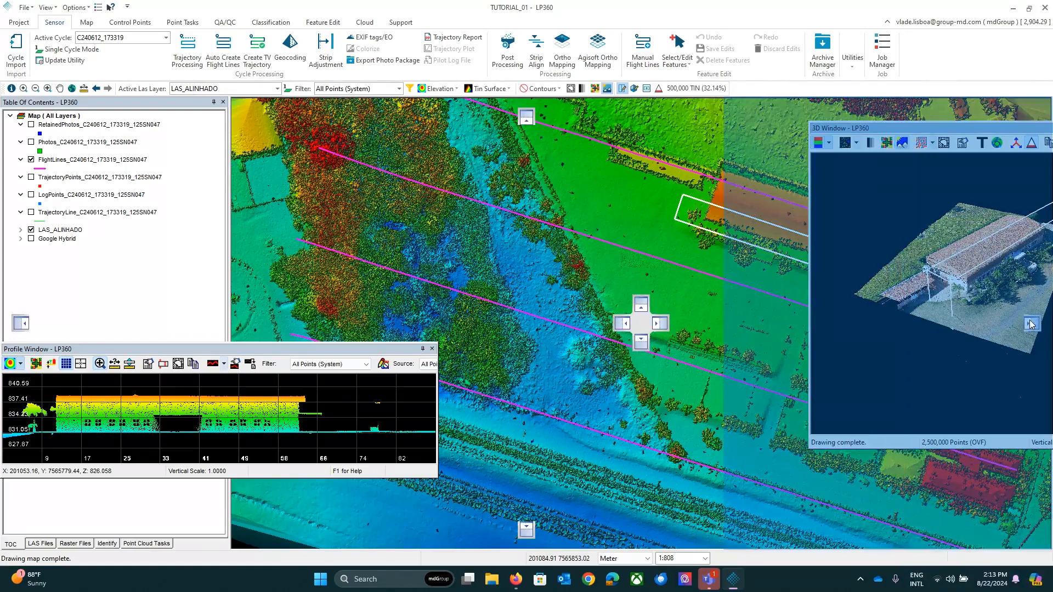
mouse_move(1029, 323)
mouse_down()
mouse_move(1047, 241)
mouse_move(1036, 326)
mouse_up()
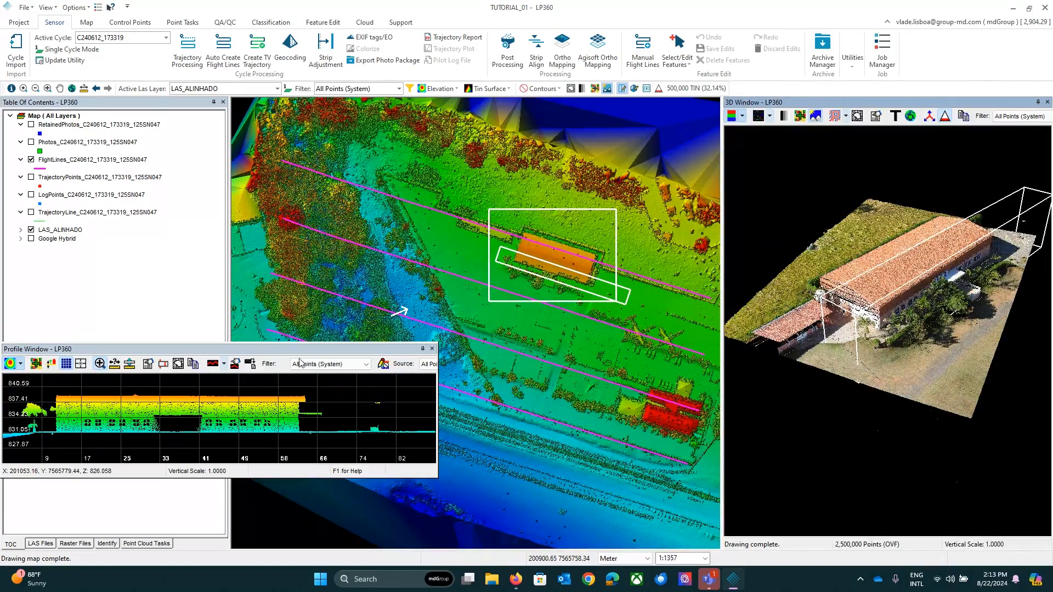
Dock the profile window beneath the map and 3D views and reduce its height.
drag(254, 351, 524, 532)
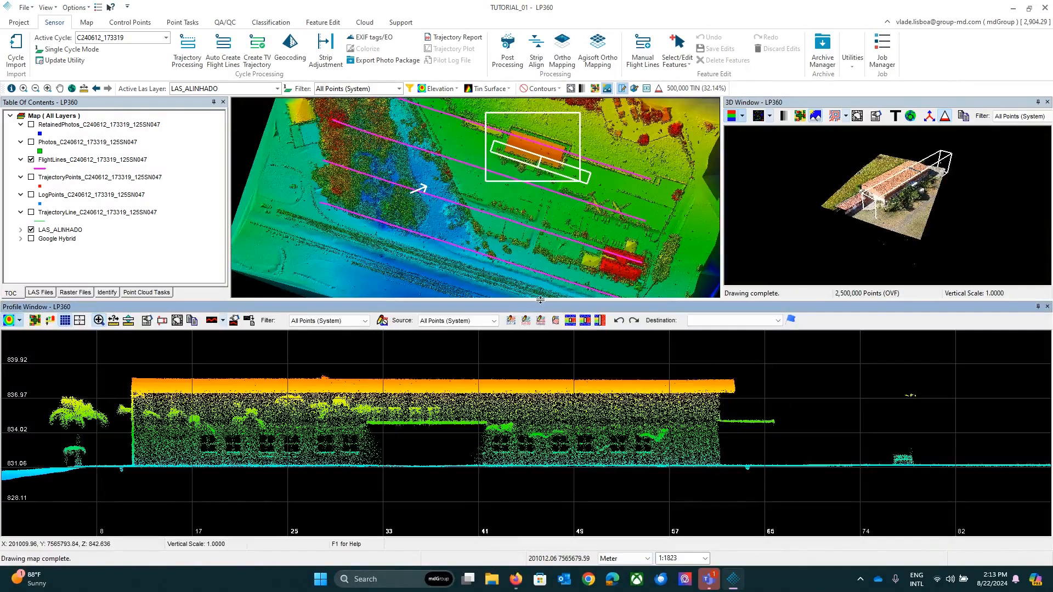
drag(540, 299, 531, 415)
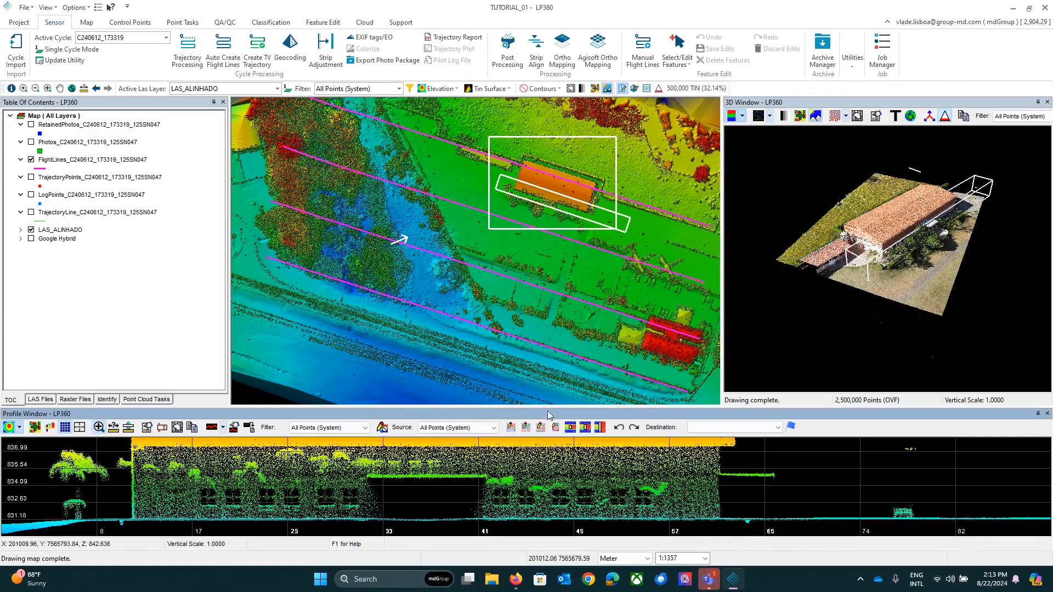
Enlarge the profile window's height and cut a new profile along the building's long side with a profile depth of 1.
drag(547, 405, 567, 341)
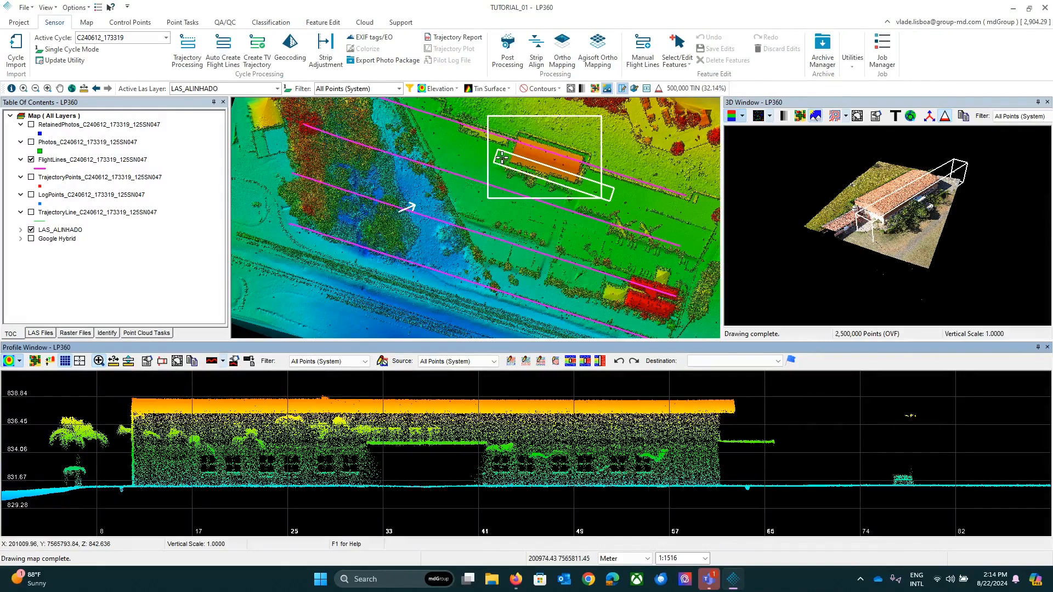
click(499, 158)
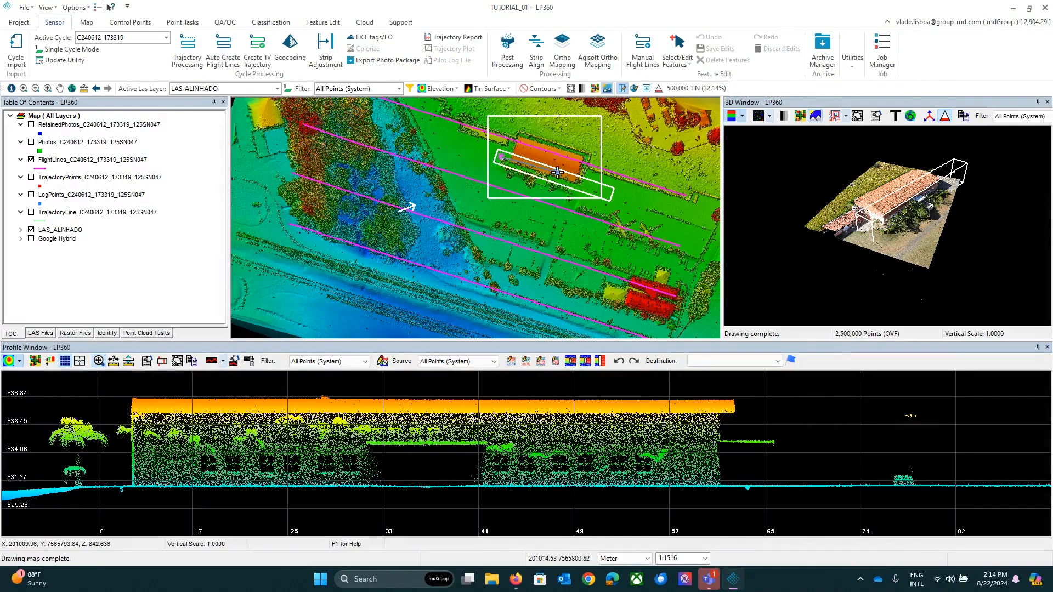
click(604, 190)
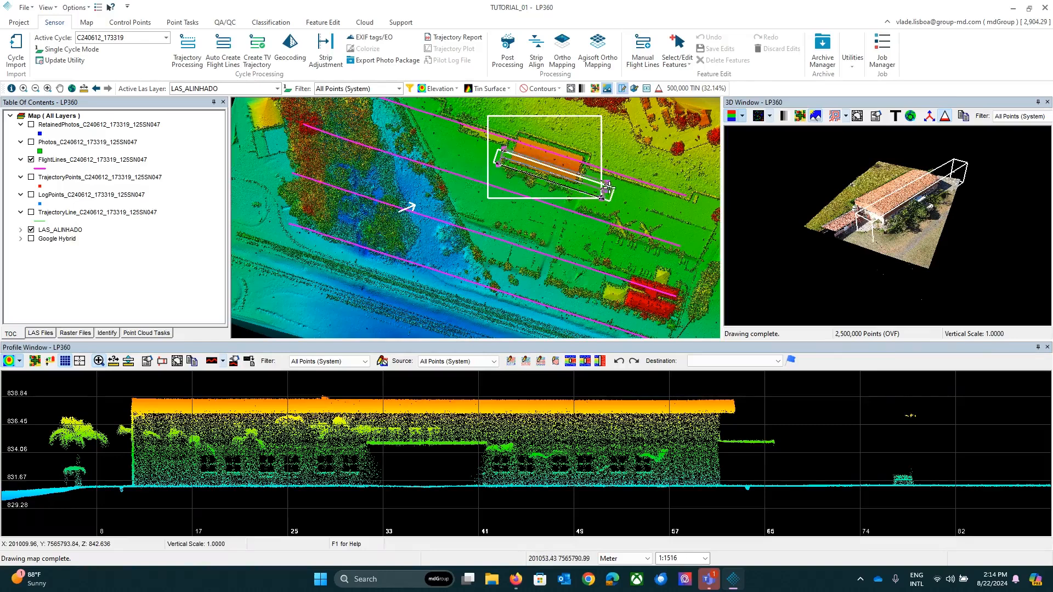
click(604, 194)
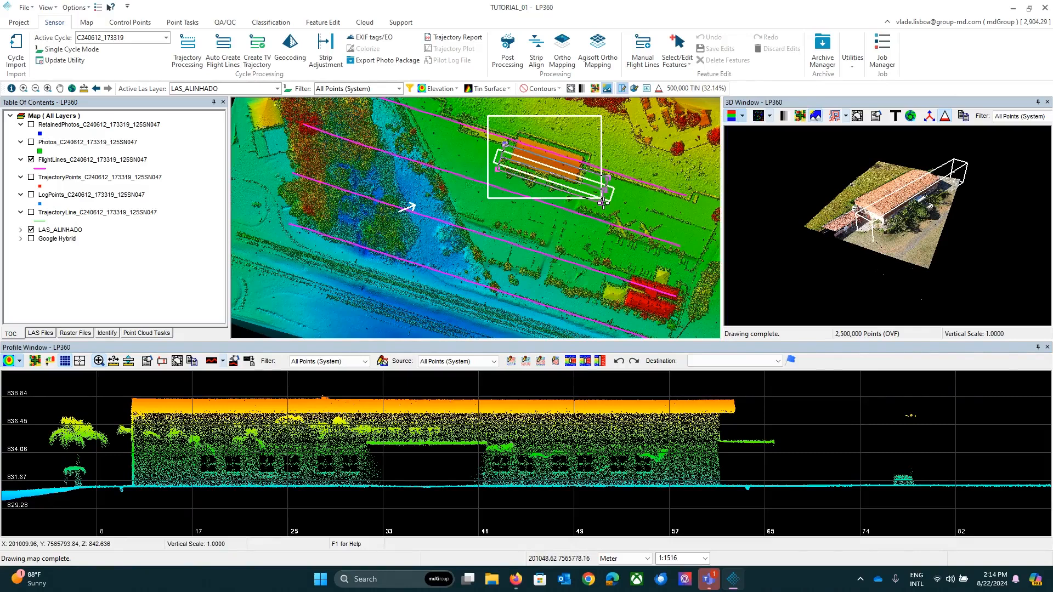
click(603, 202)
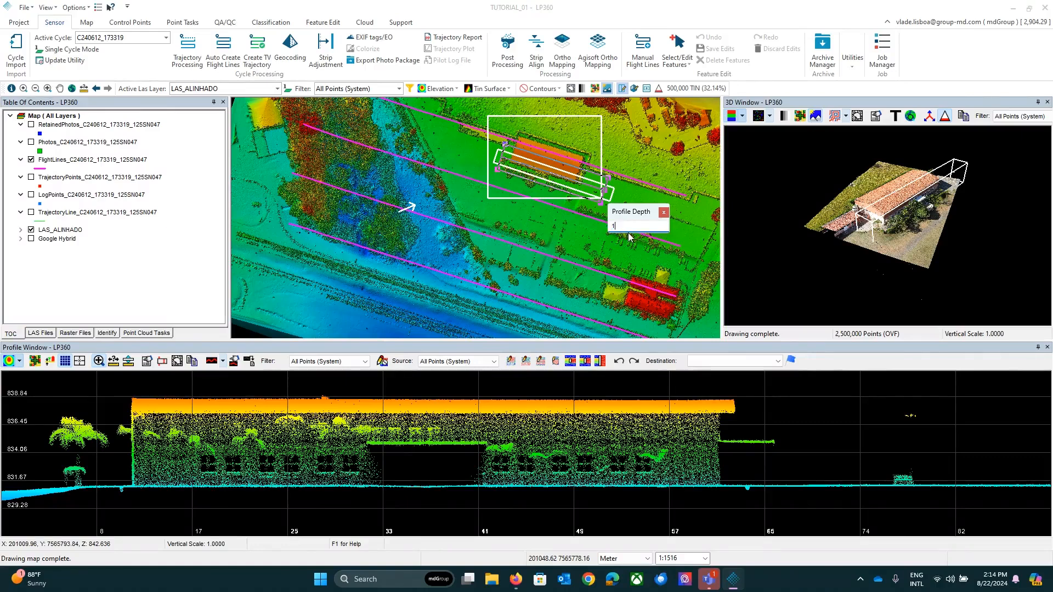
text(1)
key(Return)
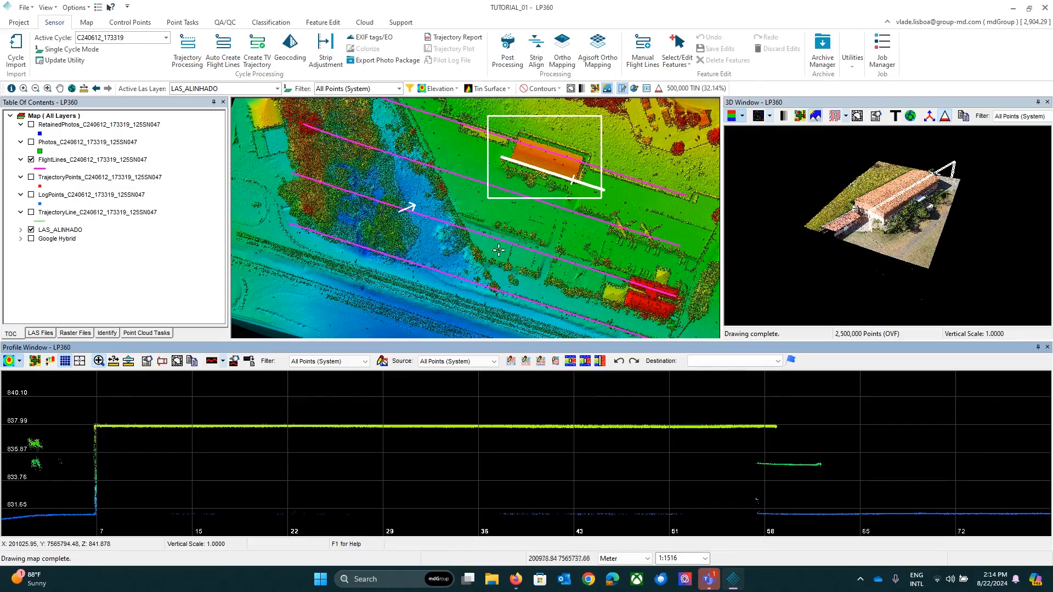
Cut a profile lengthwise through the wooded area west of the building, keeping the profile depth at 1.00.
click(352, 103)
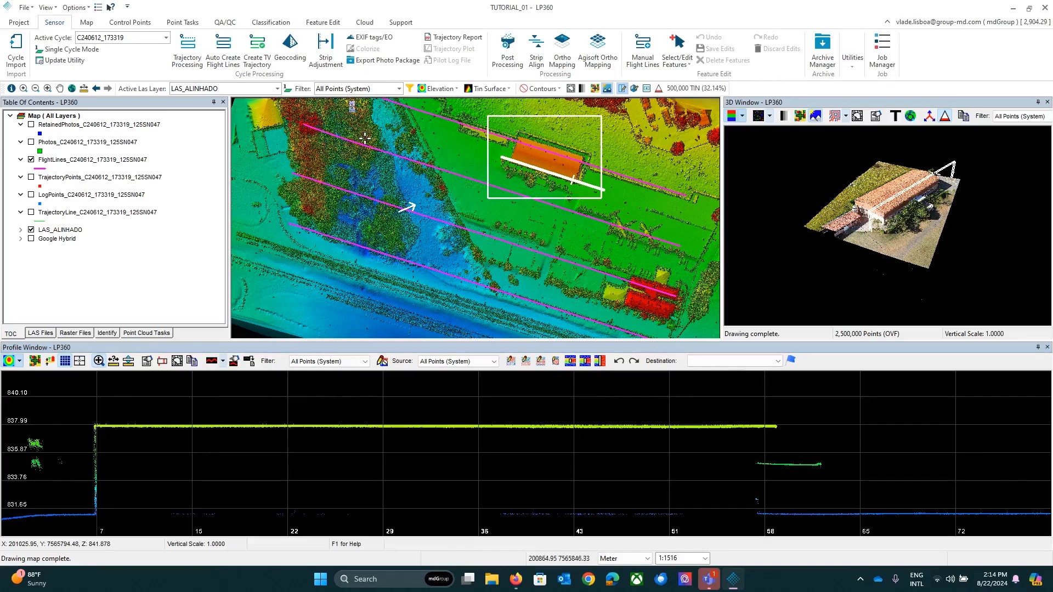
click(403, 264)
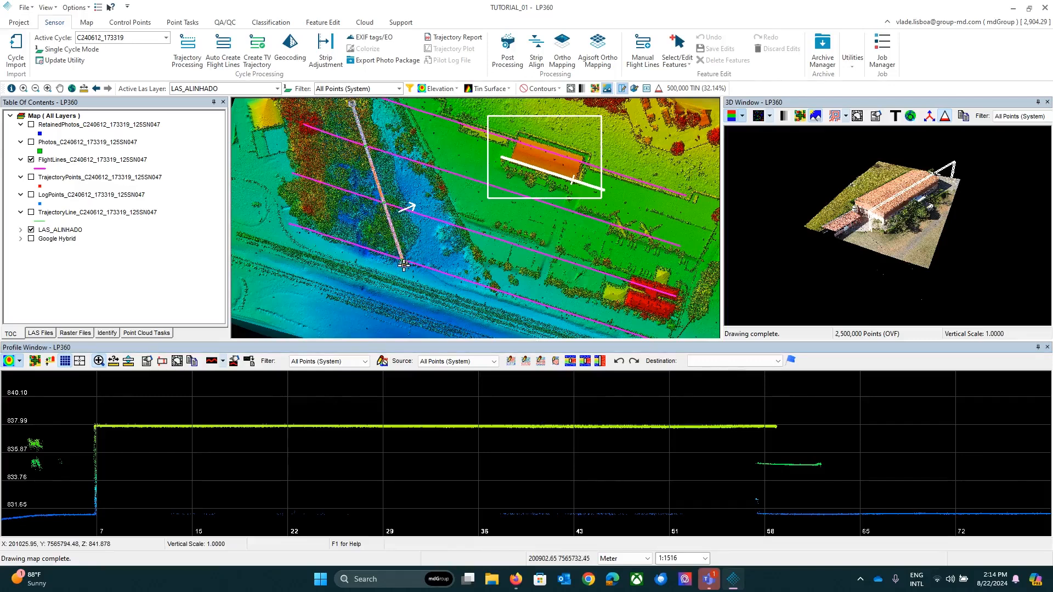
click(402, 266)
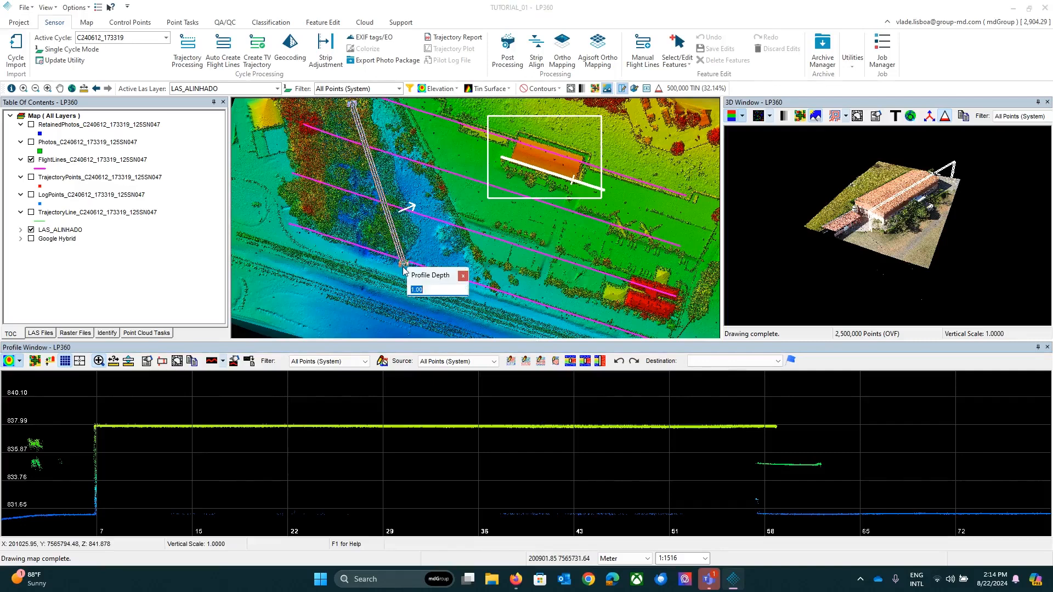
key(Return)
drag(402, 267, 423, 326)
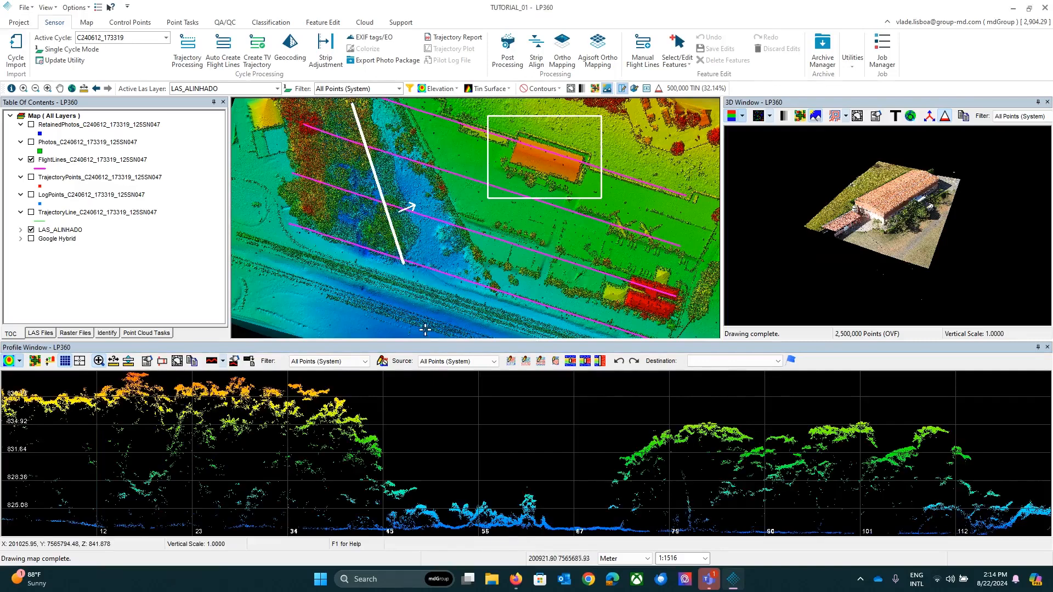
scroll(574, 451, up, 1)
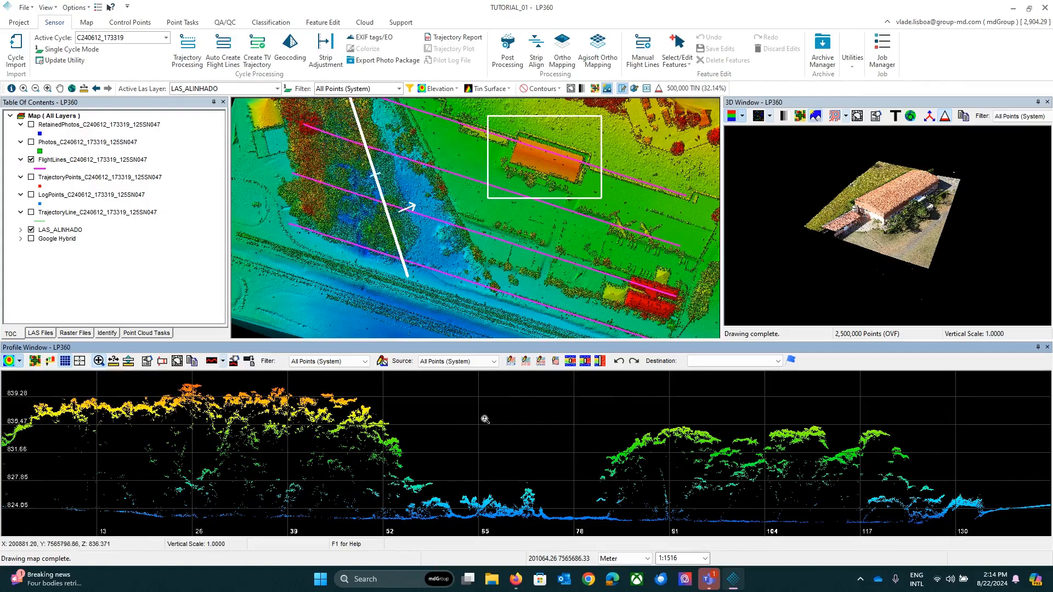
Colour the profile points by their RGB values and inspect the tree canopy and ground along the section.
click(20, 363)
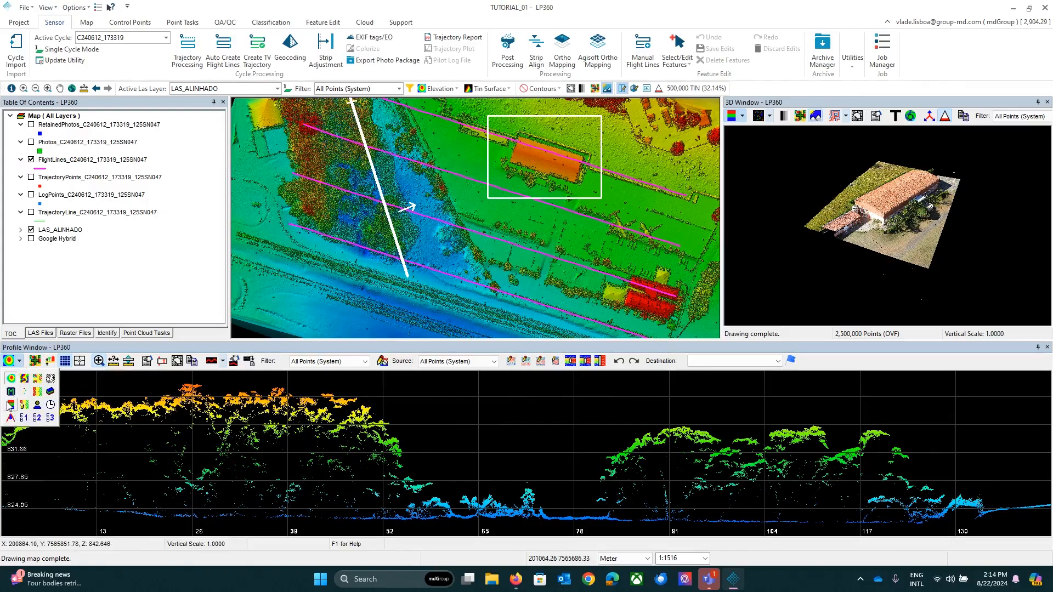
click(10, 405)
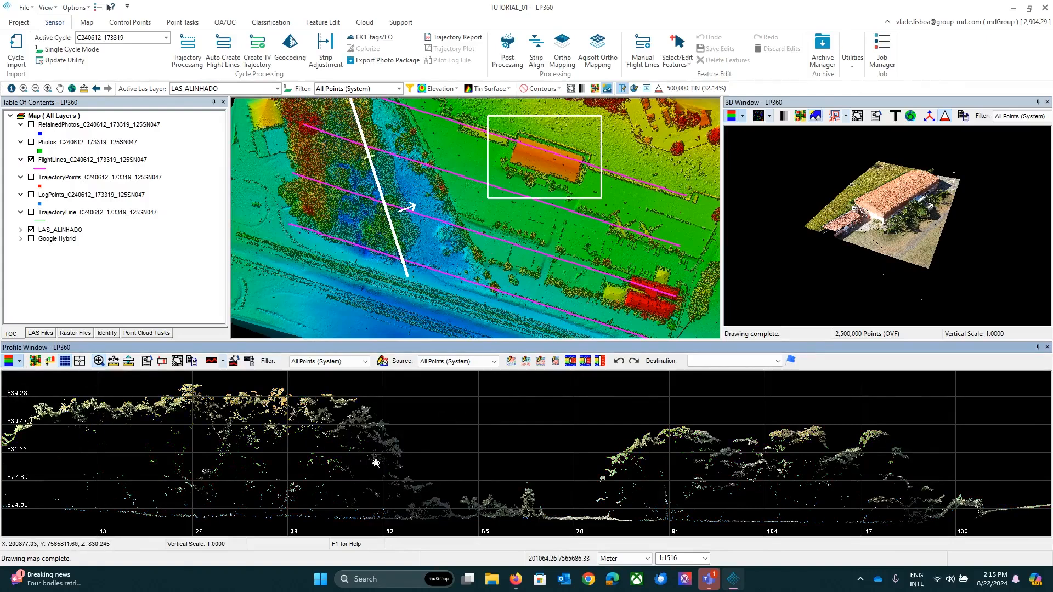
middle_drag(714, 473, 691, 465)
middle_drag(480, 445, 663, 454)
middle_drag(369, 442, 551, 456)
mouse_move(457, 453)
middle_down()
mouse_move(567, 440)
mouse_move(466, 443)
middle_up()
middle_drag(540, 442, 428, 440)
middle_drag(636, 444, 718, 445)
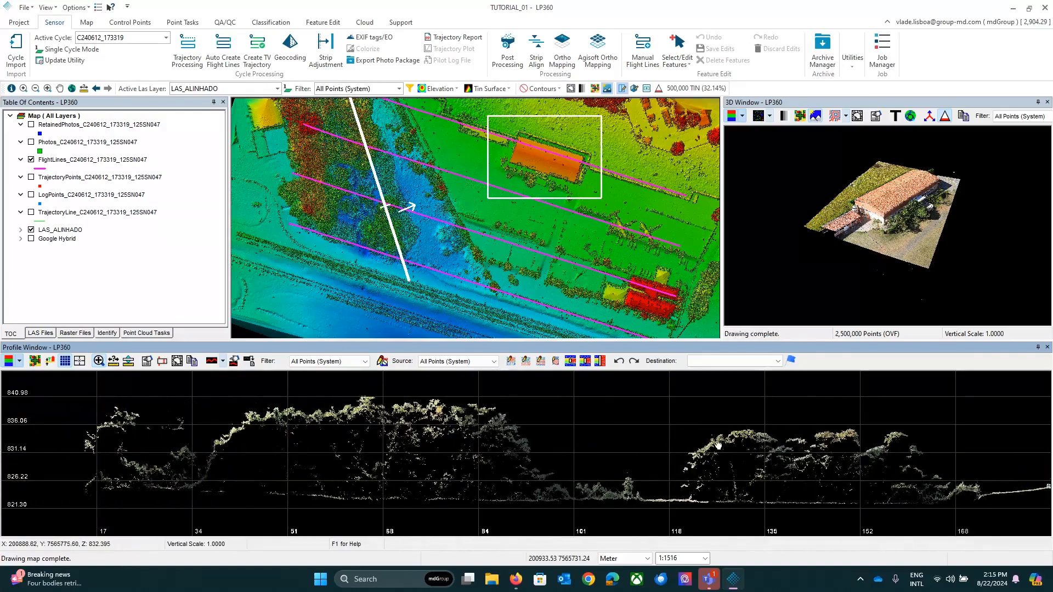
mouse_move(445, 428)
middle_down()
mouse_move(517, 432)
mouse_move(451, 424)
middle_up()
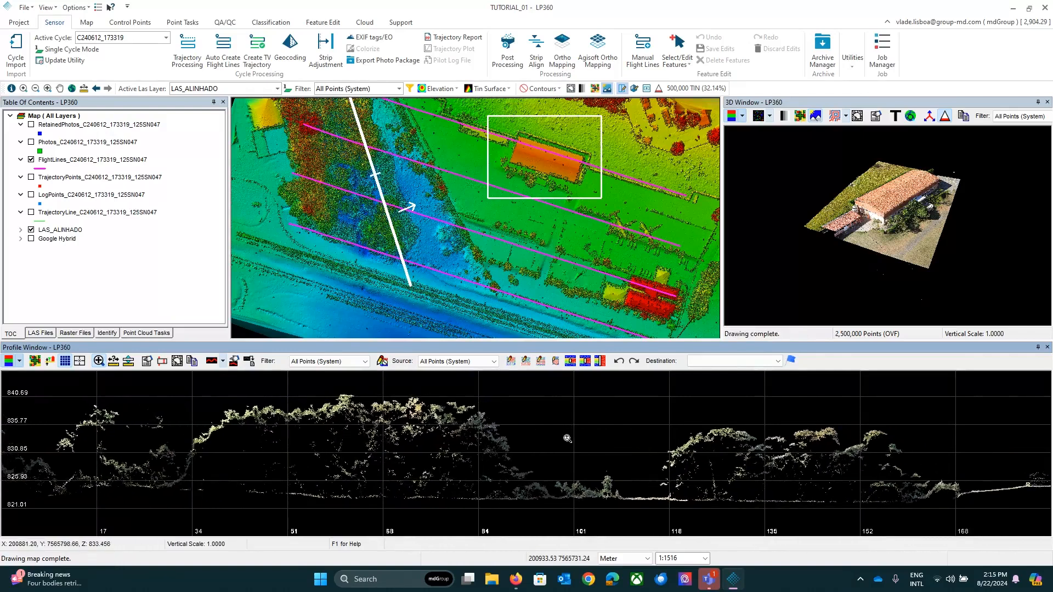
Step the profile line westward through the wooded area and back to its starting position, examining the vegetation in each cross-section.
key(Down)
key(Down)
key(Down)
key(Down)
key(Down)
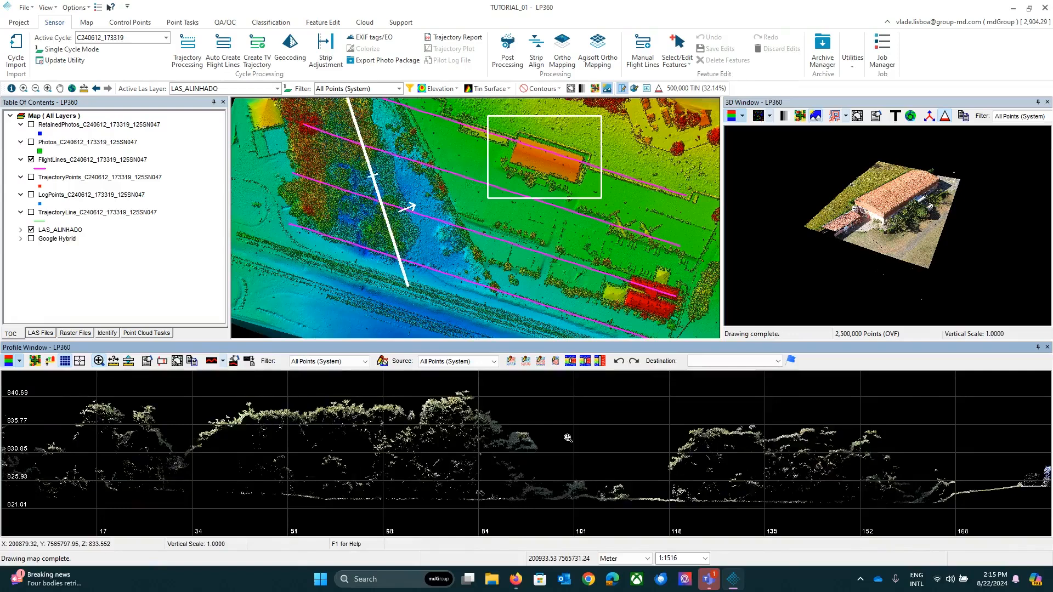
key(Down)
key(Down)
key(Down)
key(Down)
key(Down)
key(Down)
key(Down)
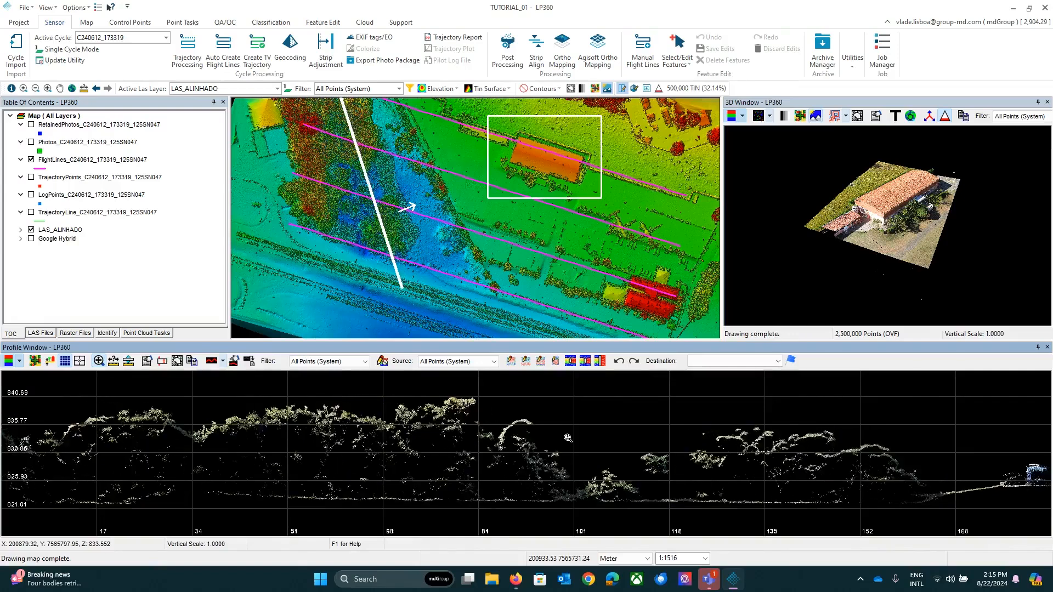
key(Down)
key(Down)
key(Down)
key(Down)
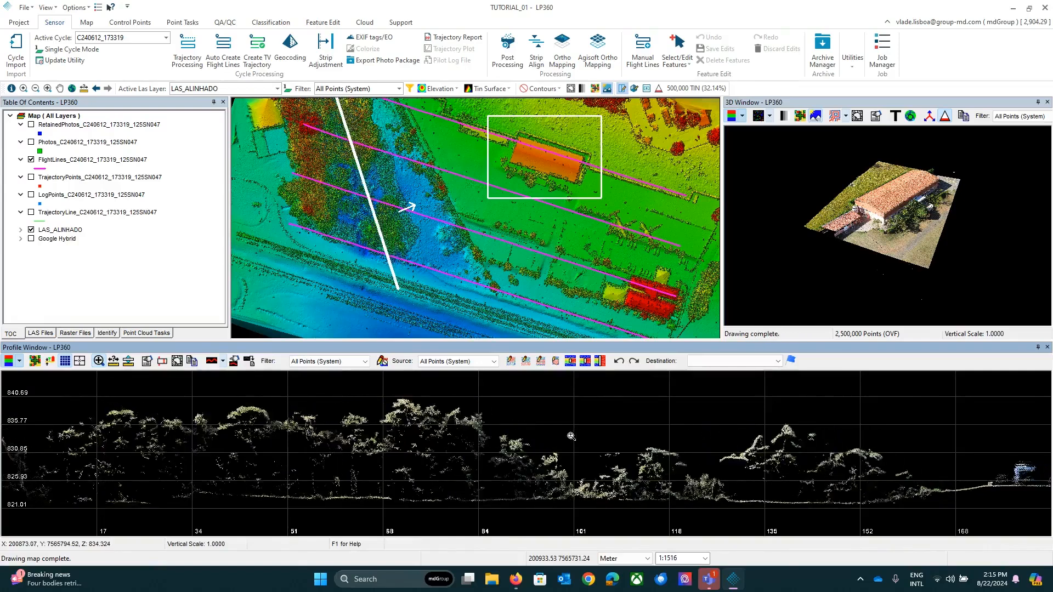
key(Down)
key(Down)
key(Down)
key(Down)
key(Down)
key(Down)
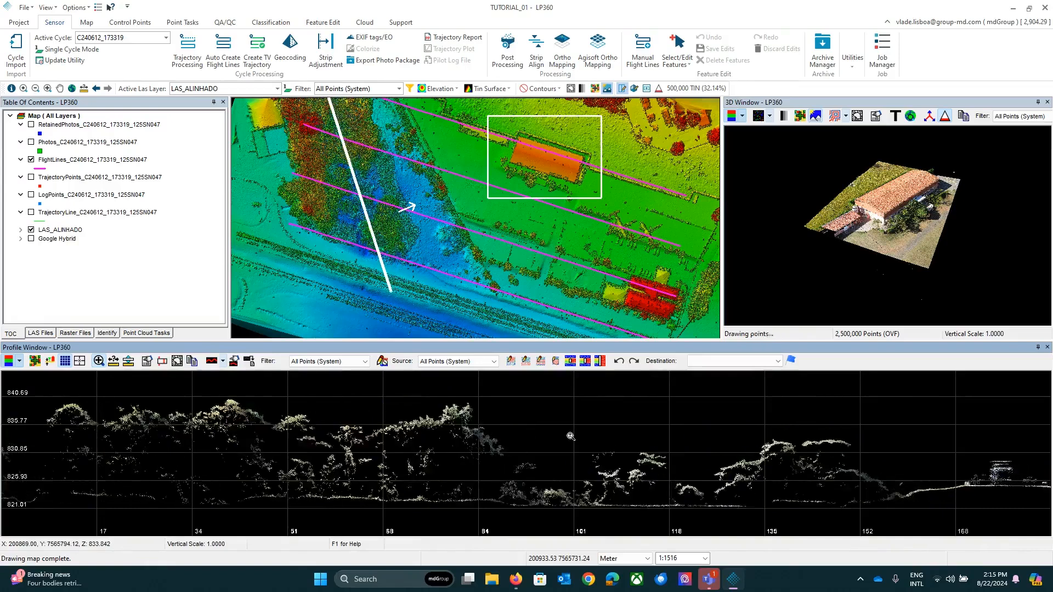
key(Down)
key(Down)
key(Down)
key(Down)
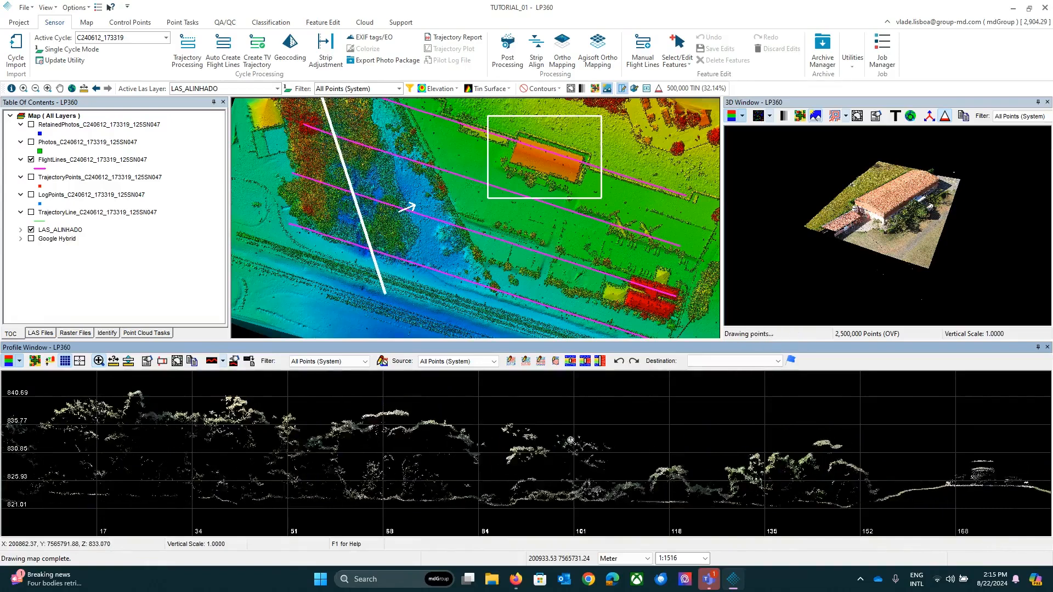
key(Down)
key(Down)
key(Down)
key(Down)
key(Down)
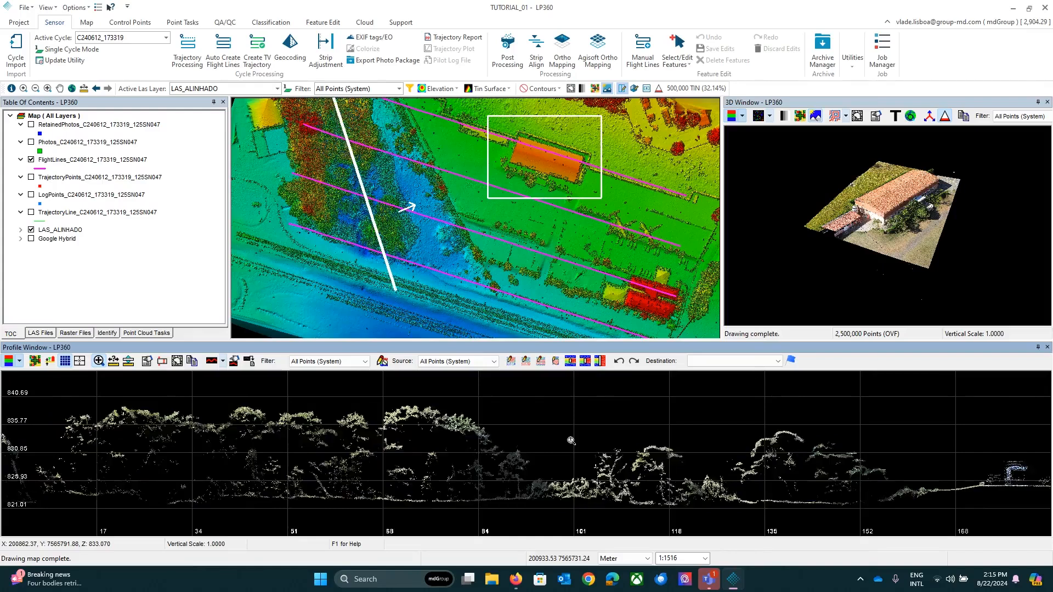
key(Down)
key(Down)
key(Down)
key(Down)
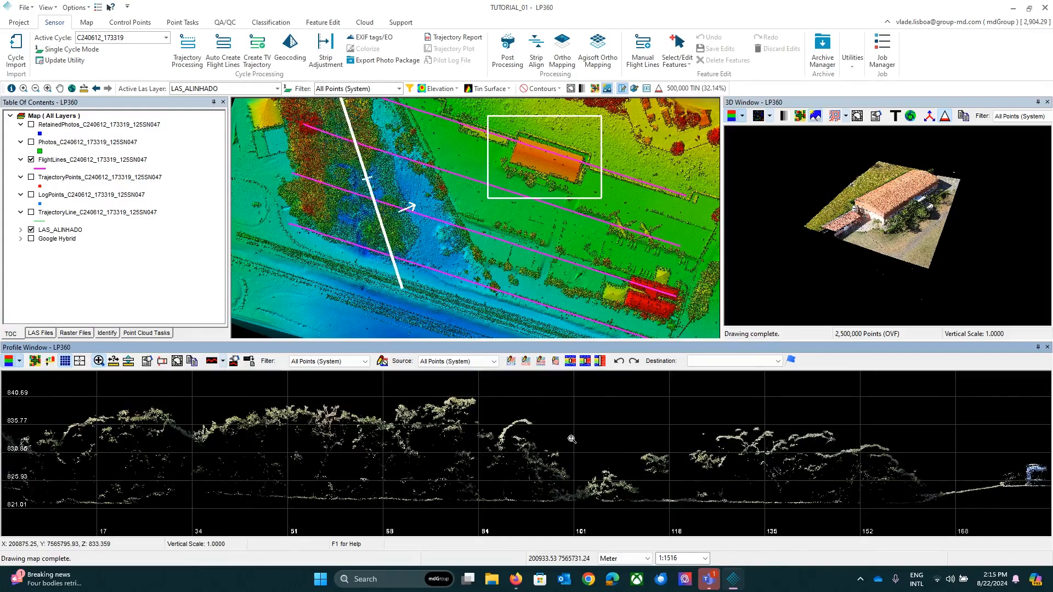
key(Down)
key(Down)
key(Down)
key(Down)
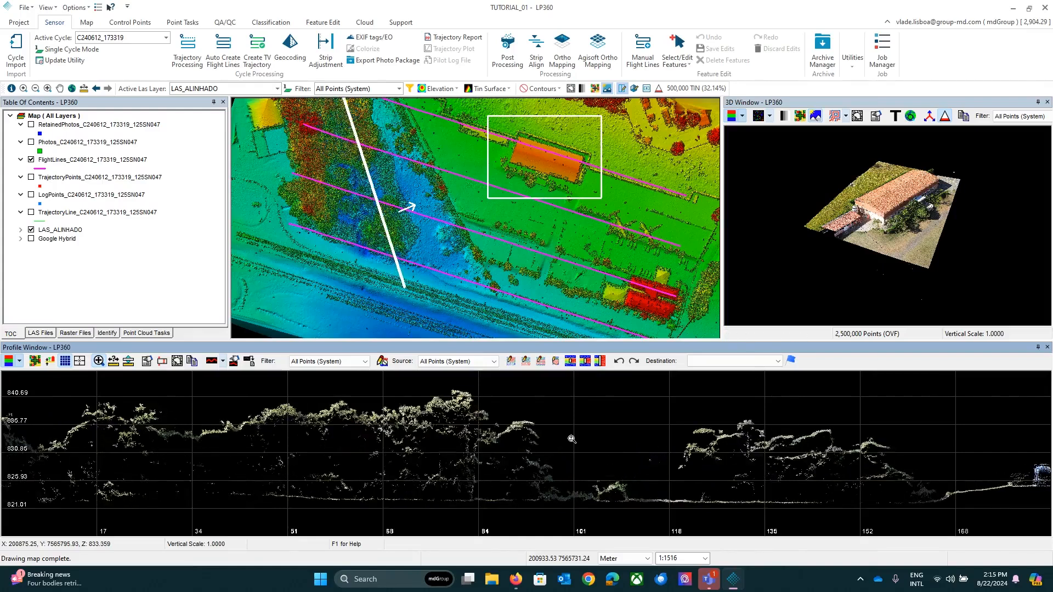
key(Down)
key(Down)
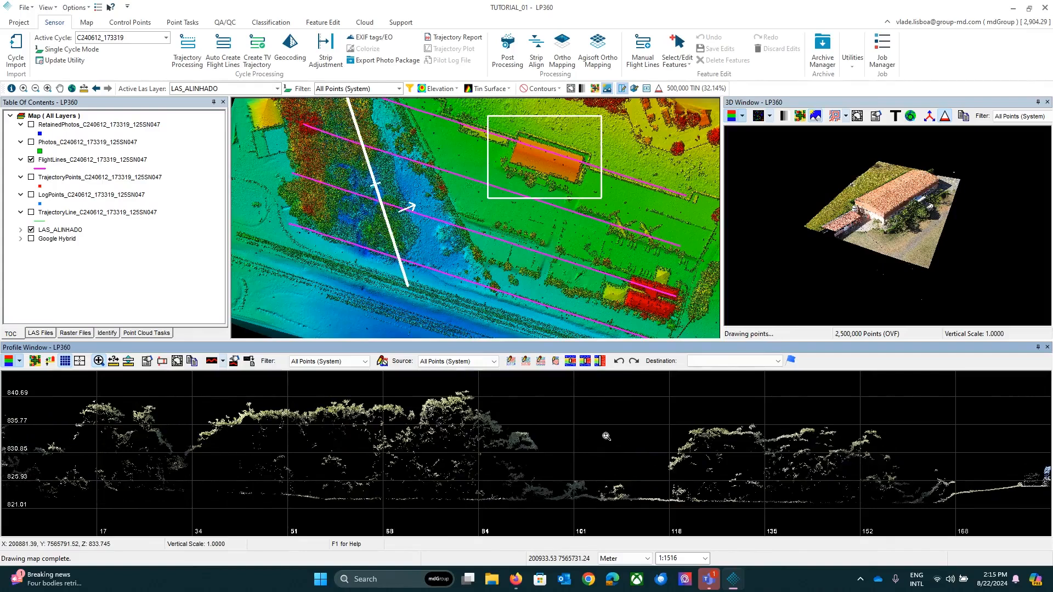
key(Down)
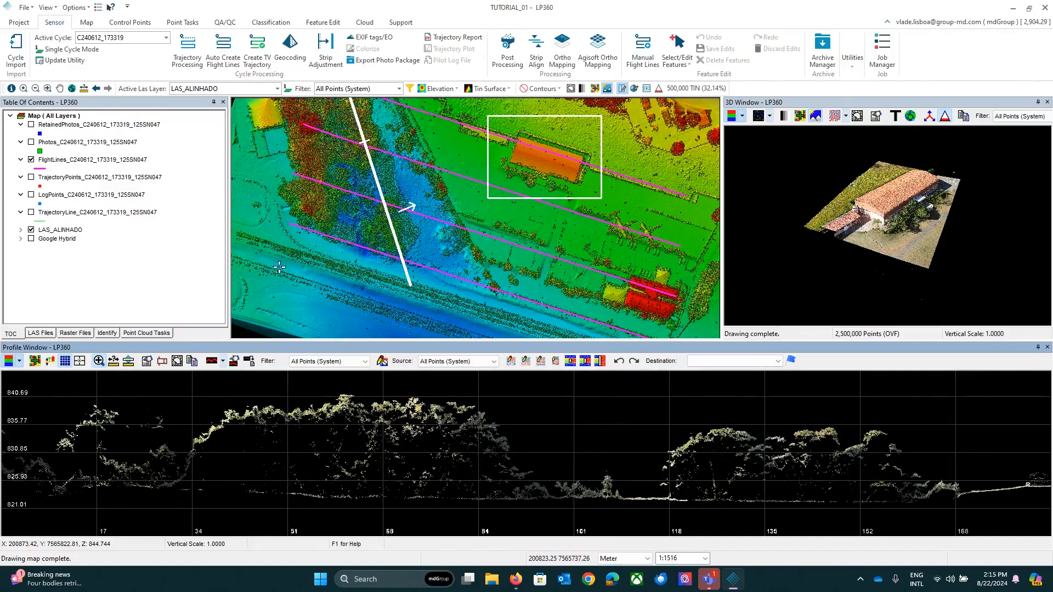
Open the point cloud tasks and look through the predefined task list, keeping 001 - TrueView - Planar Statistics selected.
click(141, 333)
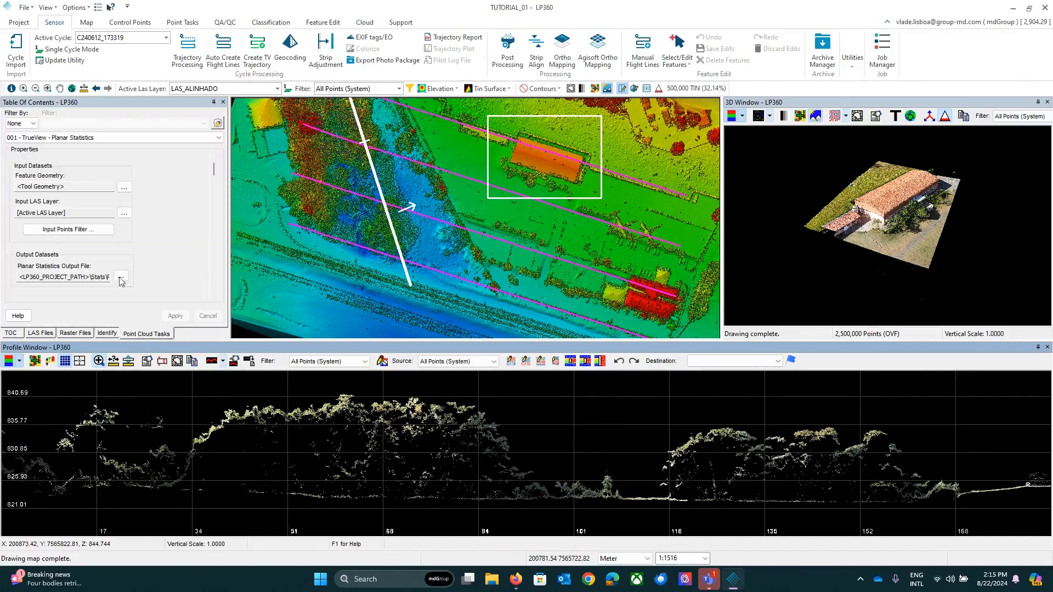
click(215, 139)
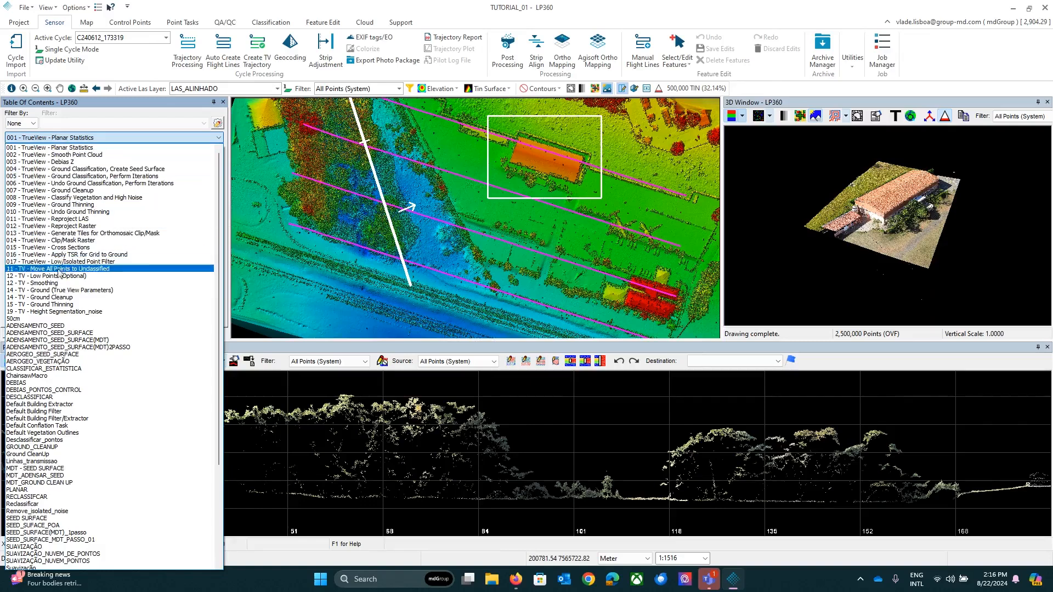
scroll(85, 406, down, 6)
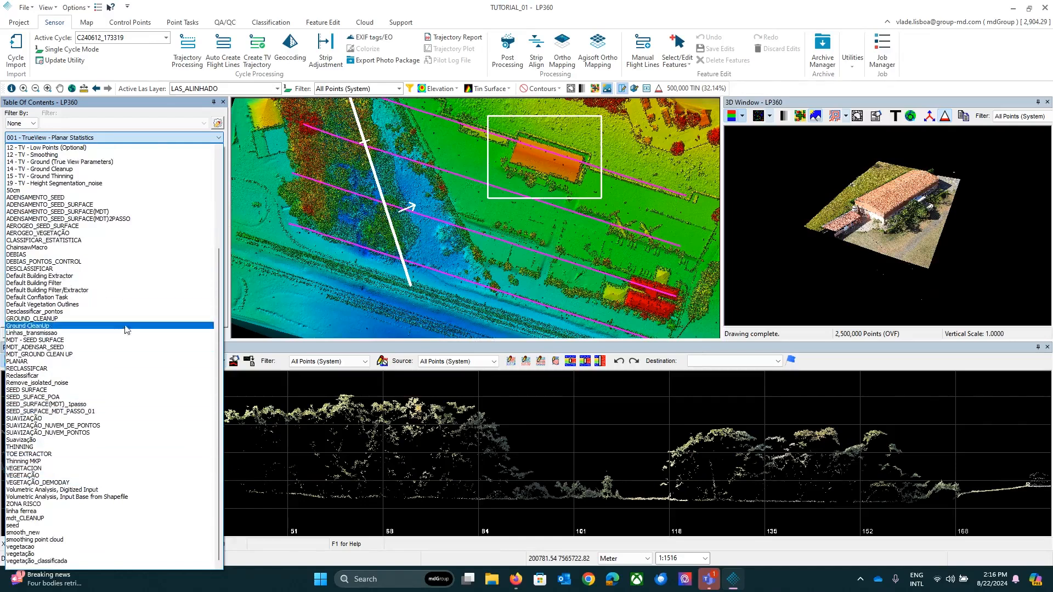
scroll(125, 314, up, 6)
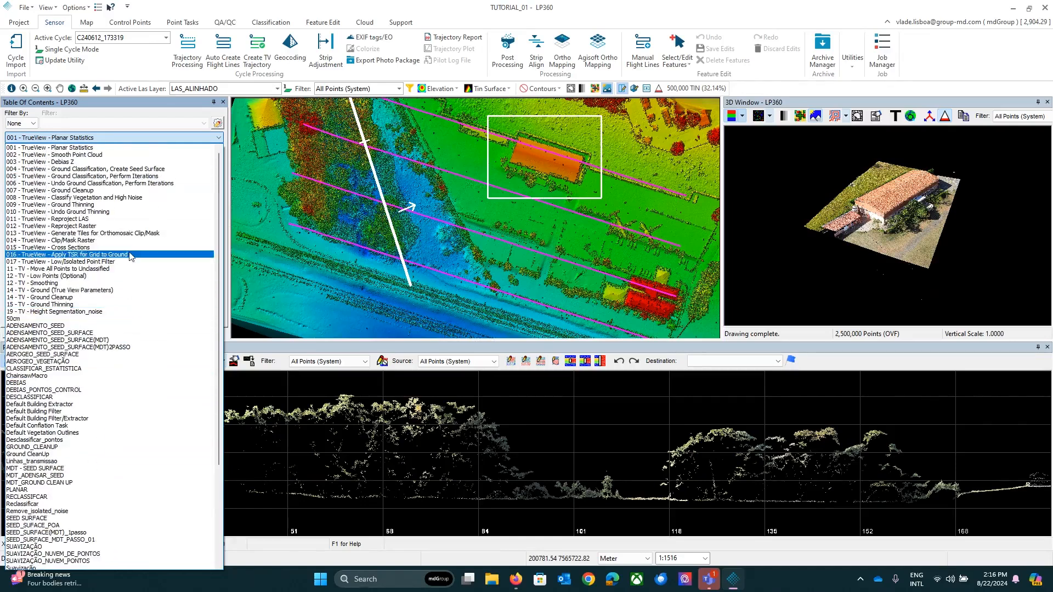
click(126, 134)
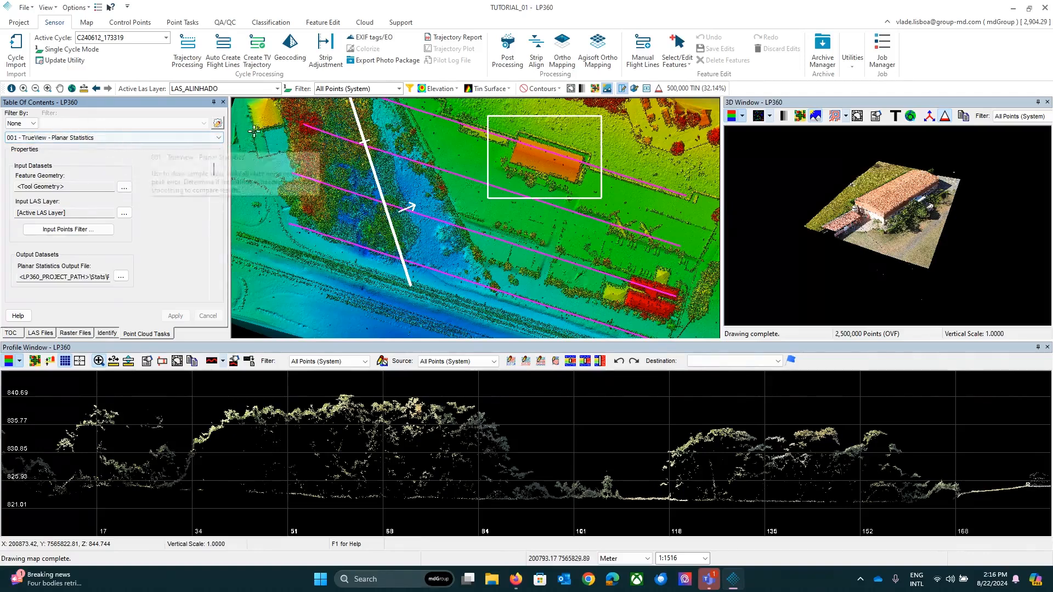
Open the Point Cloud Task Manager and review the task types offered for a new task, without adding one.
click(218, 126)
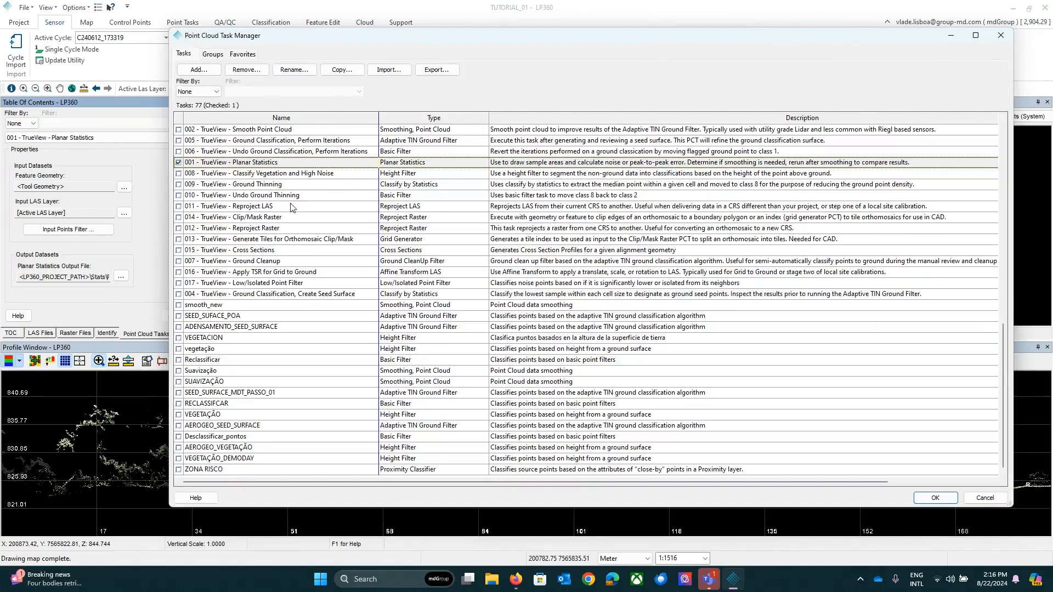
click(199, 71)
click(285, 73)
scroll(262, 121, up, 3)
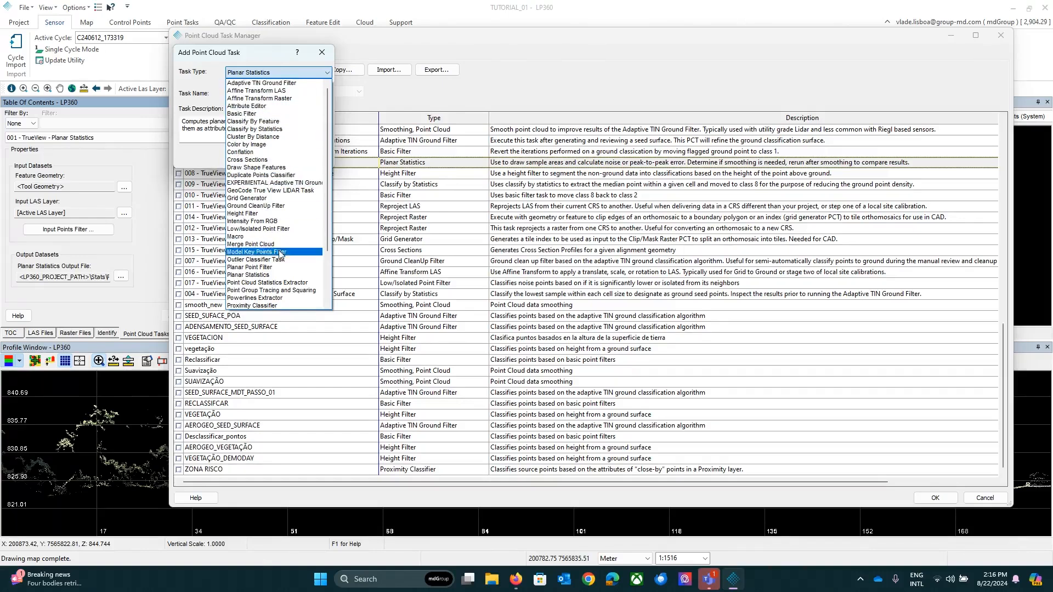
scroll(280, 261, down, 3)
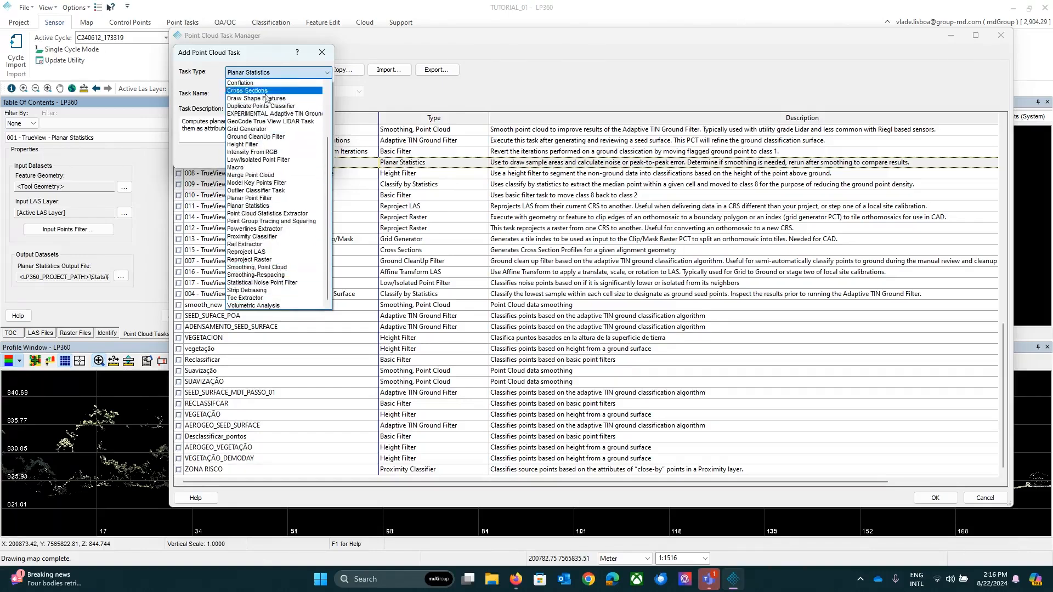
scroll(263, 93, up, 3)
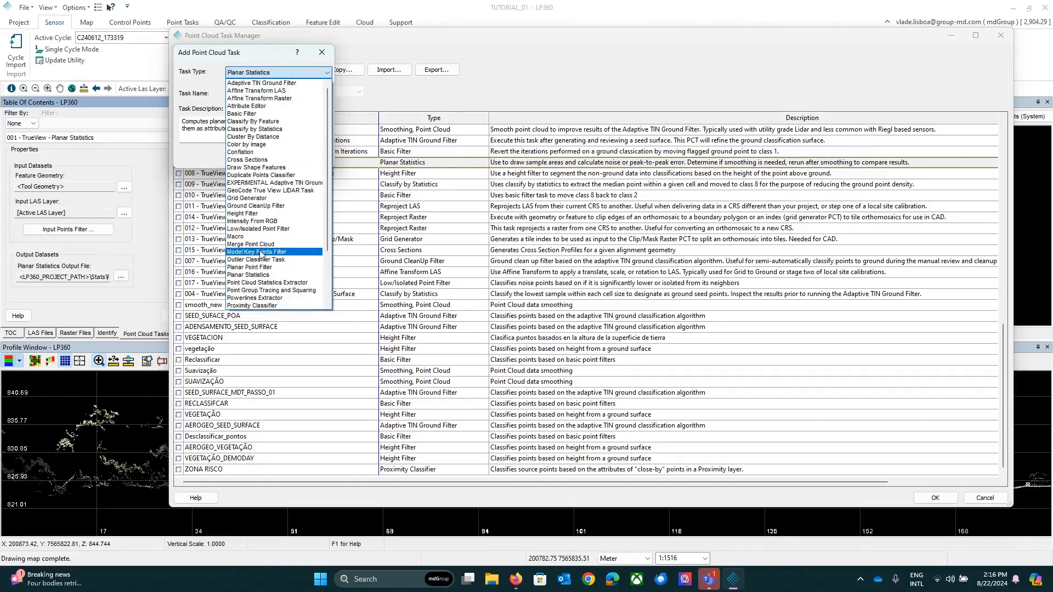
scroll(262, 271, down, 3)
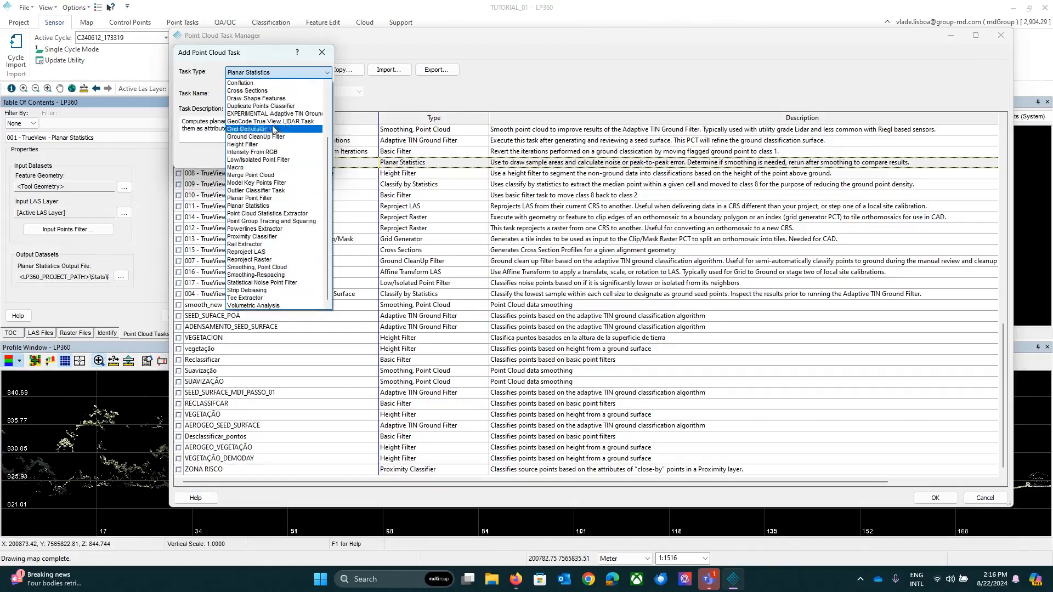
scroll(274, 85, up, 3)
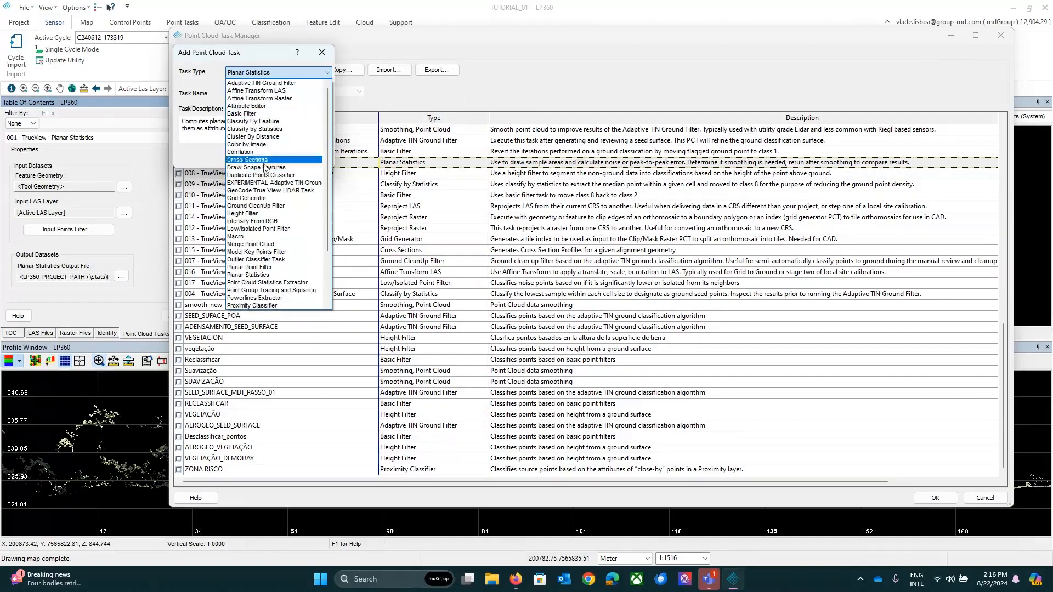
scroll(272, 244, down, 3)
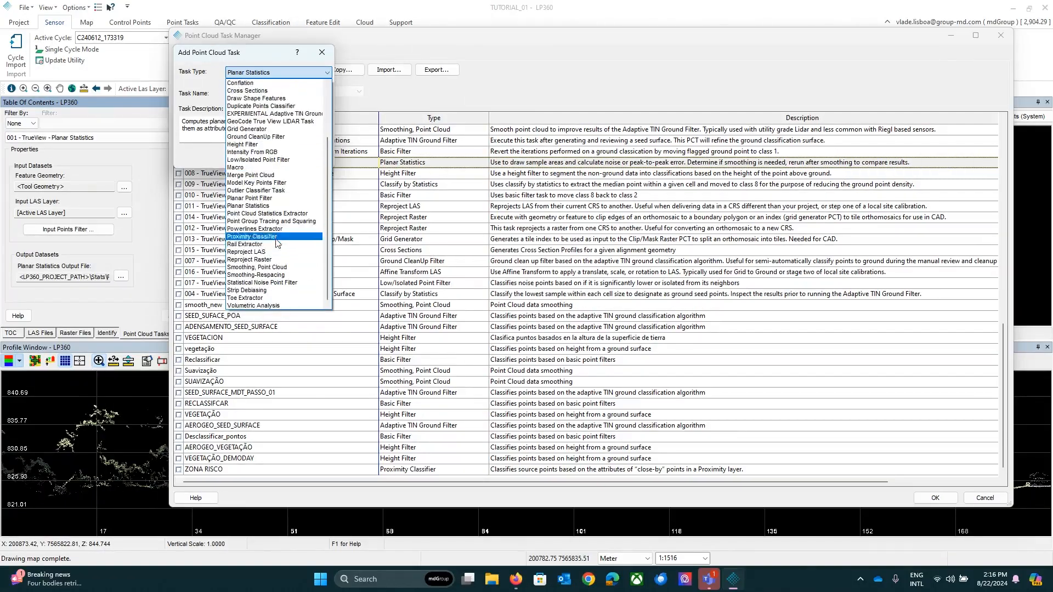
click(262, 51)
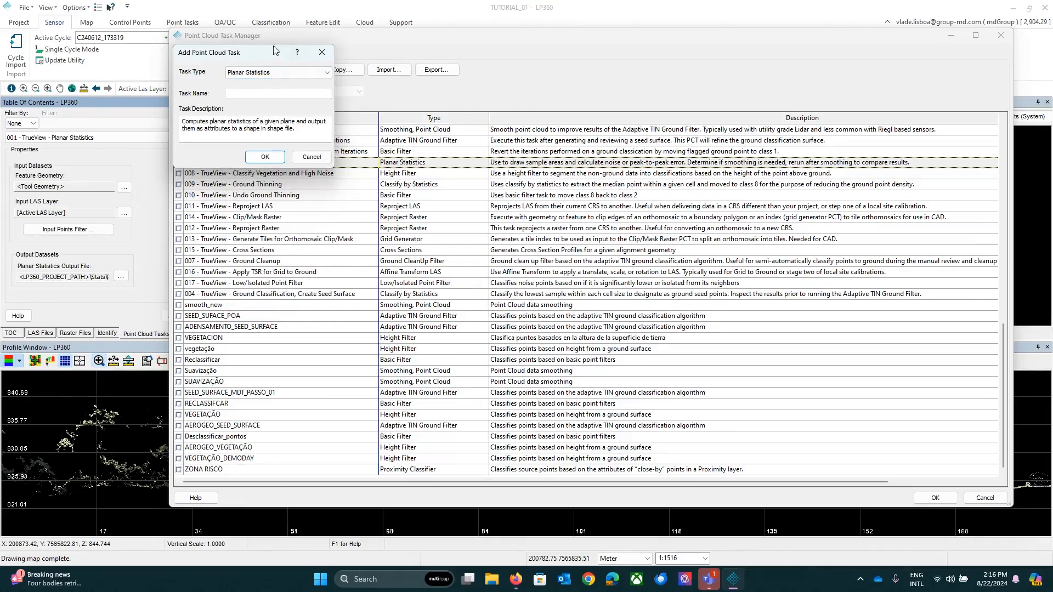
click(322, 54)
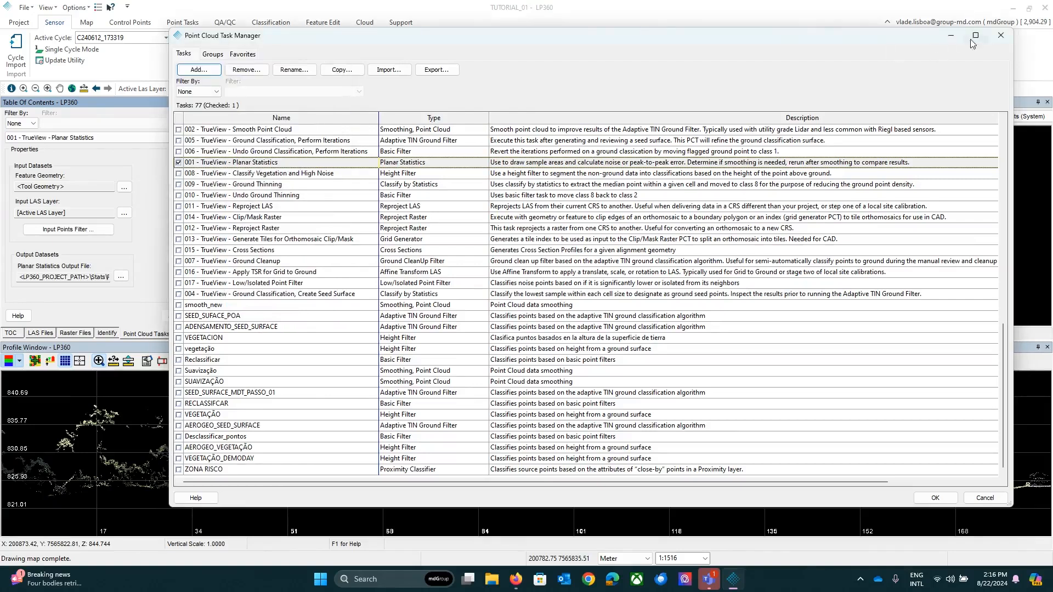
click(1000, 35)
Look through the predefined point cloud tasks and select 002 - TrueView - Smooth Point Cloud.
click(85, 138)
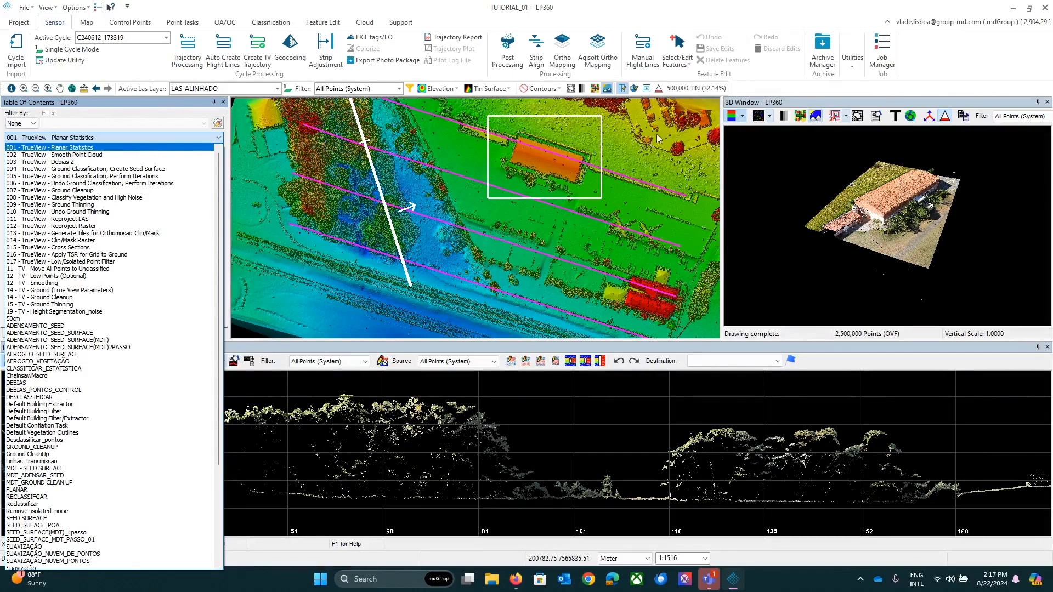
click(732, 17)
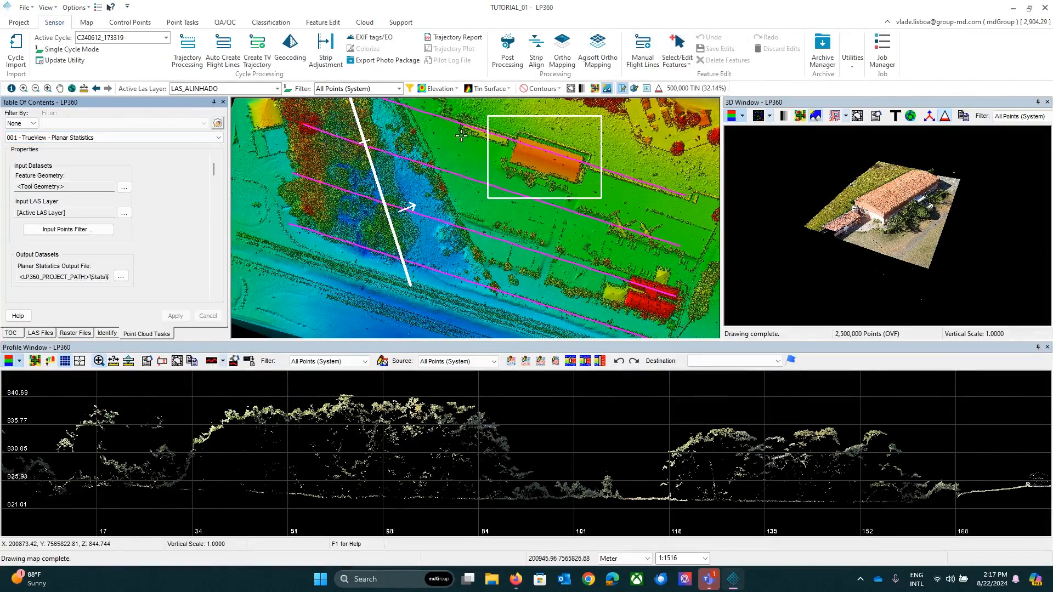
click(100, 138)
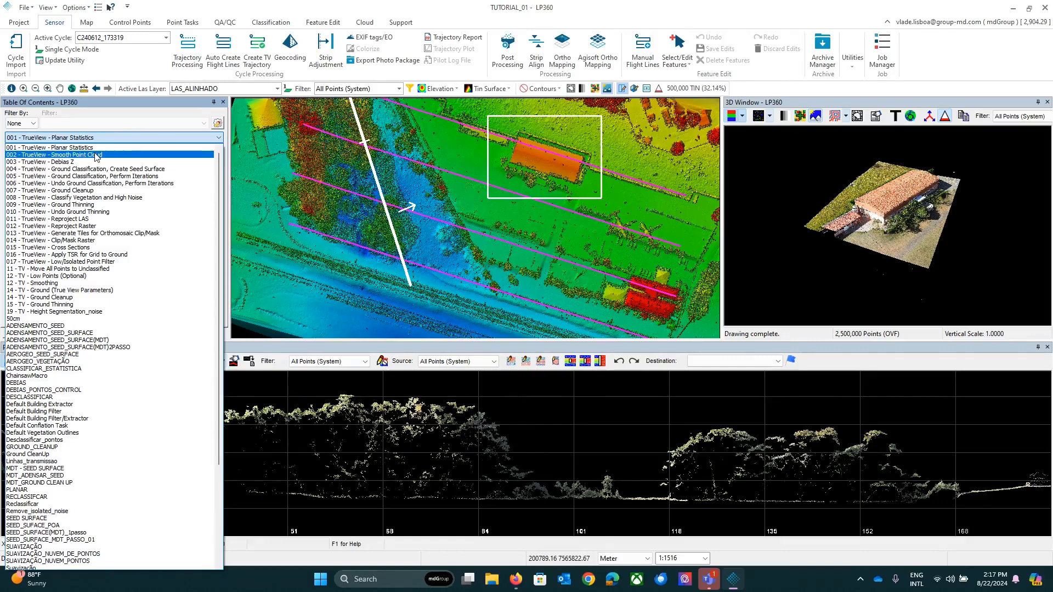
click(97, 155)
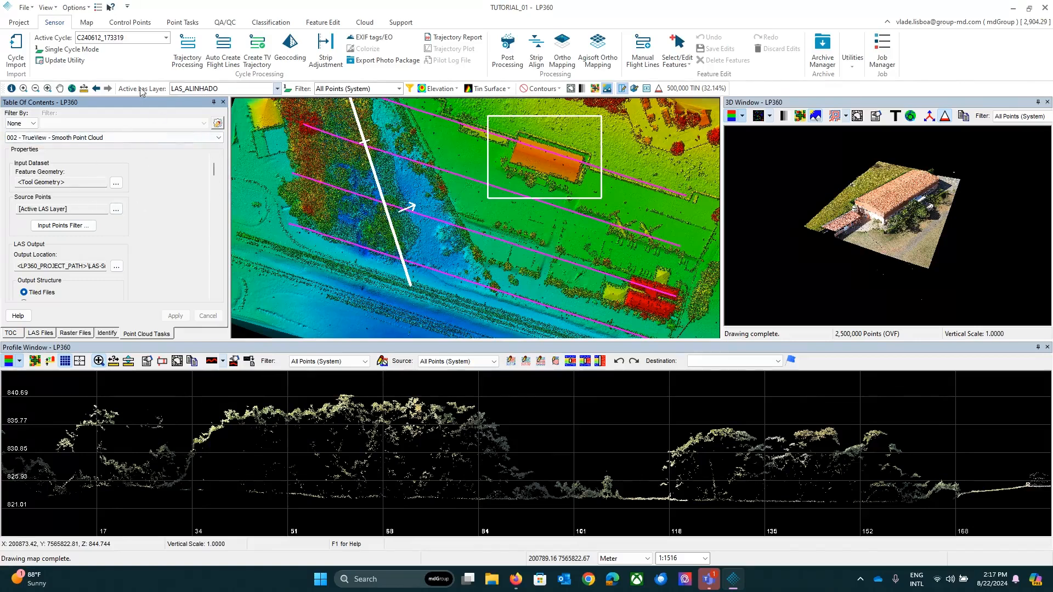
Check which LAS layers can be made active, keeping LAS_ALINHADO as the active layer.
click(207, 87)
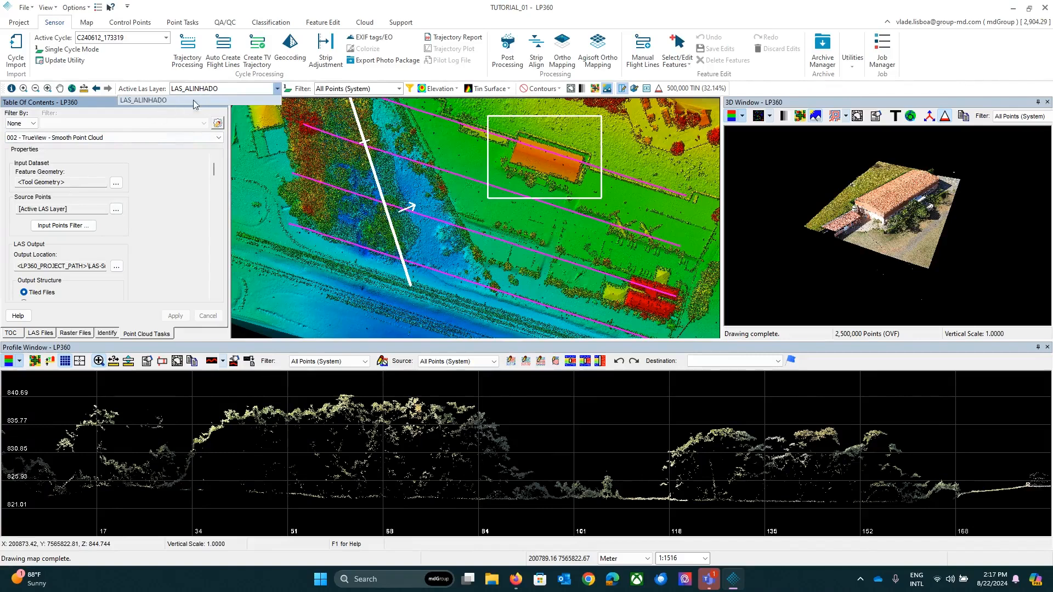
click(193, 101)
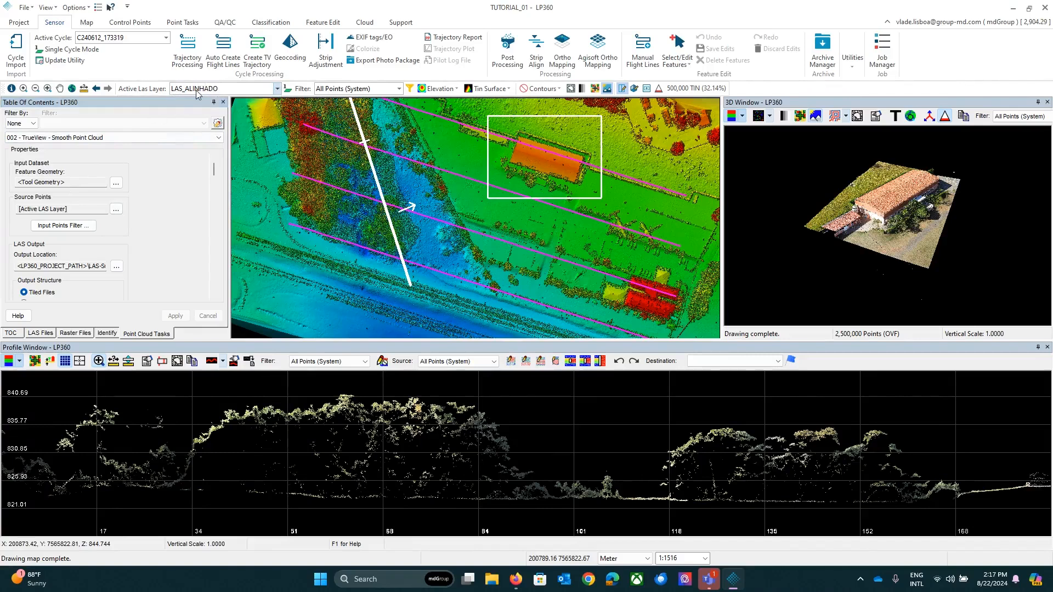
click(269, 89)
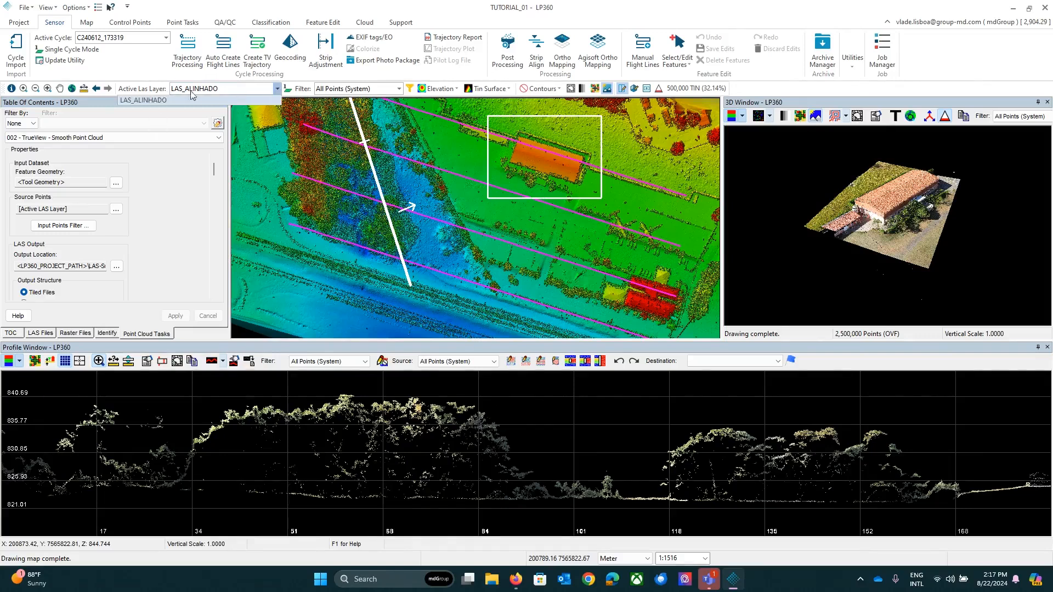
click(219, 91)
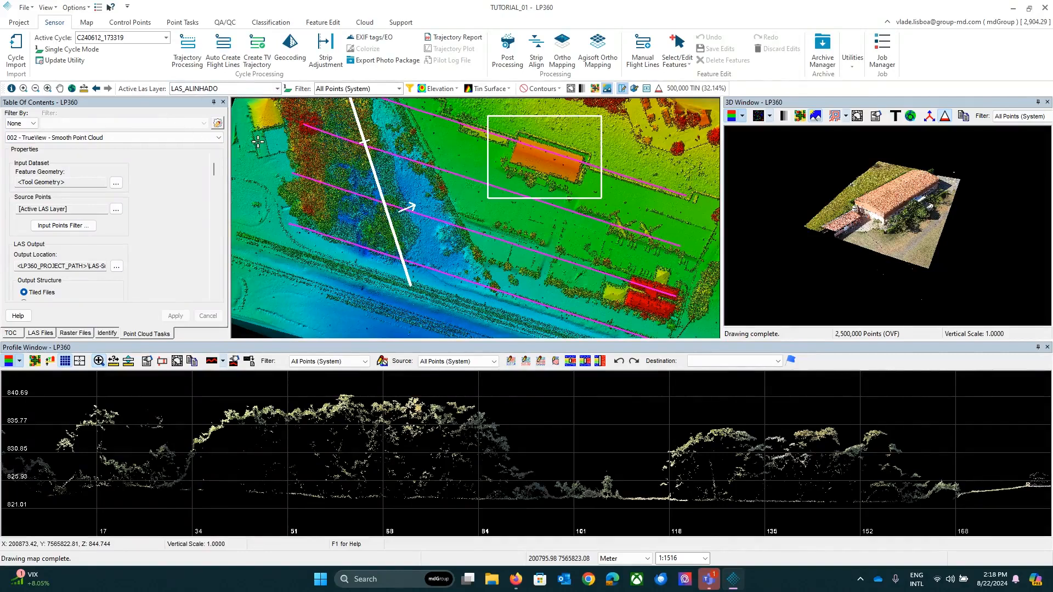
Select the 001 - TrueView - Planar Statistics task and display the tools for running point tasks.
click(147, 135)
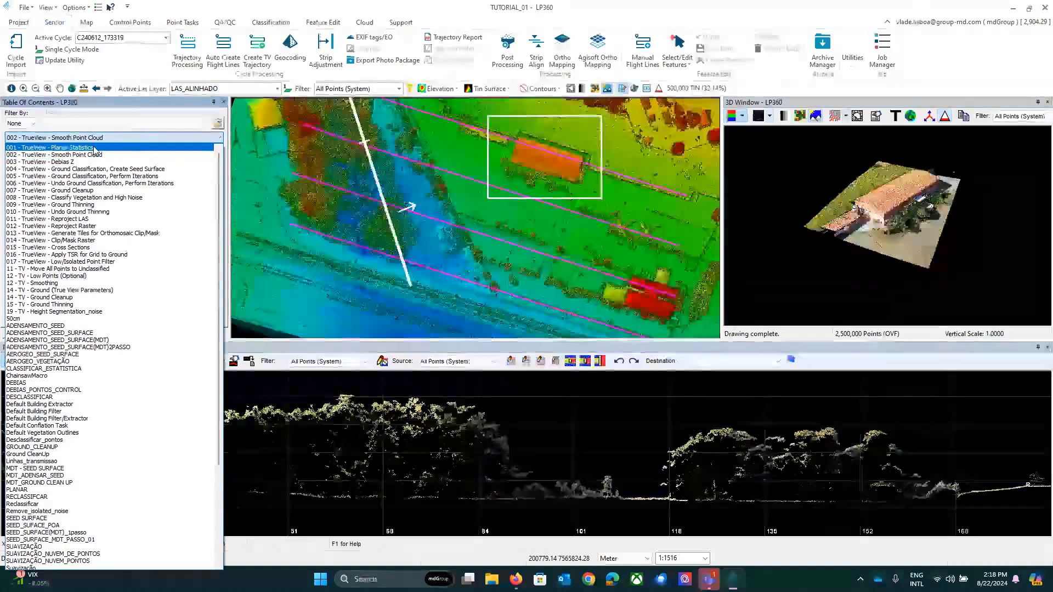
click(94, 148)
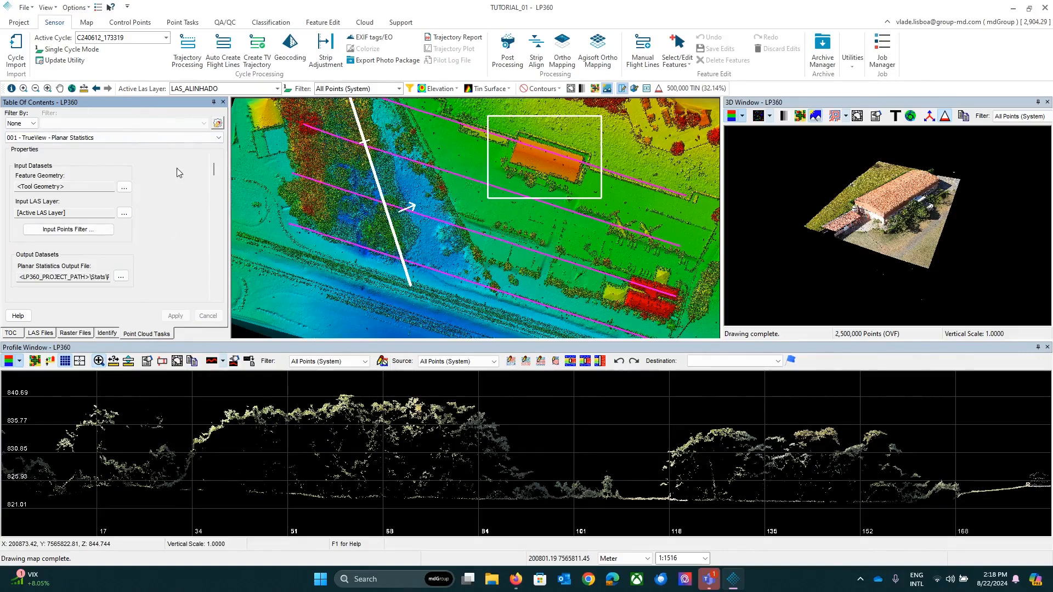
click(271, 22)
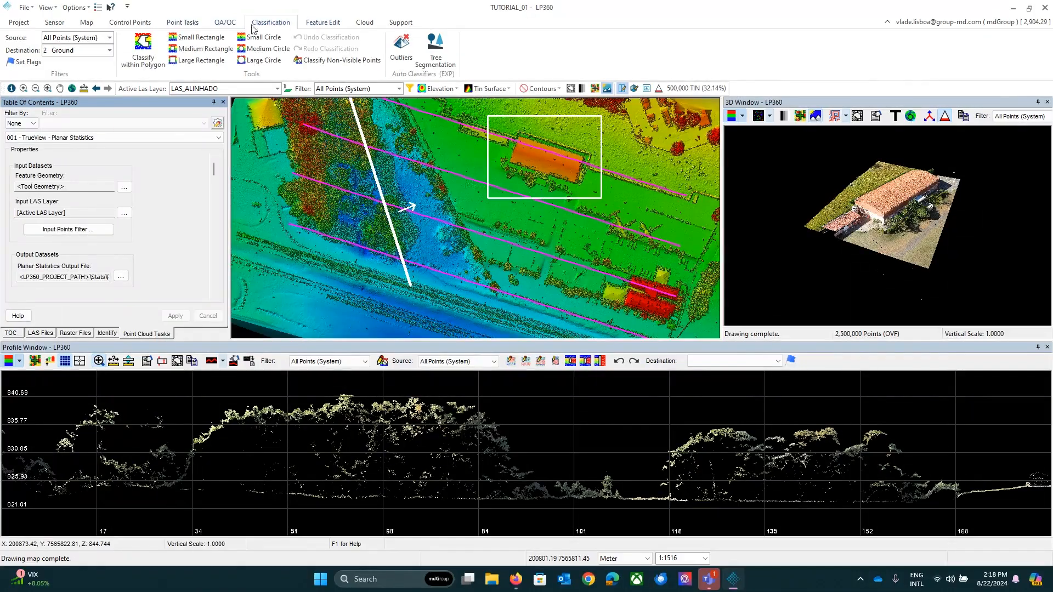
click(178, 23)
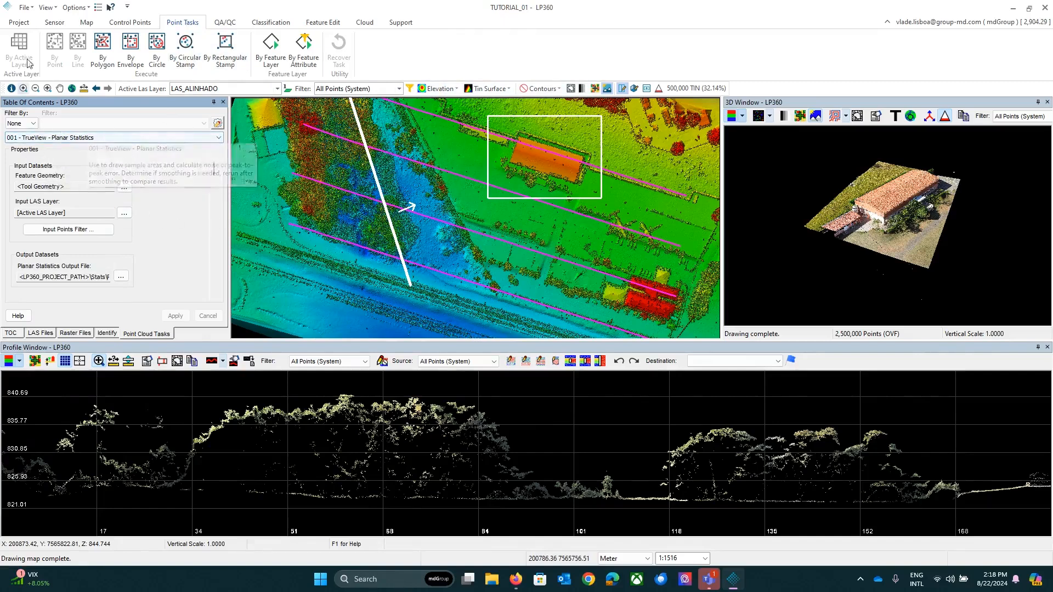
Switch to 002 - TrueView - Smooth Point Cloud to compare its execution options, and return to 001 - TrueView - Planar Statistics.
click(85, 137)
click(87, 155)
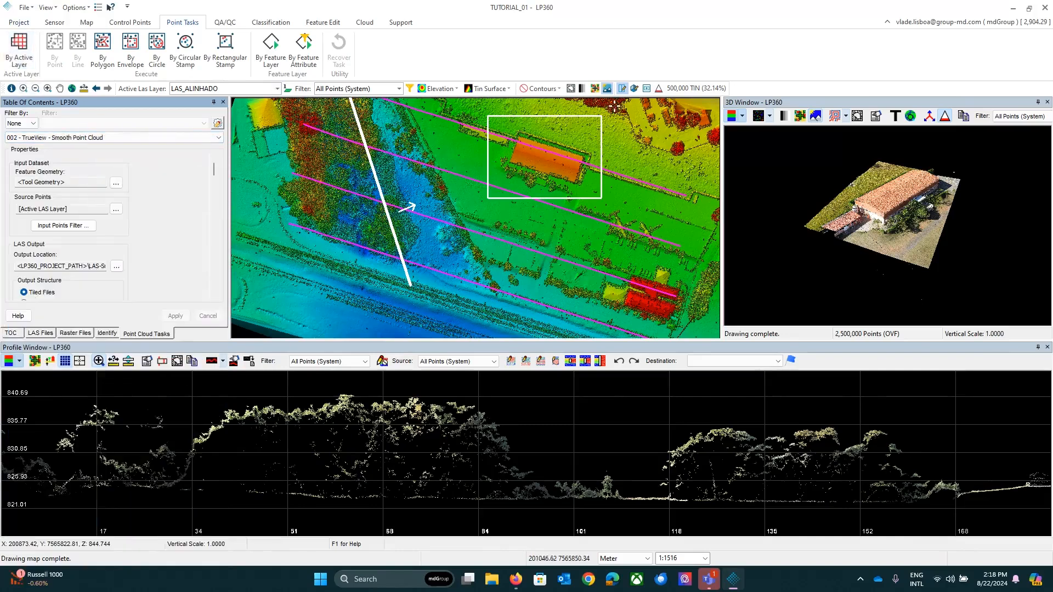
scroll(644, 214, down, 2)
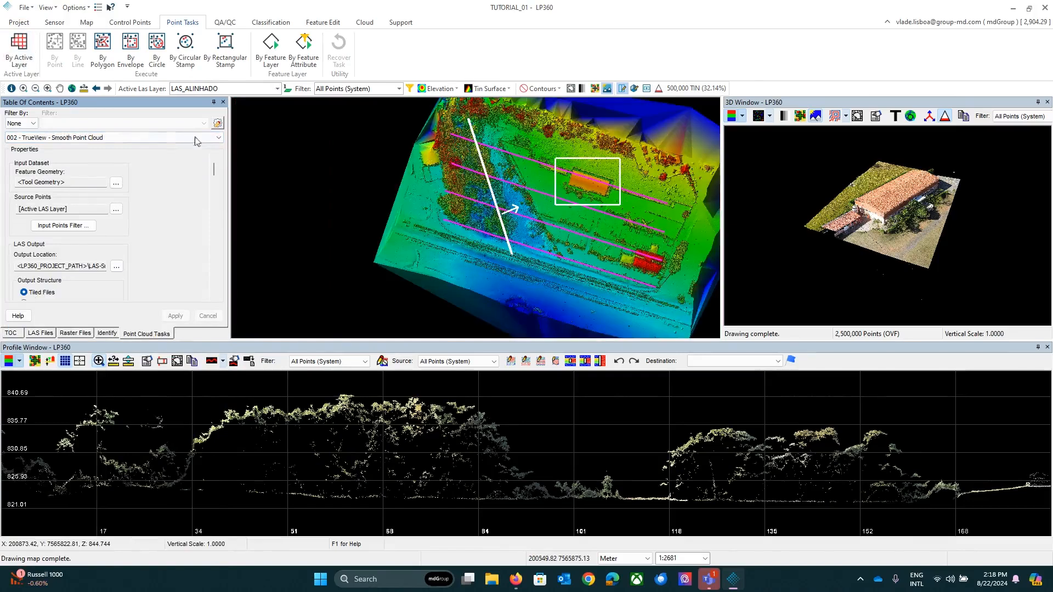
click(98, 138)
scroll(89, 149, up, 2)
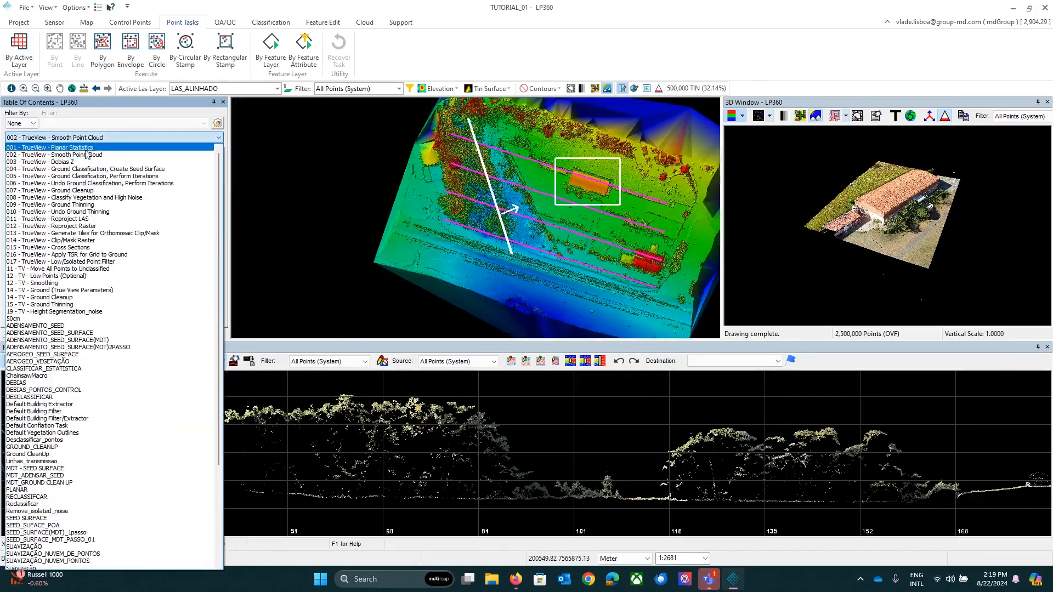
click(88, 148)
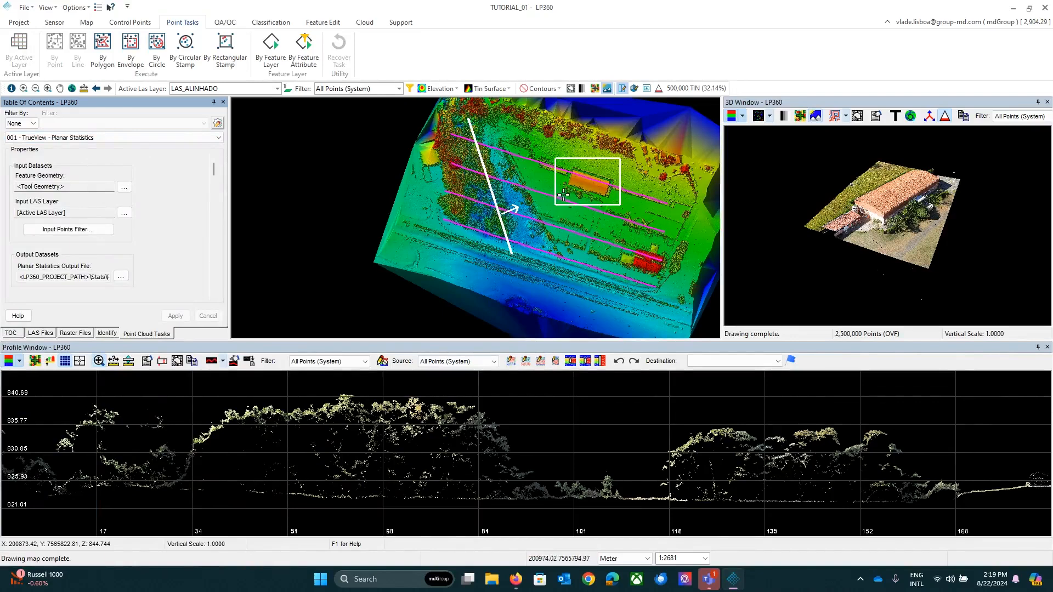
Colour the map's point cloud by RGB and examine the tiled-roof building and the ground around it.
scroll(600, 197, up, 3)
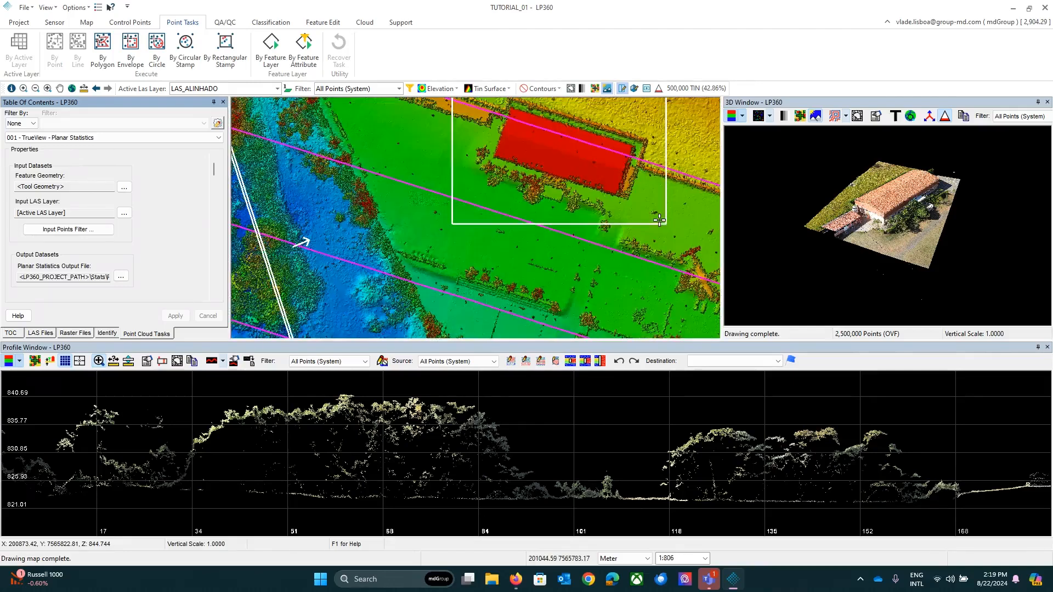
scroll(430, 157, up, 3)
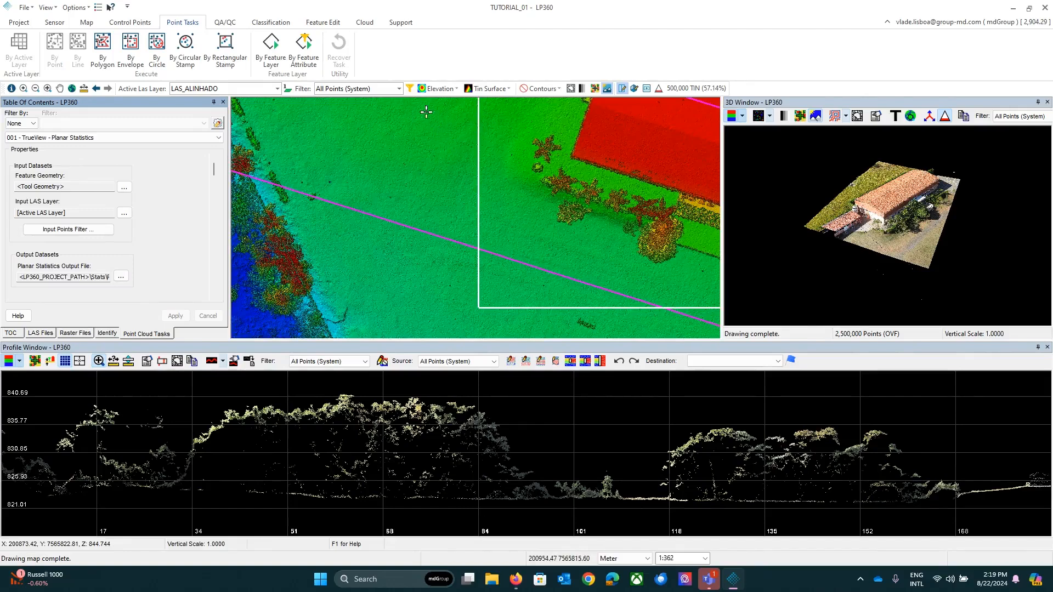
click(438, 88)
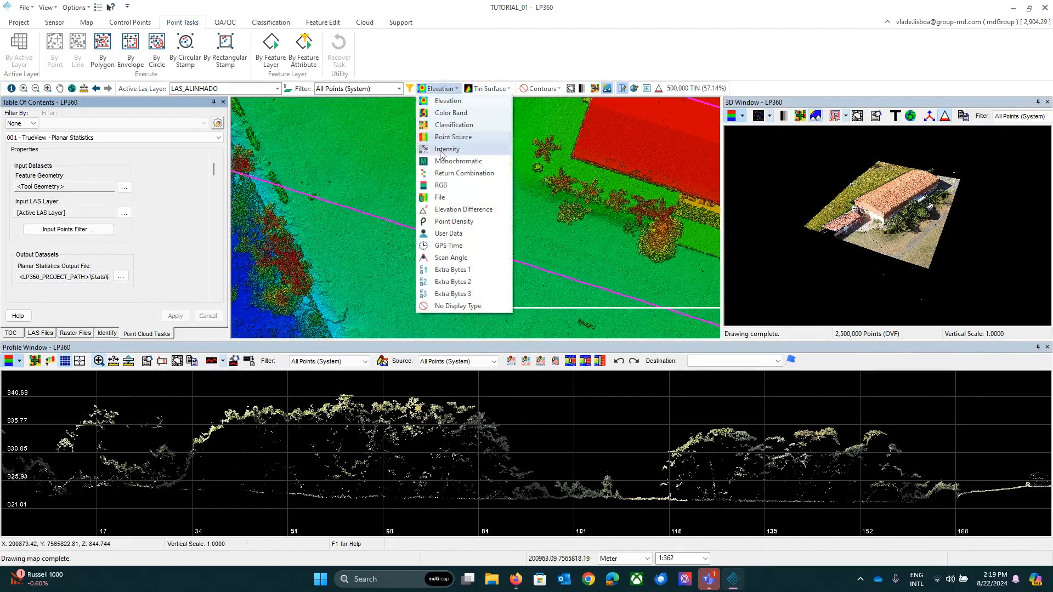
click(442, 186)
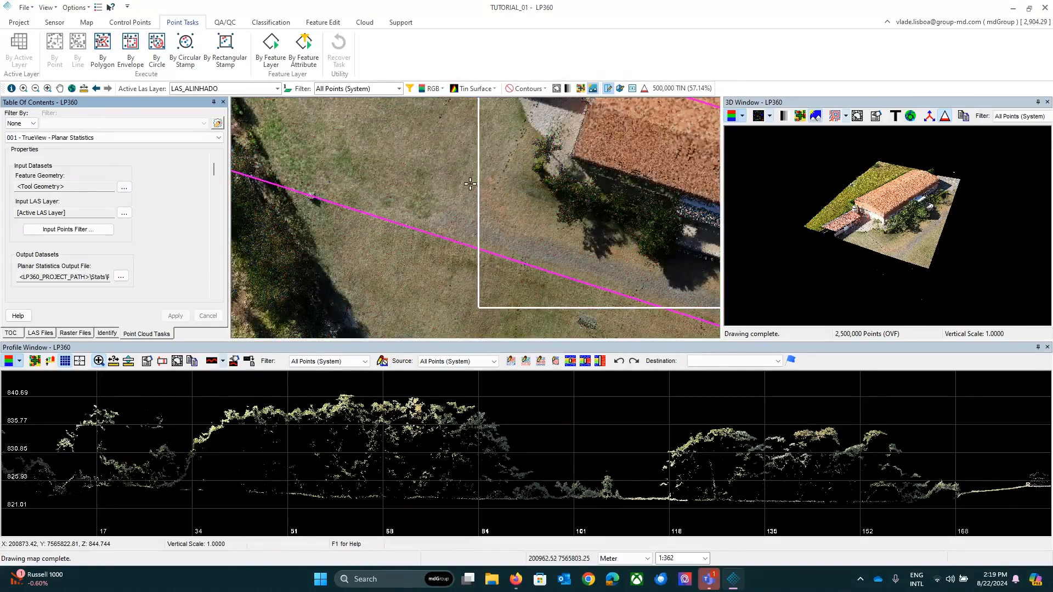
scroll(499, 216, down, 1)
scroll(499, 216, down, 1)
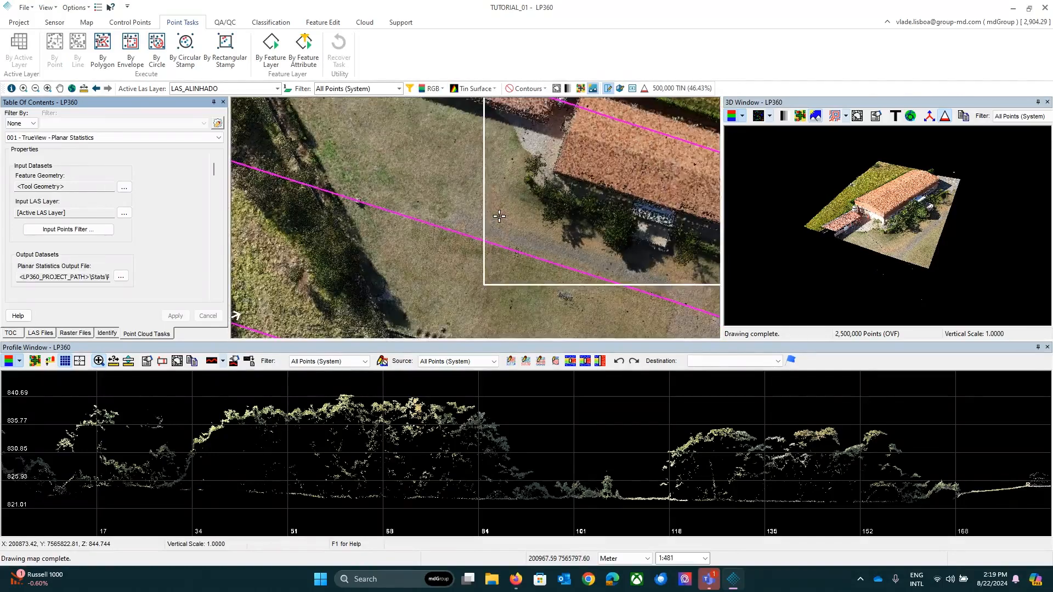
scroll(553, 236, down, 1)
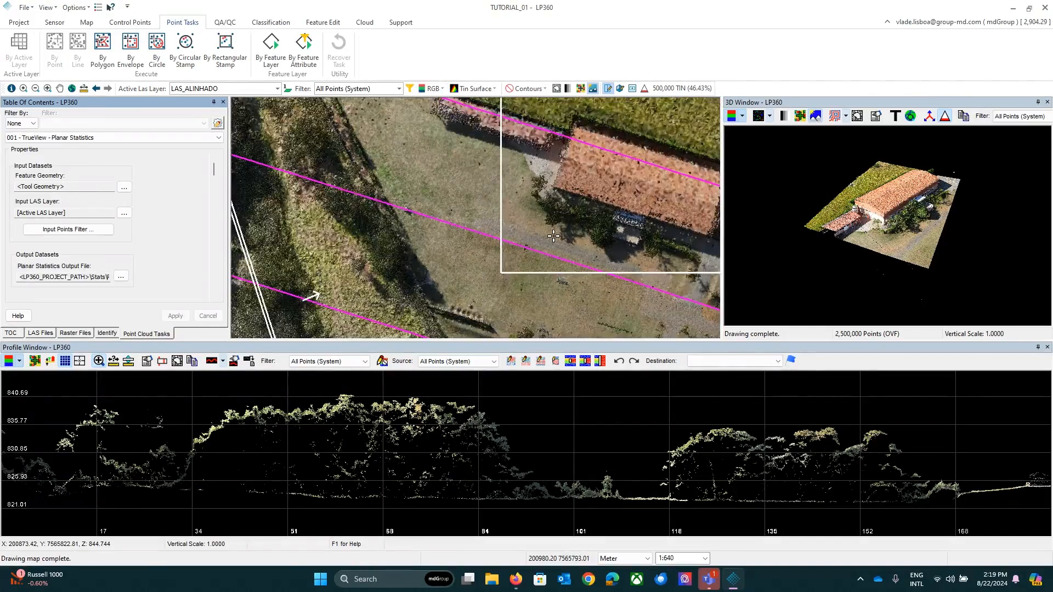
scroll(553, 235, down, 1)
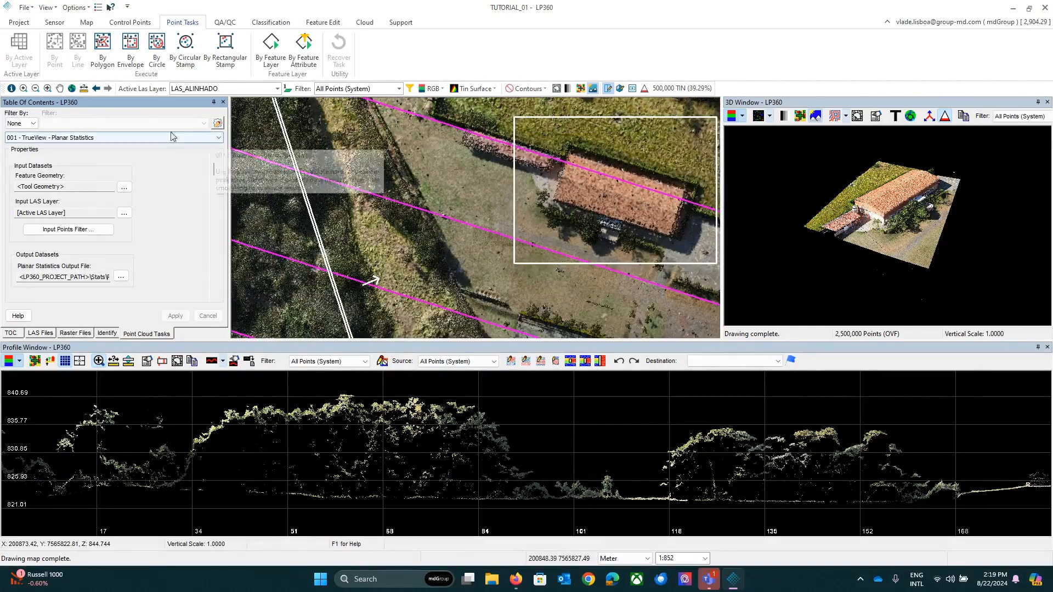
Display the Image Explorer and examine the drone photos for a point on the paved parking lot beside the tiled-roof building.
click(60, 88)
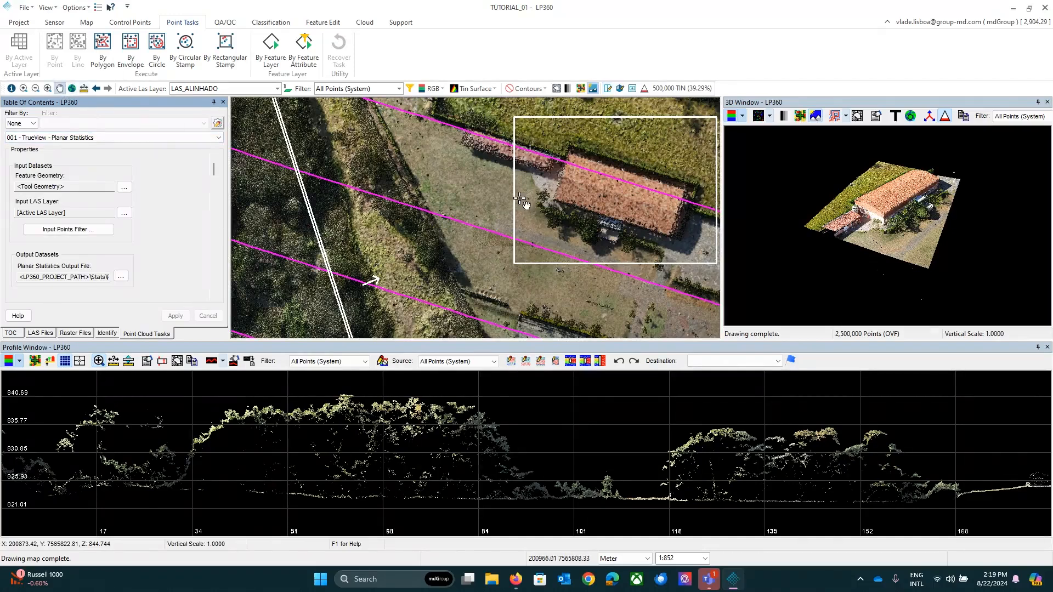
drag(603, 209, 512, 202)
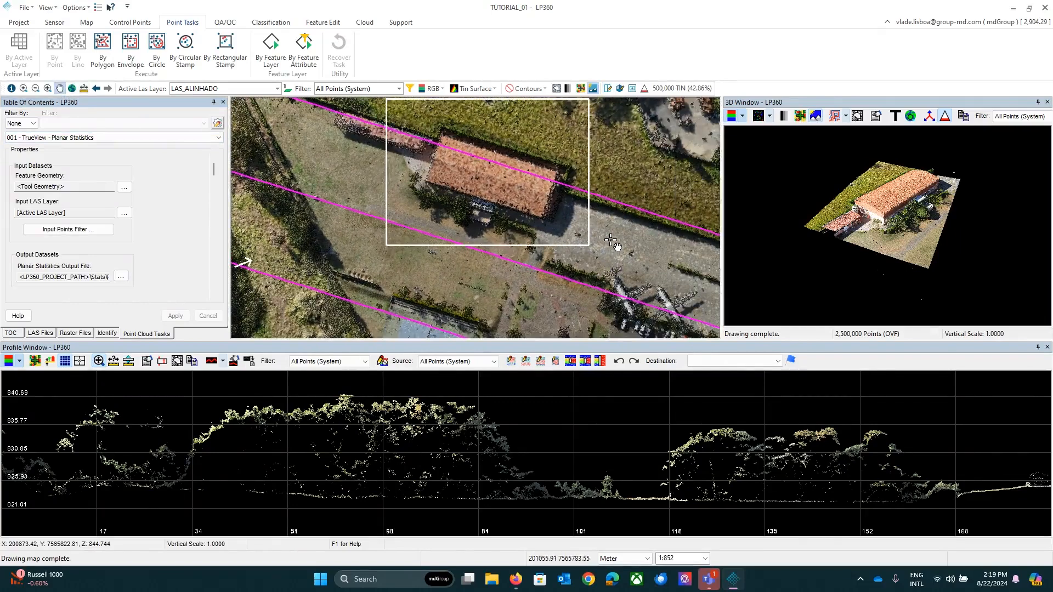
click(18, 22)
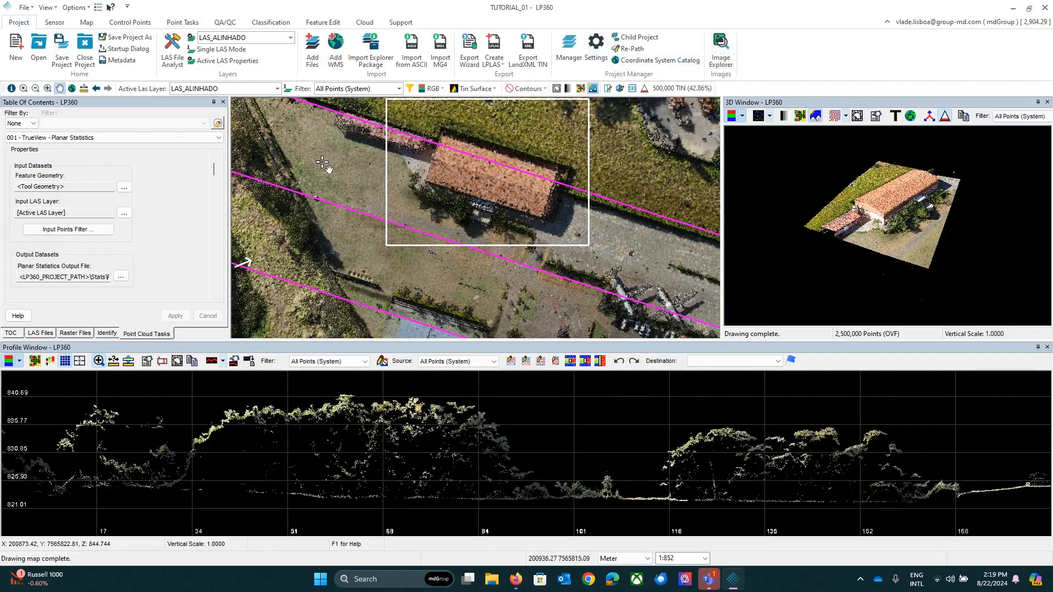
click(720, 50)
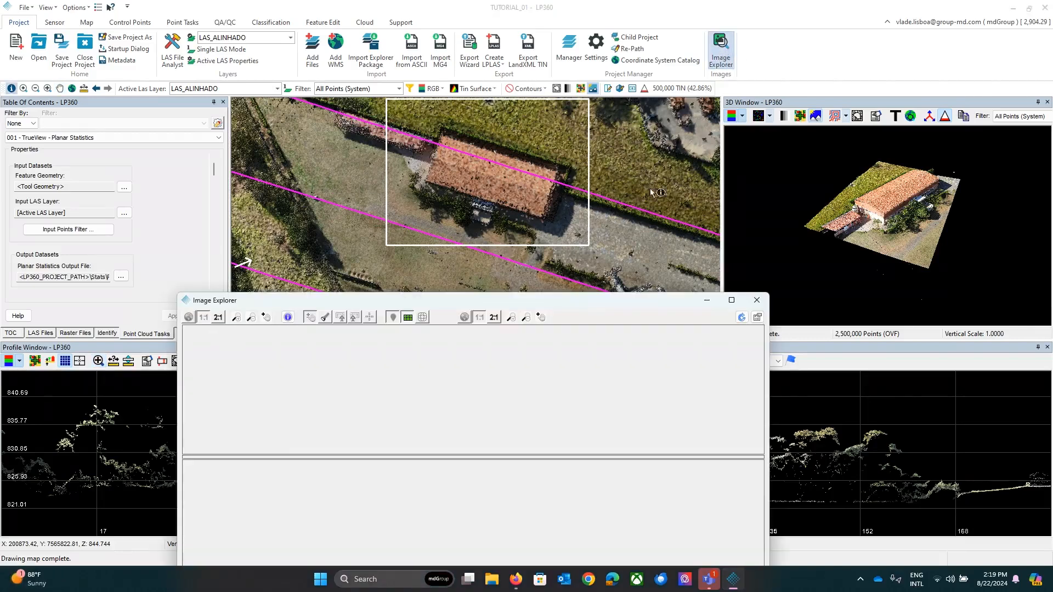
click(611, 235)
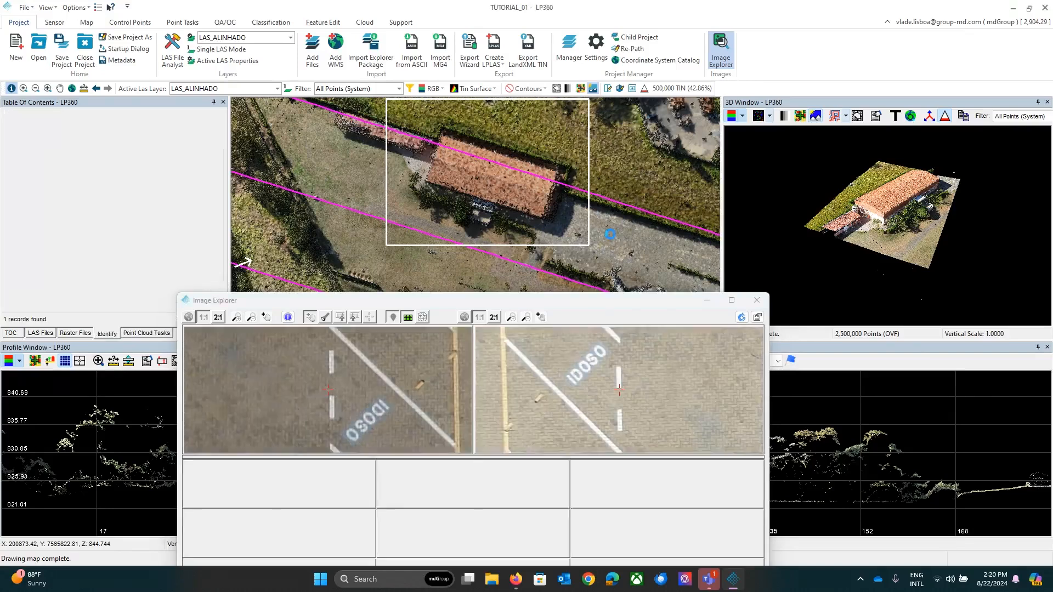
scroll(287, 382, down, 4)
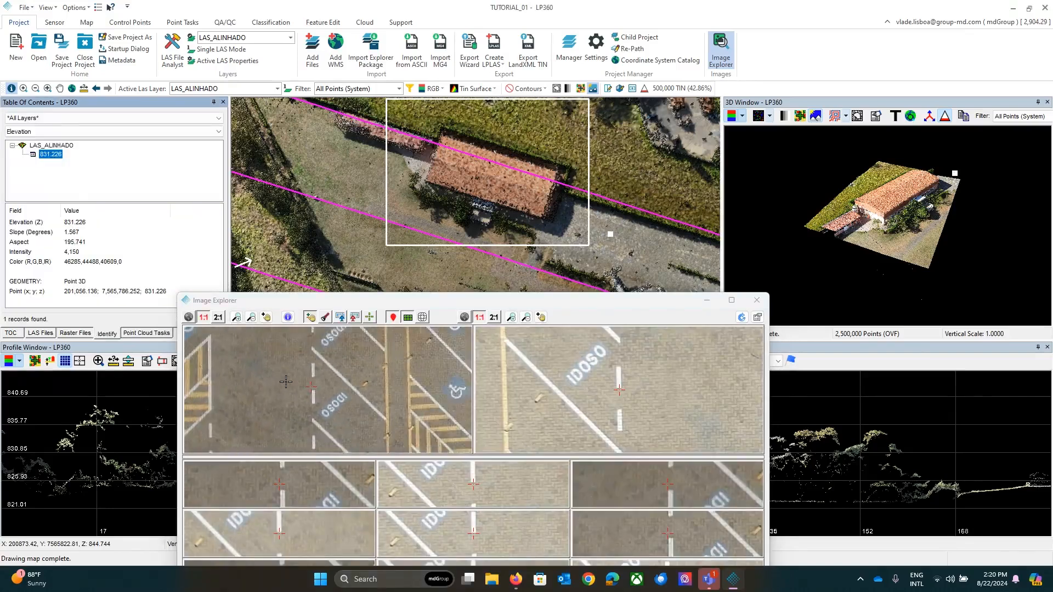
middle_drag(347, 379, 280, 397)
scroll(711, 379, down, 3)
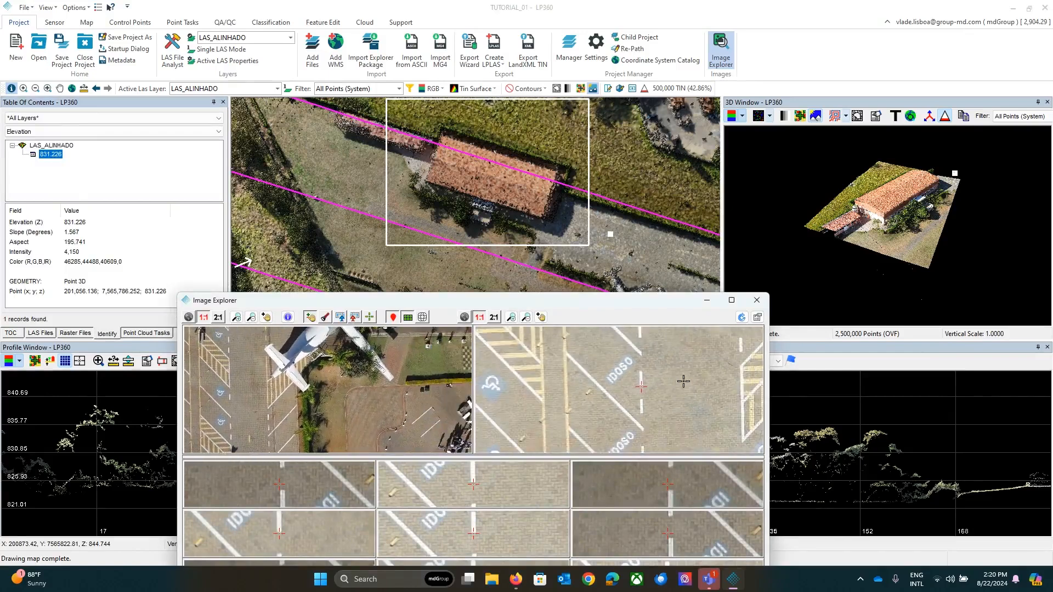
scroll(620, 375, up, 5)
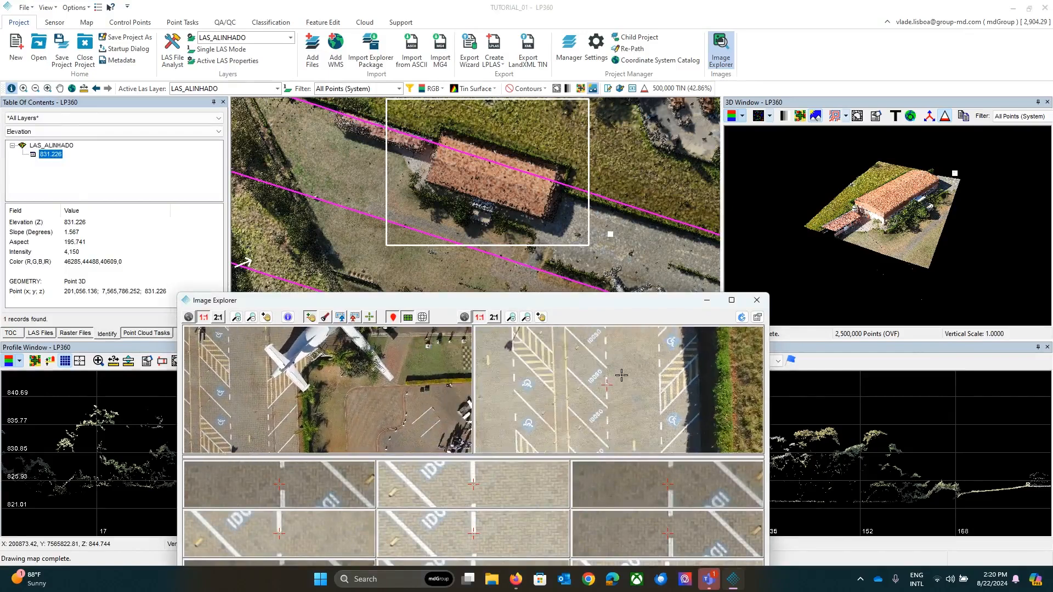
scroll(614, 374, down, 4)
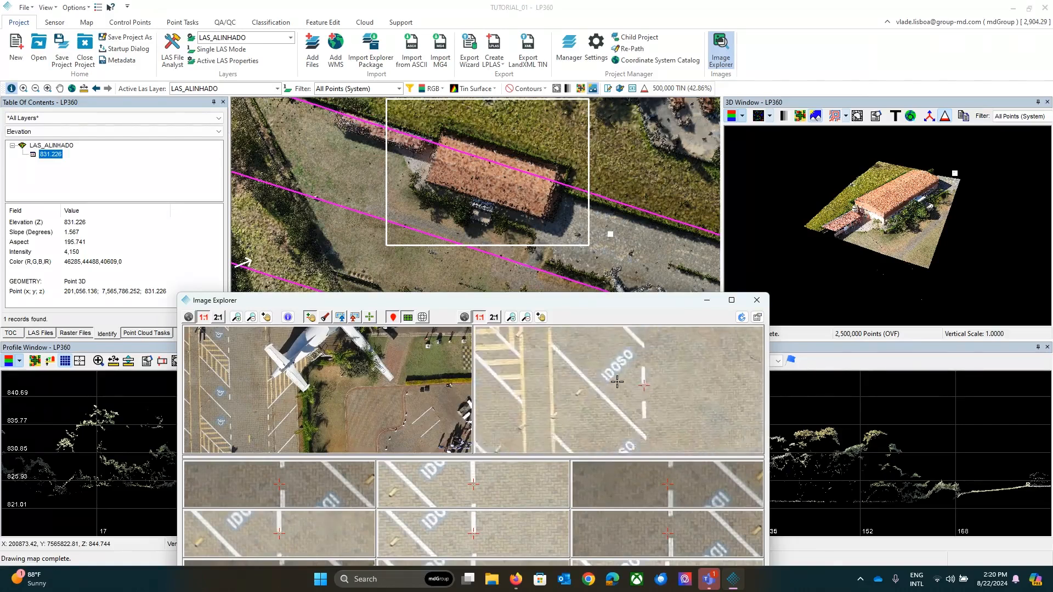
mouse_move(635, 381)
middle_down()
mouse_move(606, 378)
mouse_move(648, 365)
middle_up()
Examine the drone photos for a point on the grassy ground beside the tiled-roof building and close the Image Explorer.
click(369, 168)
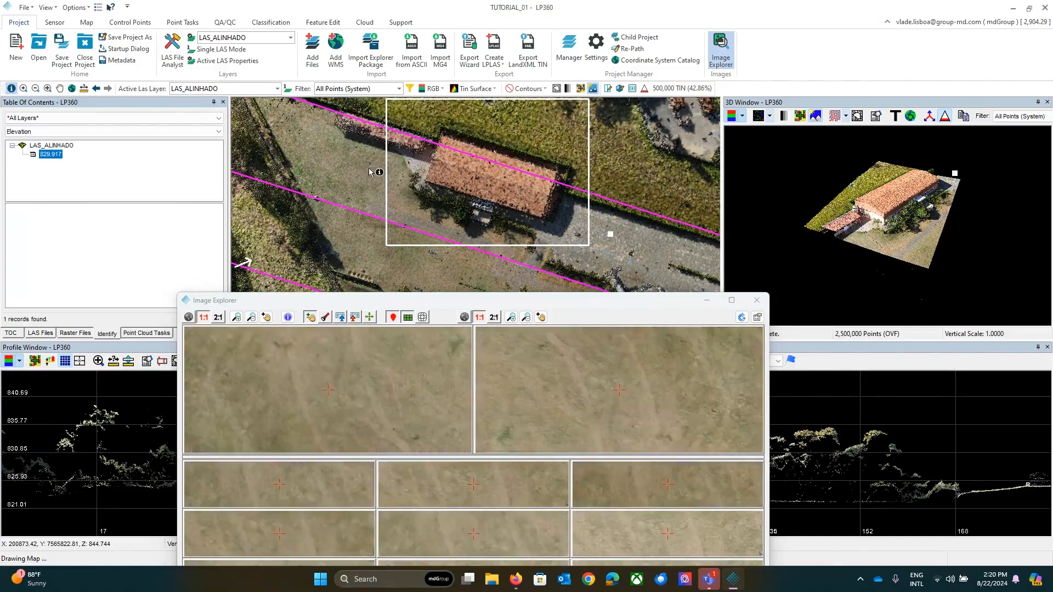
scroll(367, 394, down, 5)
mouse_move(368, 393)
middle_down()
mouse_move(378, 388)
mouse_move(354, 385)
middle_up()
scroll(369, 383, down, 1)
scroll(369, 383, down, 1)
scroll(617, 389, down, 3)
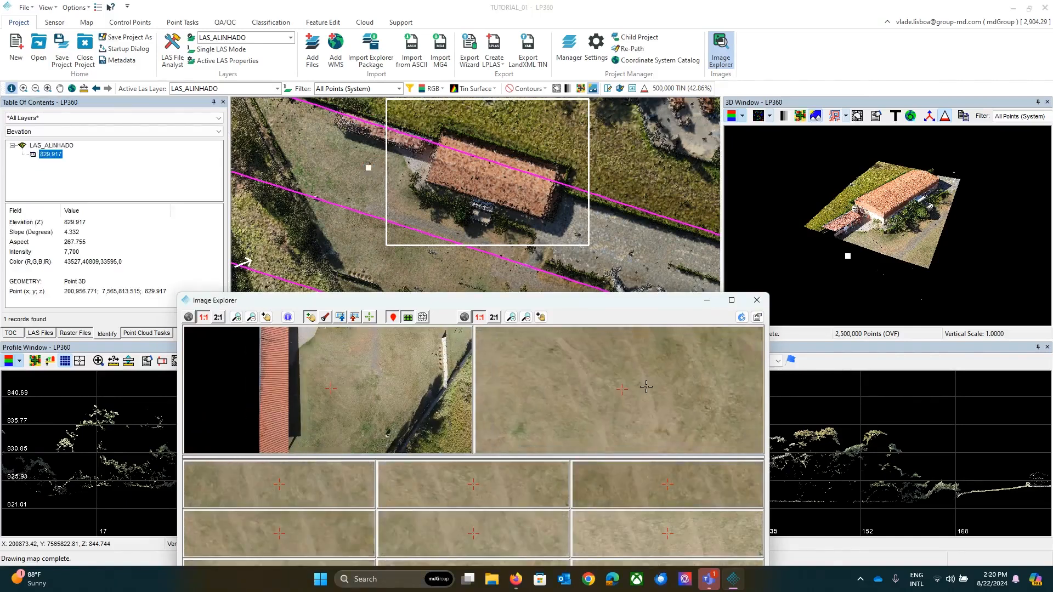
middle_drag(617, 393, 630, 363)
middle_drag(361, 396, 268, 413)
middle_drag(541, 369, 713, 384)
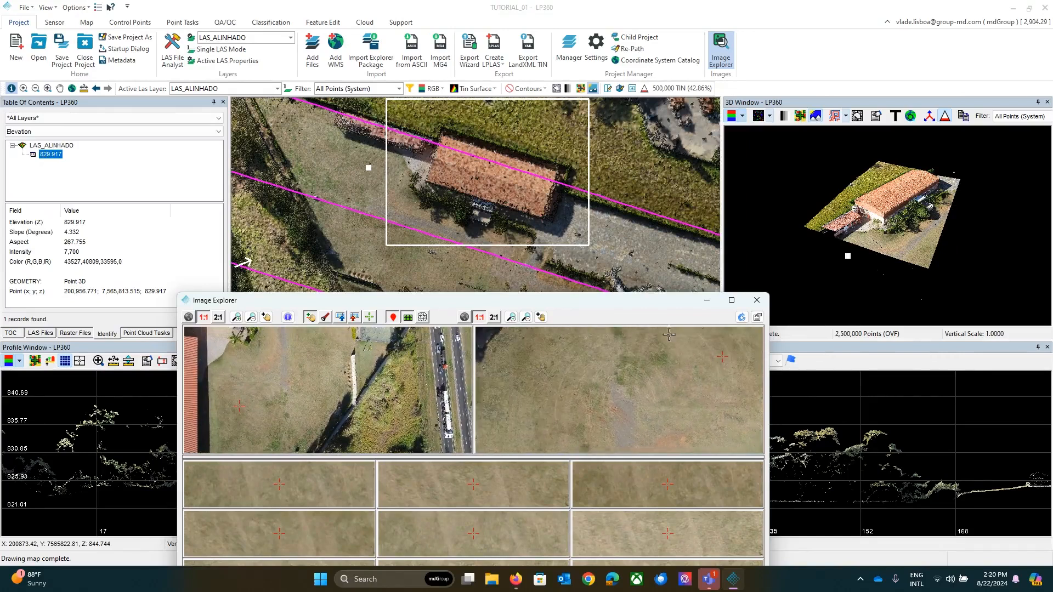
click(757, 300)
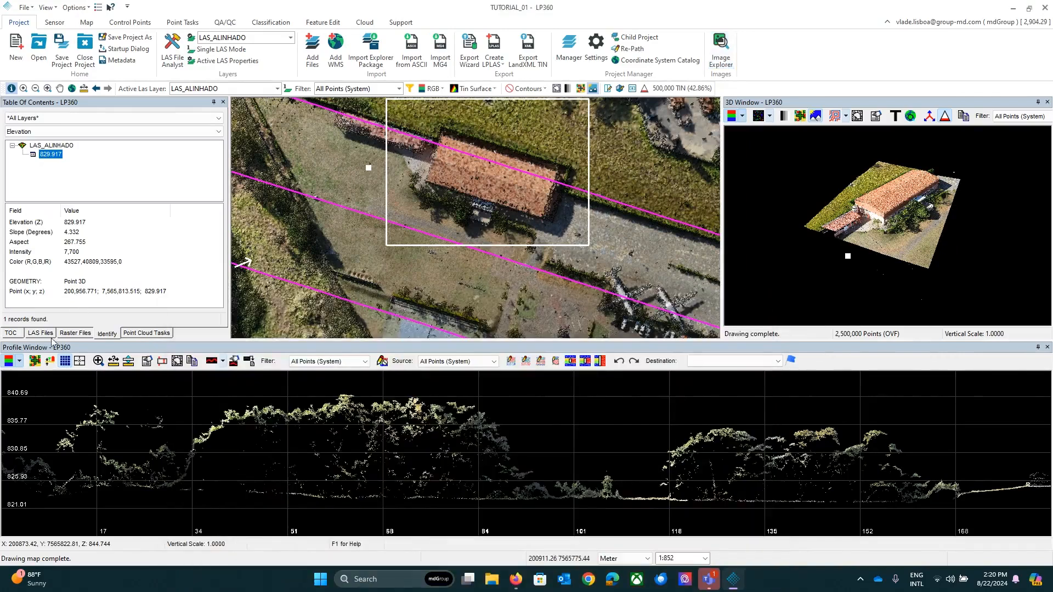
Run 001 - TrueView - Planar Statistics by envelope on a small rectangle of the paved parking lot beside the building.
click(144, 334)
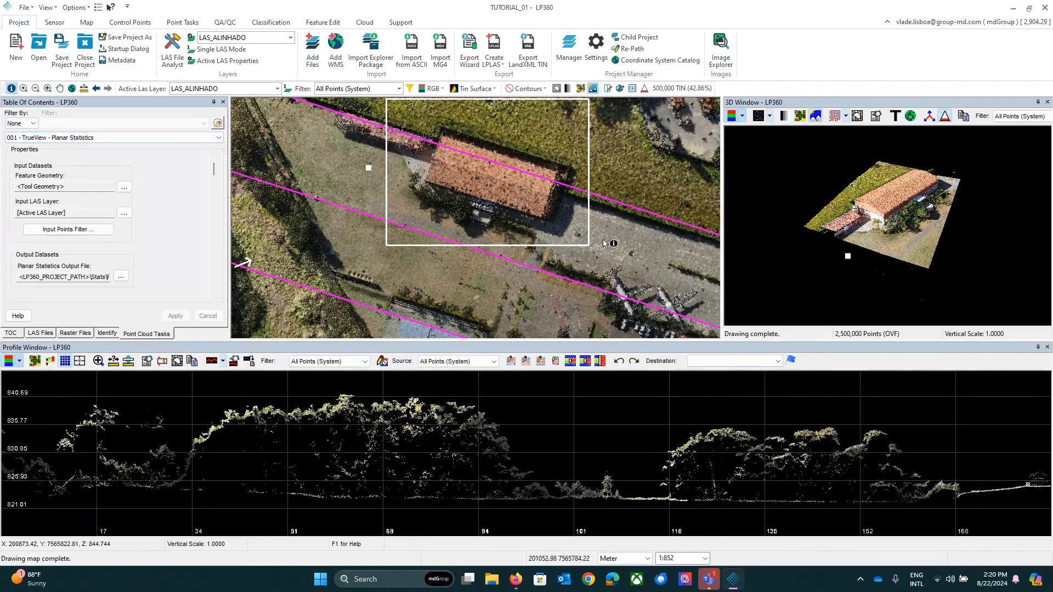
click(182, 22)
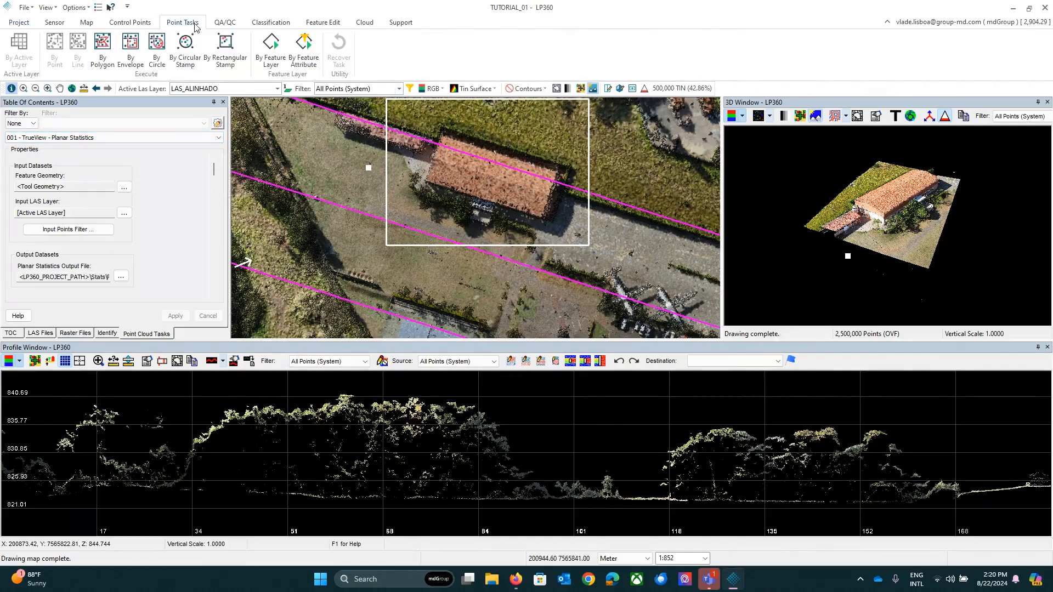
click(102, 52)
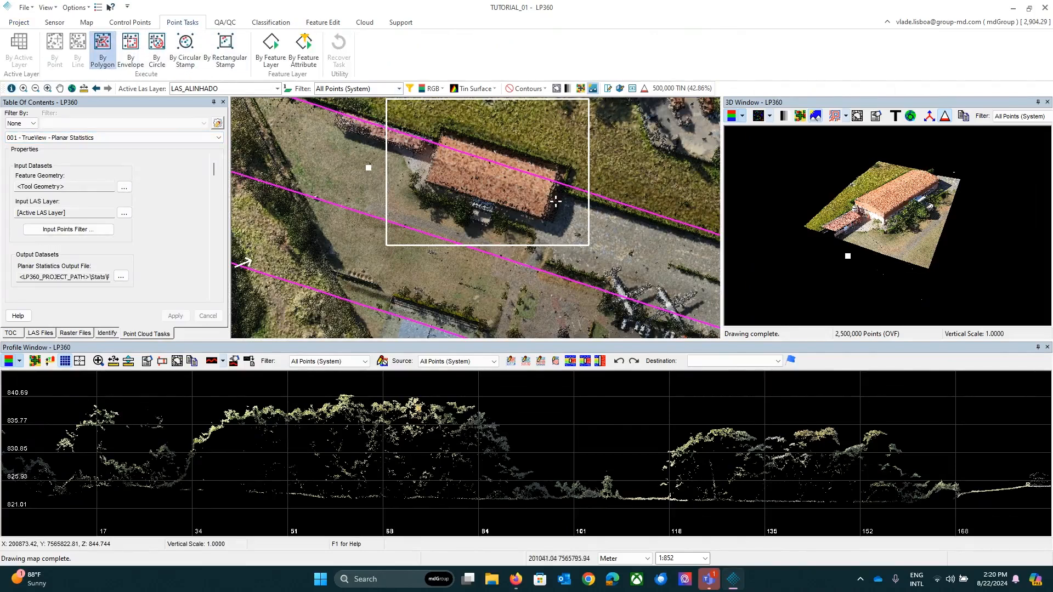
click(131, 52)
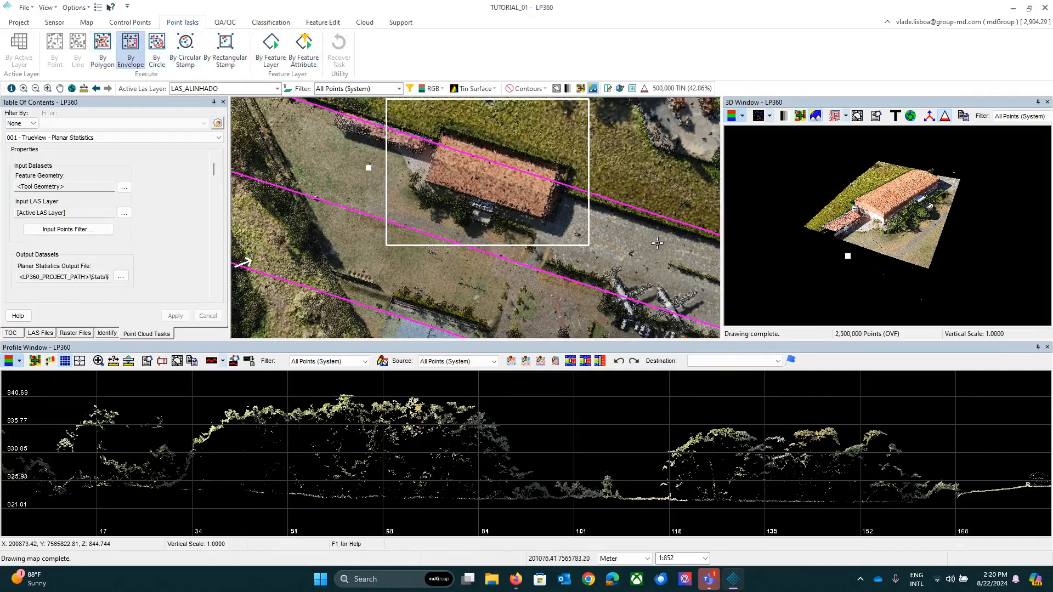
scroll(649, 241, up, 3)
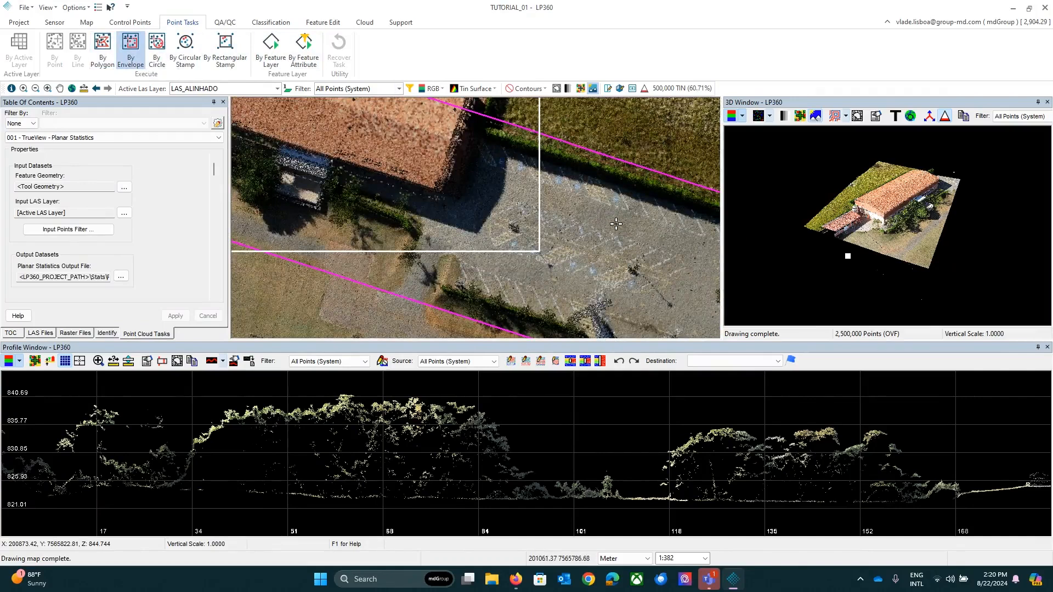
drag(597, 211, 612, 223)
Examine the PlanarStats layer's polygon statistics in the Feature Analyst, selecting its record, and close the table.
click(9, 333)
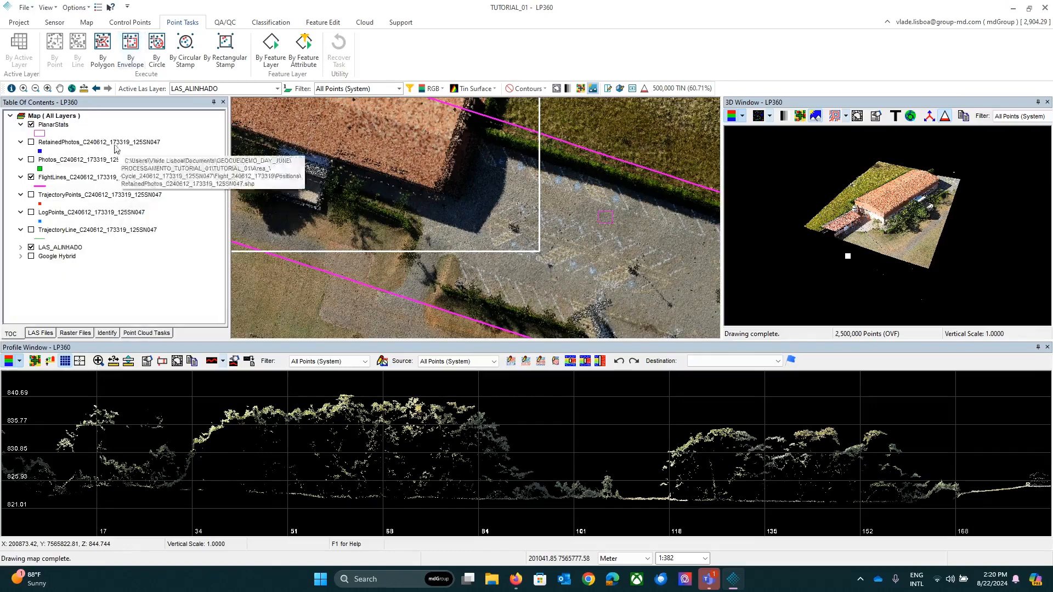
click(80, 125)
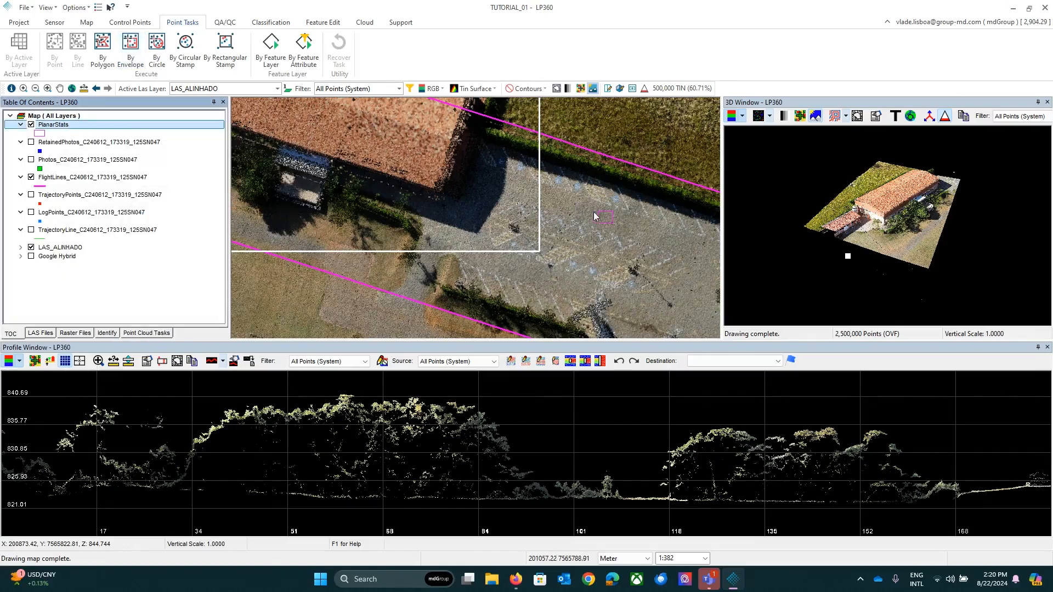
right_click(132, 127)
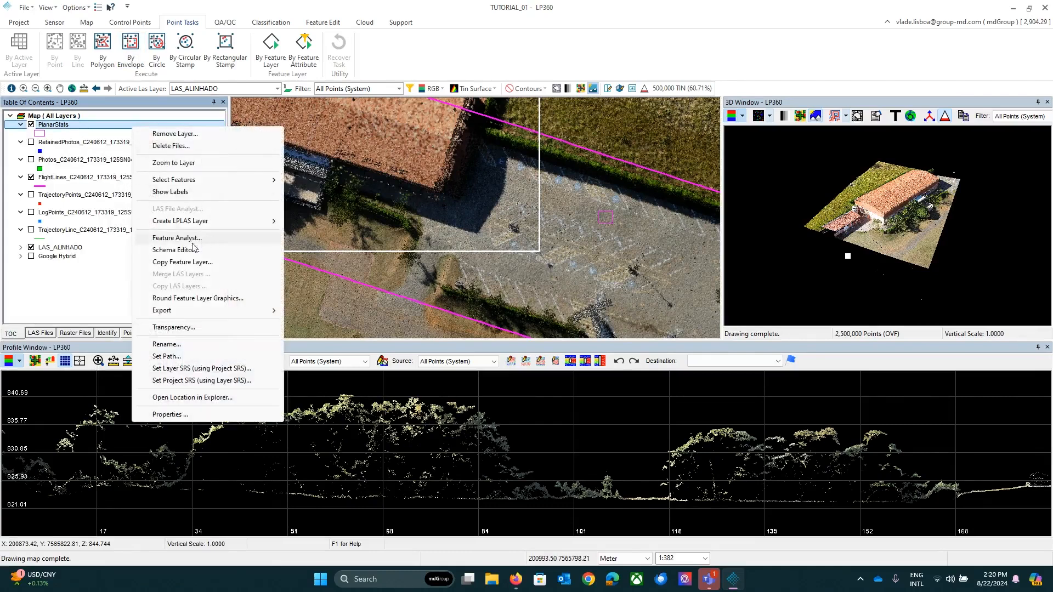
click(176, 238)
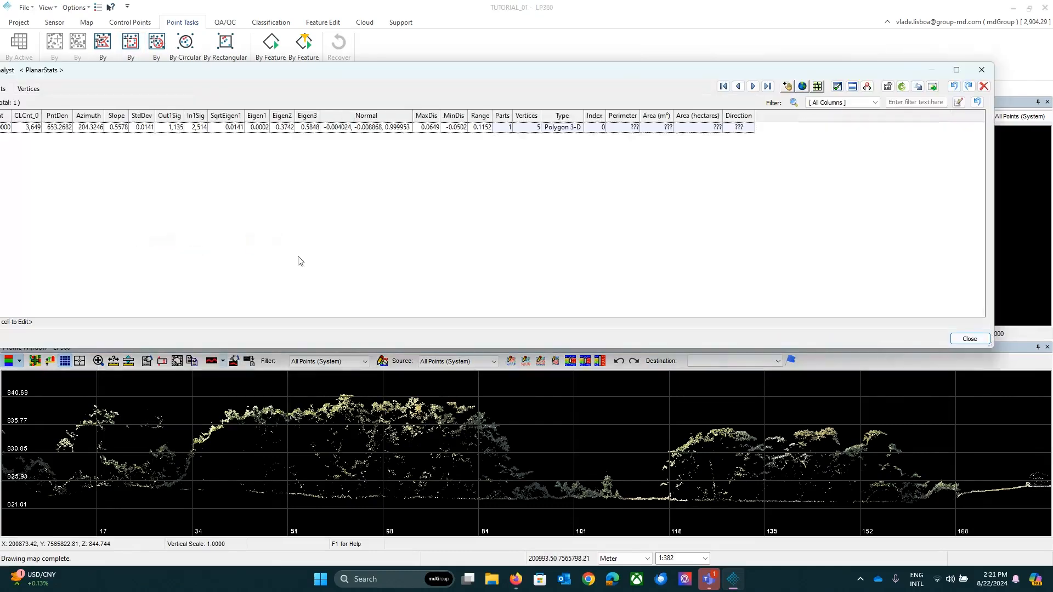
click(113, 128)
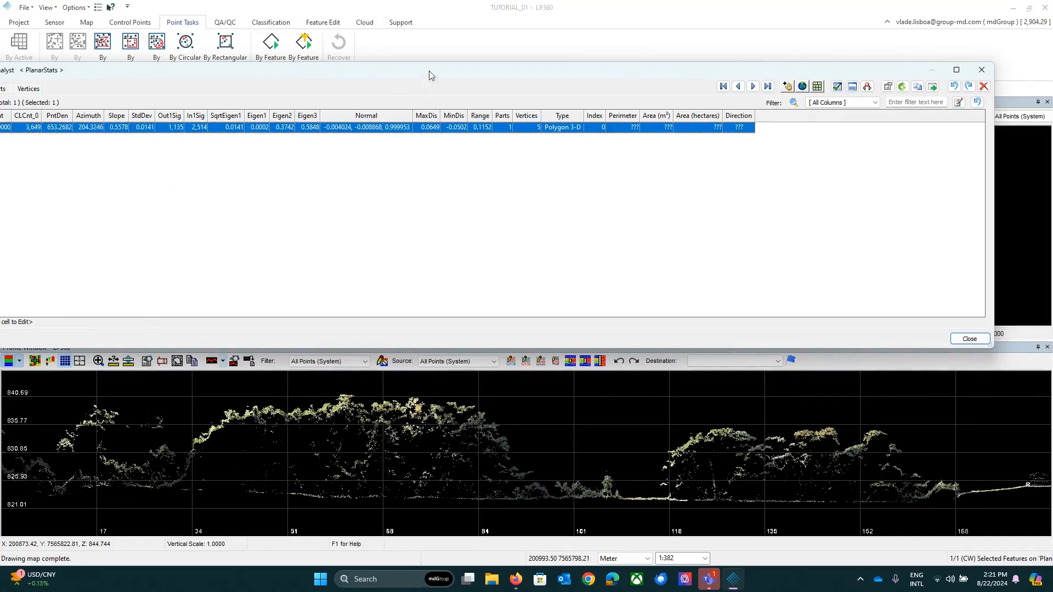
drag(460, 72, 546, 36)
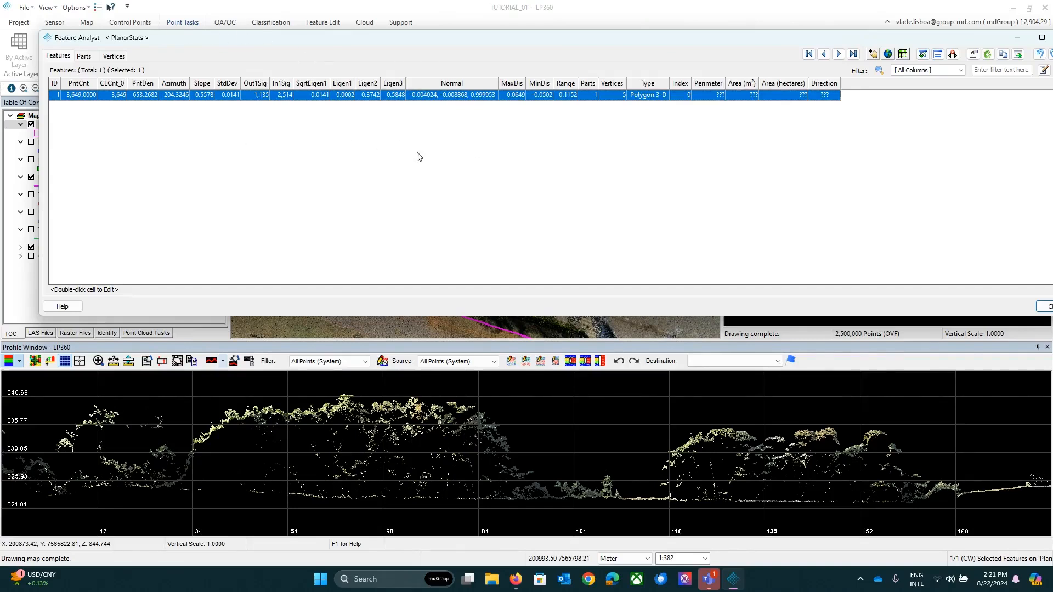
double_click(928, 37)
click(953, 42)
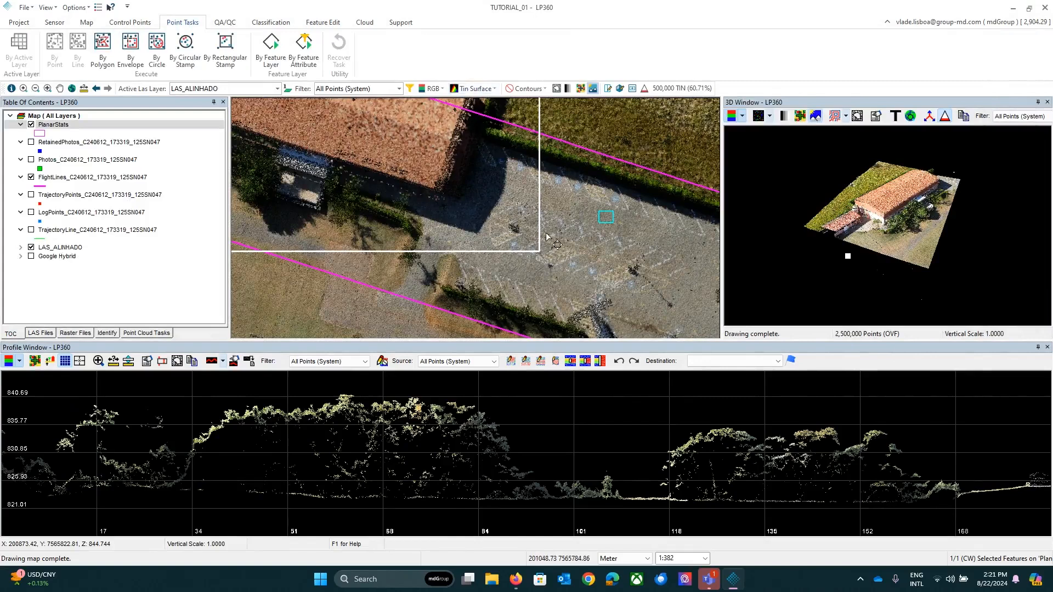
Make 002 - TrueView - Smooth Point Cloud the current task and colour the map's point cloud by Elevation.
click(148, 333)
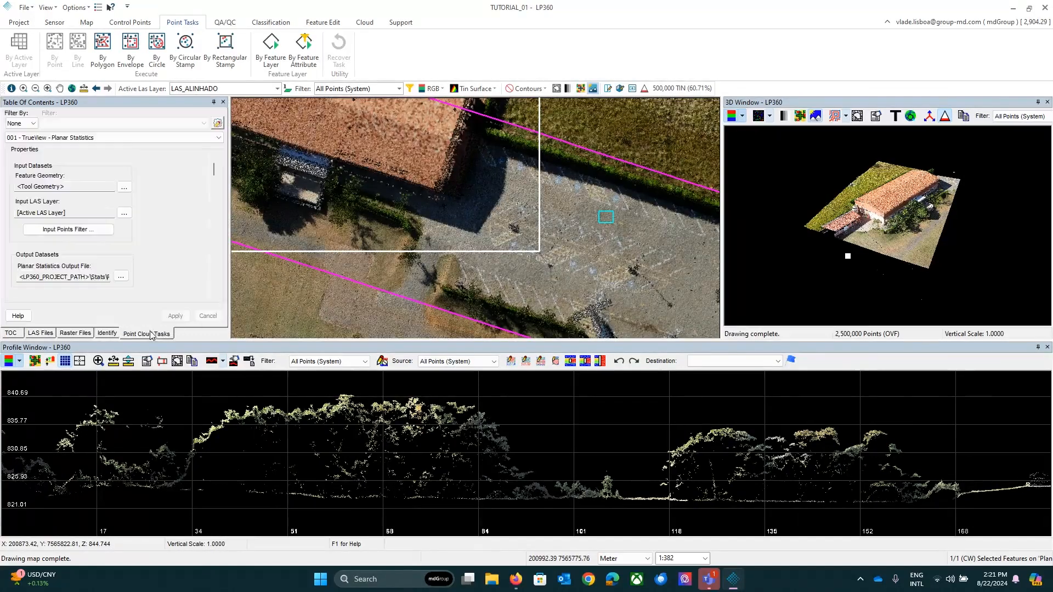
click(96, 138)
click(96, 155)
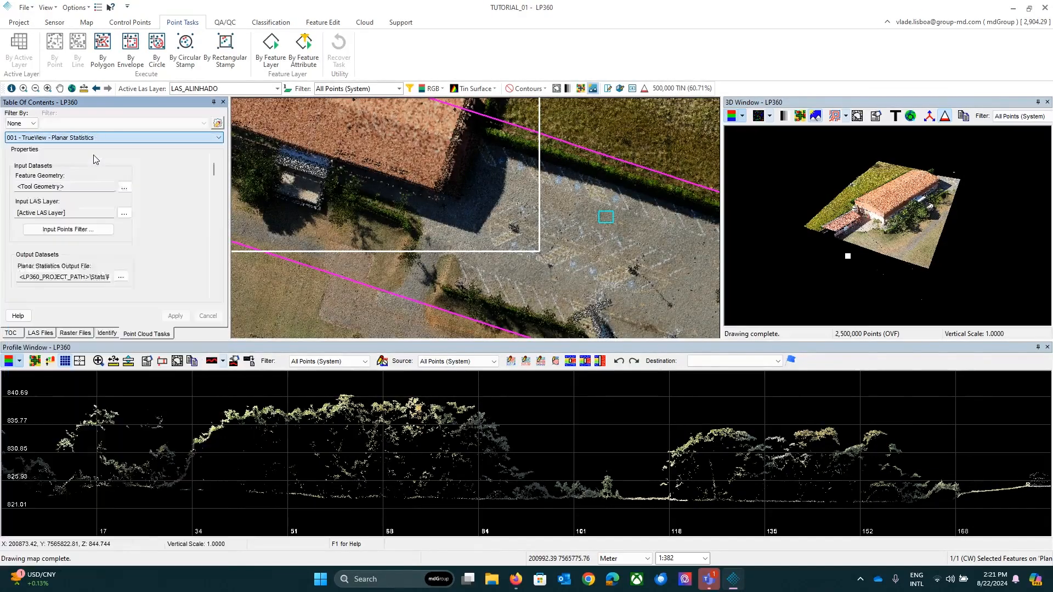
click(439, 88)
click(444, 99)
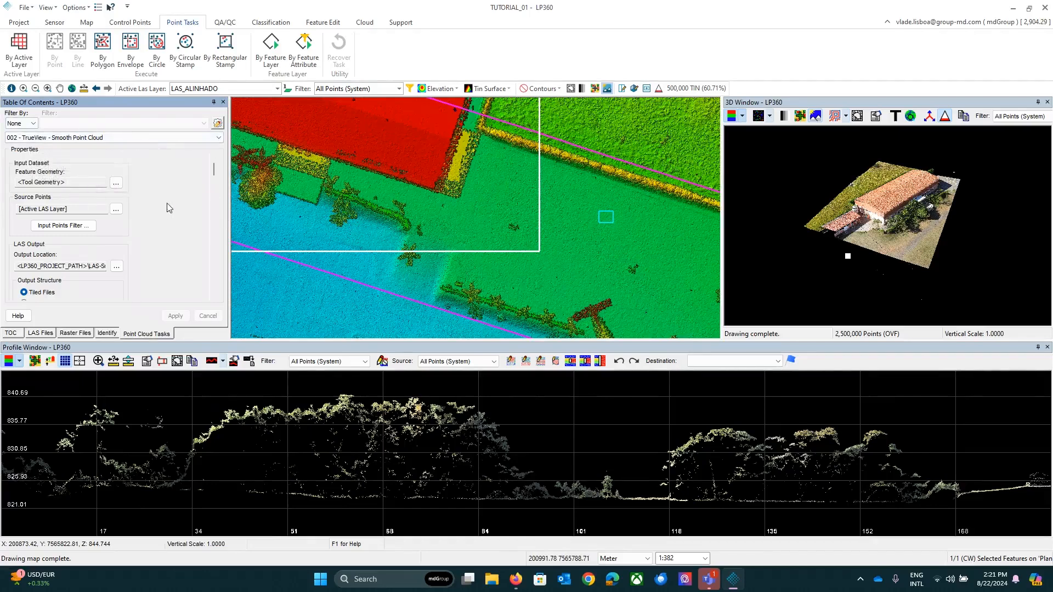
Check the smoothing task's LAS output location and its Smooth Output Folder entry in the I/O Manager.
click(46, 266)
drag(56, 267, 168, 273)
click(98, 267)
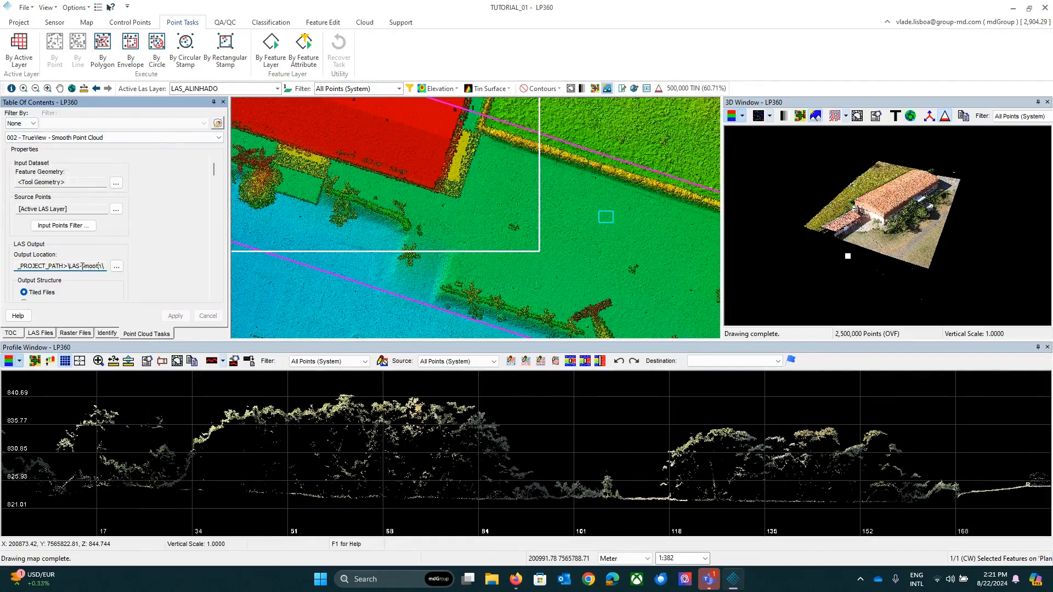
double_click(70, 267)
click(117, 267)
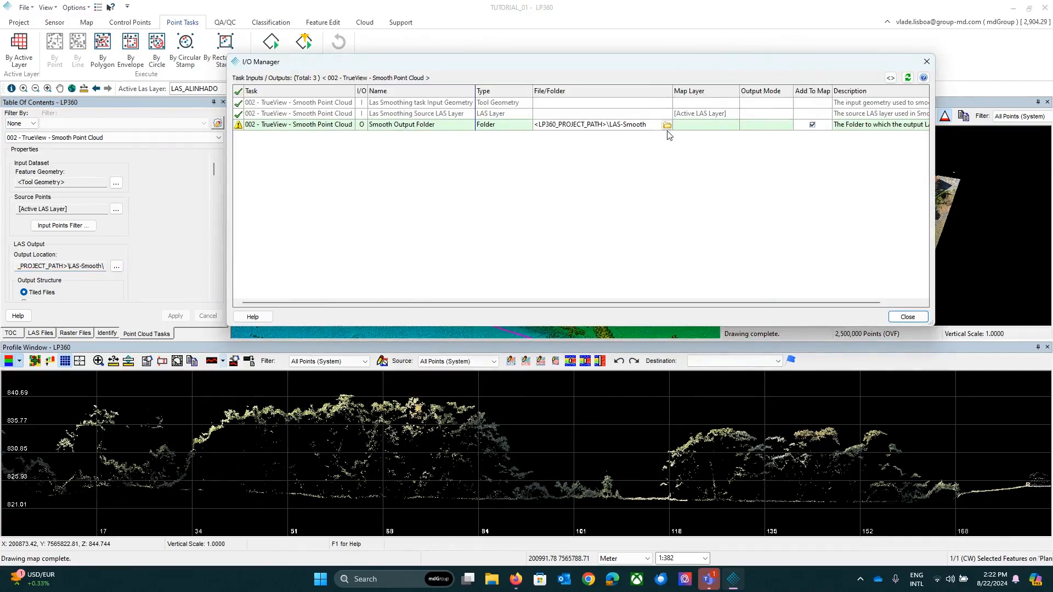
click(907, 317)
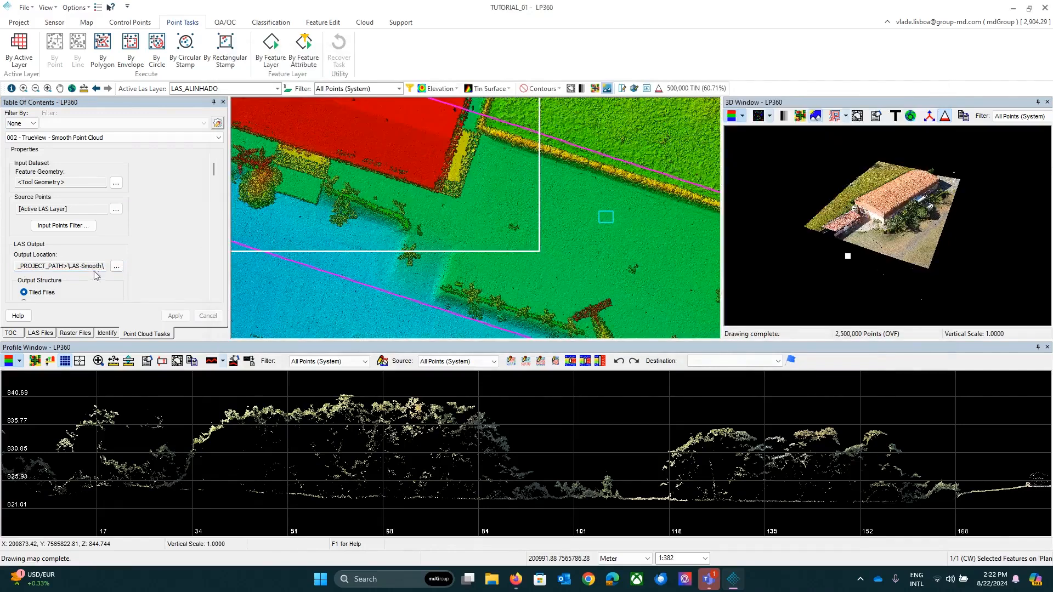
drag(52, 269, 3, 266)
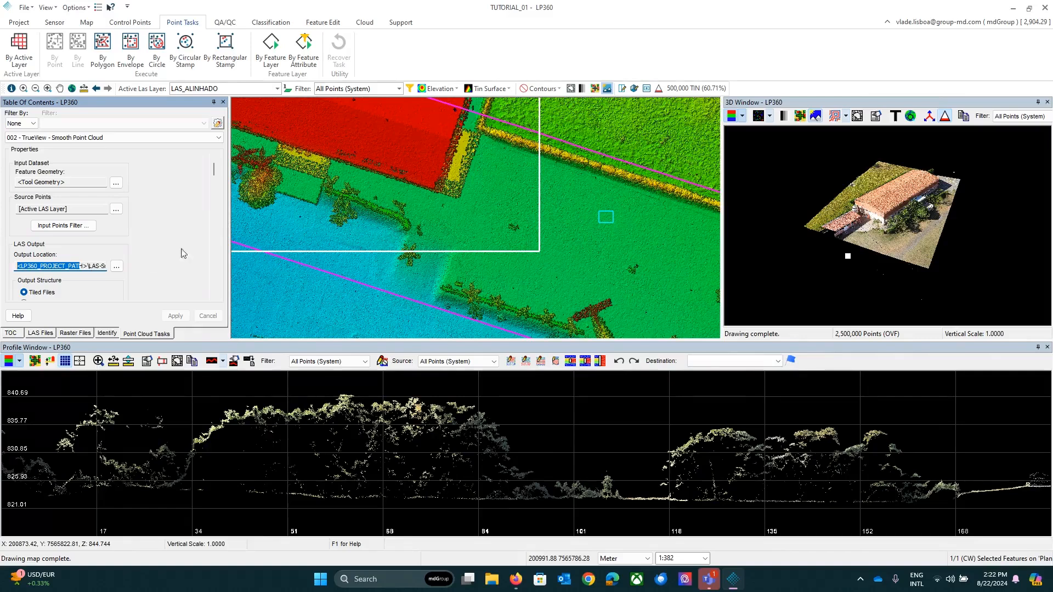
Execute the Smooth Point Cloud task on the entire active LAS_ALINHADO layer and dismiss the completion notice.
click(19, 47)
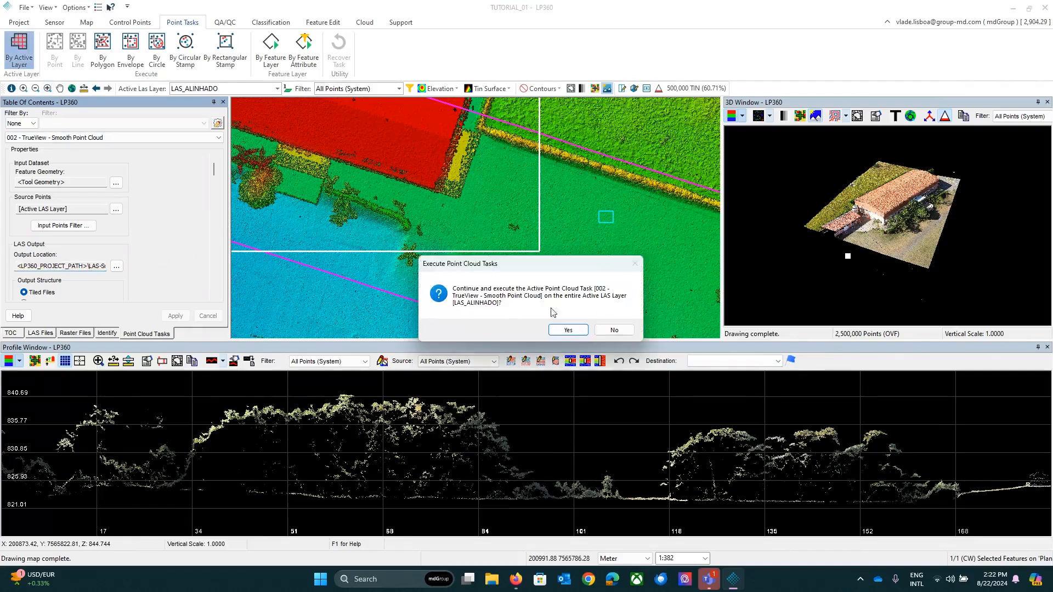
click(576, 329)
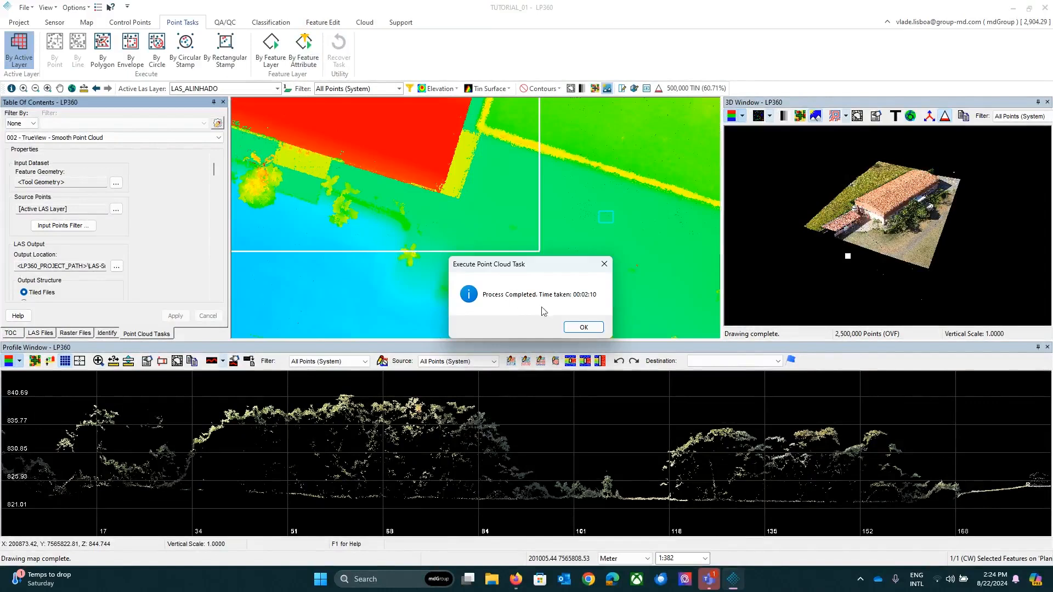
click(584, 328)
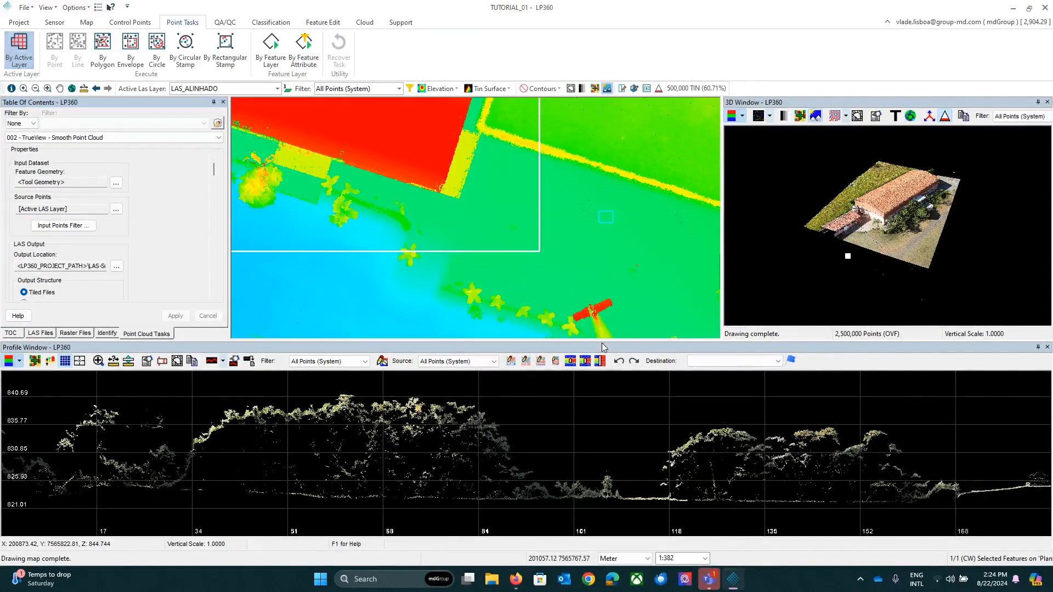
Enlarge the map view and rename the LAS Layer_1 layer as LAS_ALINHADO_SUAVIZADO.
drag(608, 388, 608, 391)
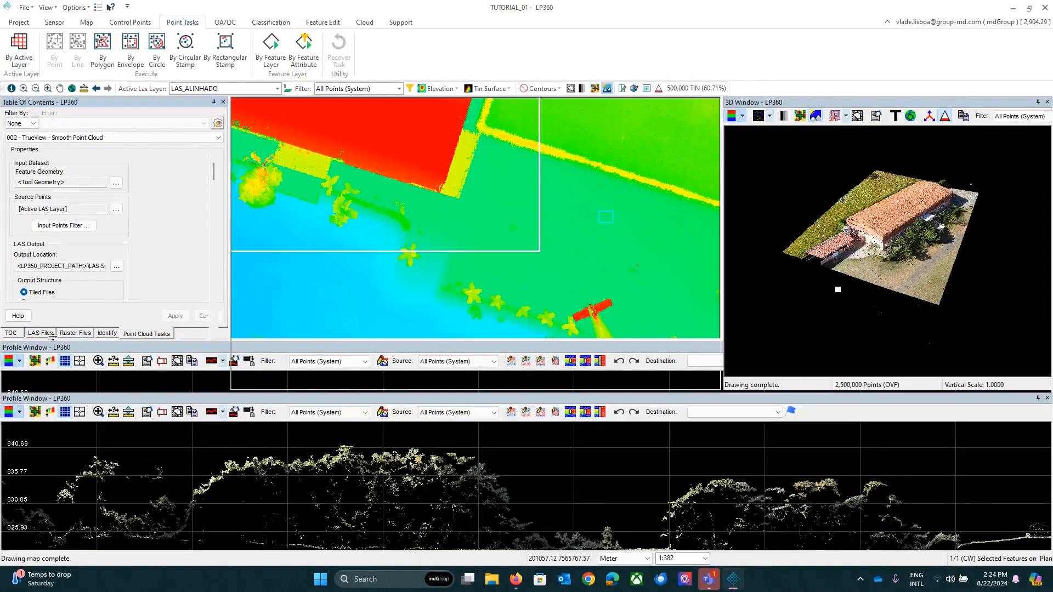
click(12, 385)
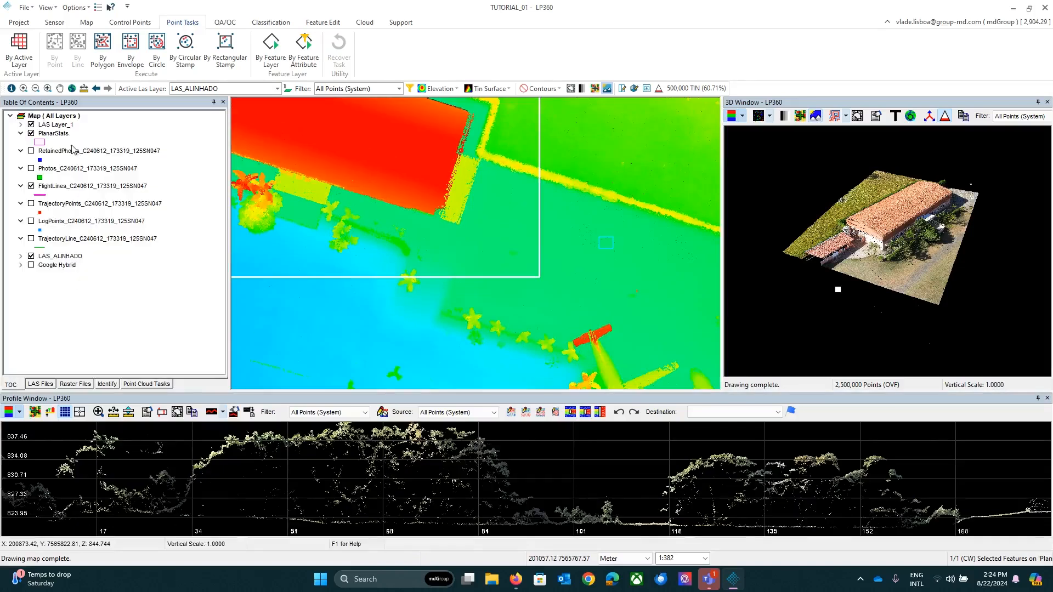
click(61, 126)
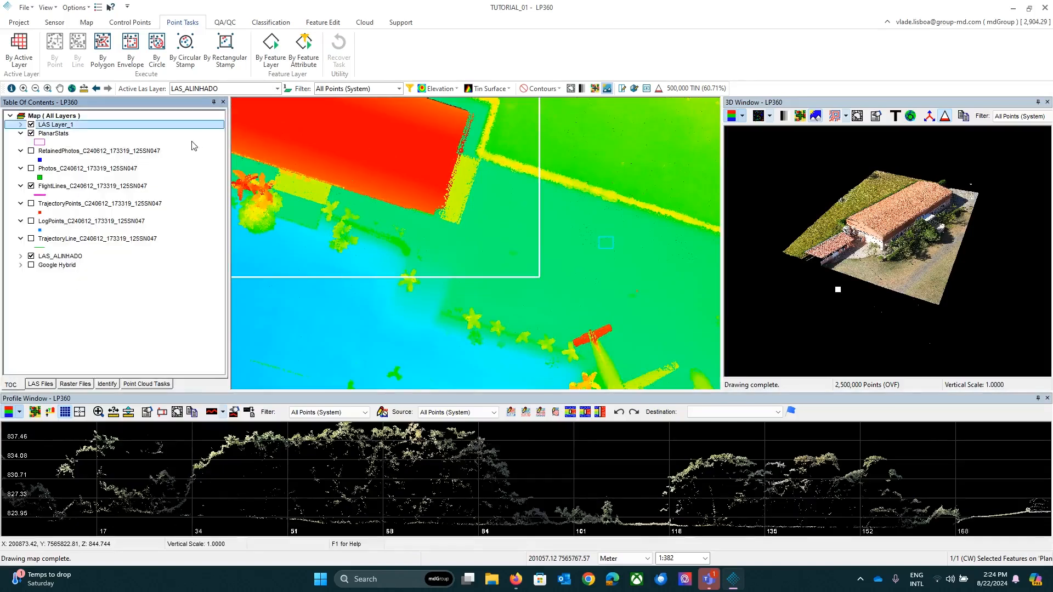
click(57, 125)
click(47, 126)
key(ctrl+a)
text(LAS)
text(ALINHADO)
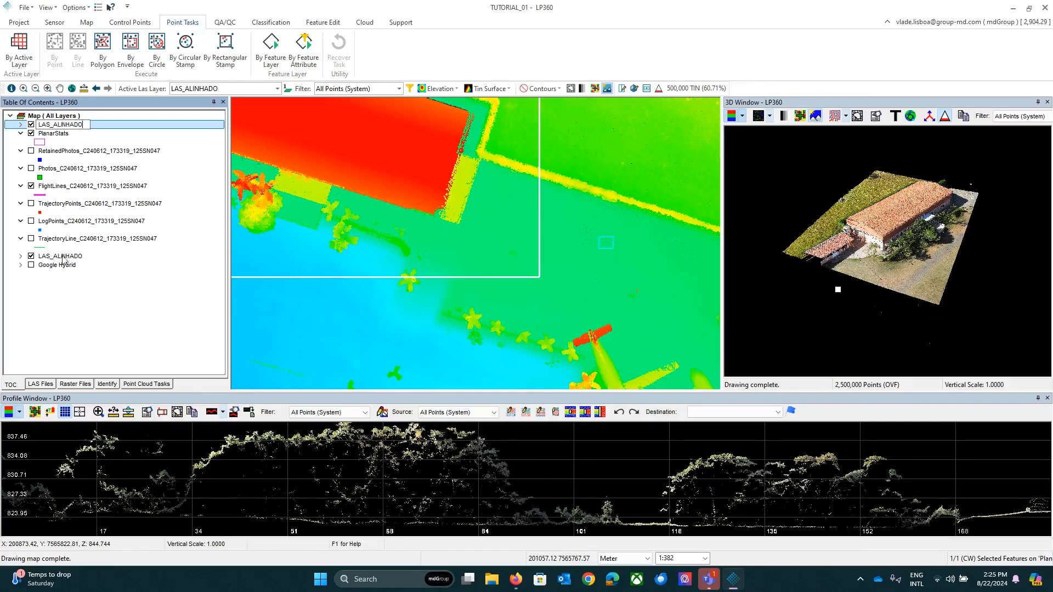
text(_SUAVIZADO)
key(Return)
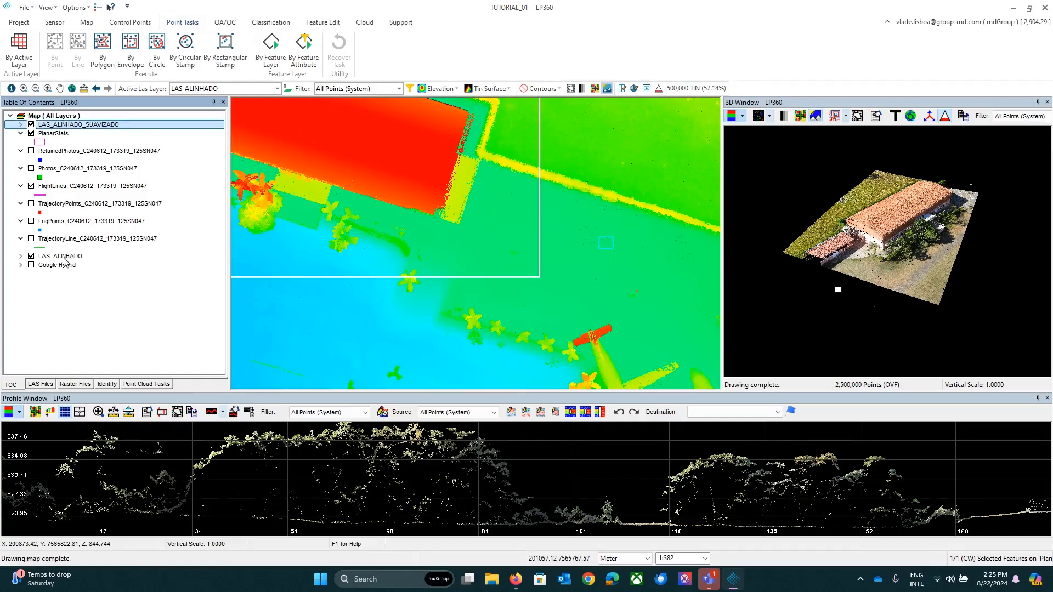
Move the LAS_ALINHADO_SUAVIZADO layer directly above LAS_ALINHADO in the layer order and hide LAS_ALINHADO.
drag(111, 127, 203, 245)
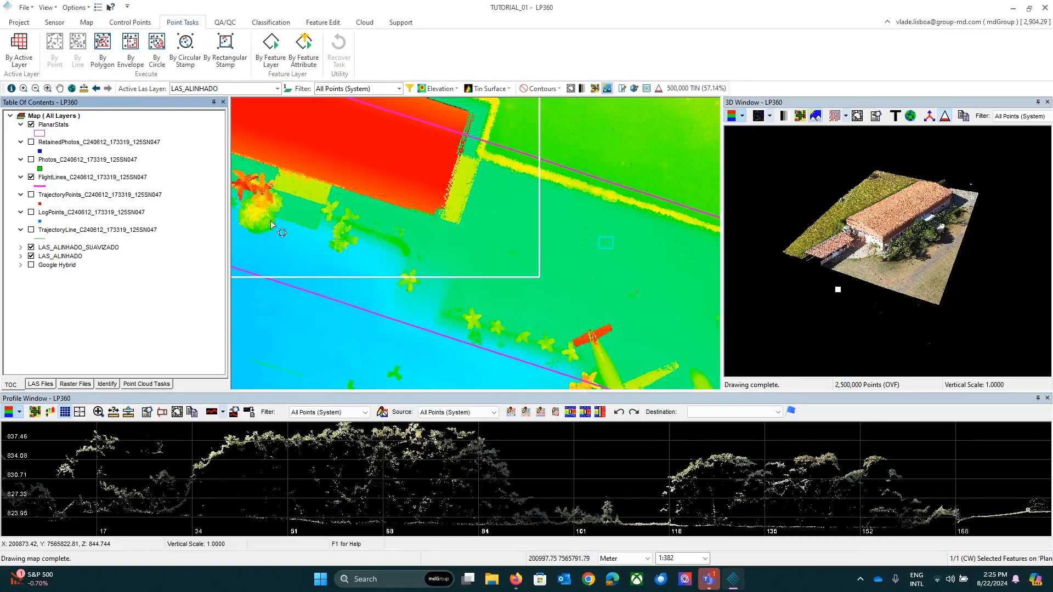
scroll(463, 259, down, 2)
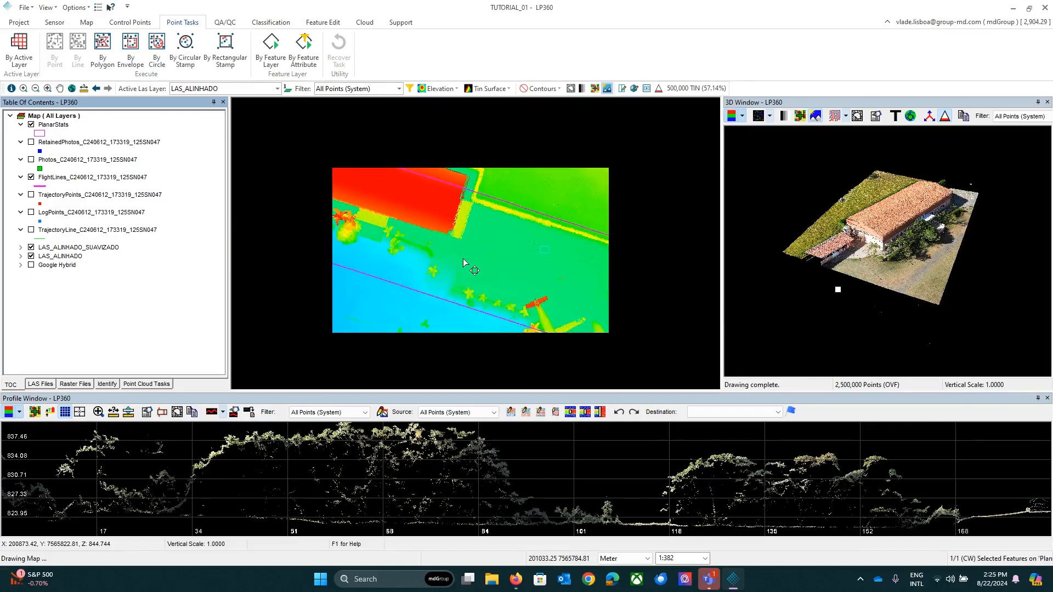
scroll(481, 245, down, 2)
scroll(482, 246, down, 2)
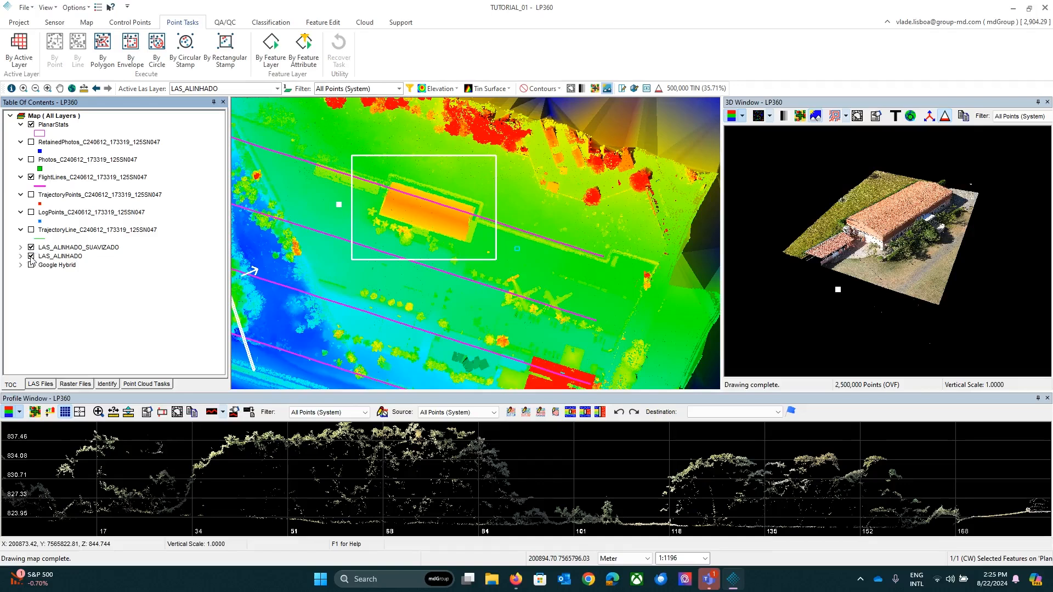
click(31, 257)
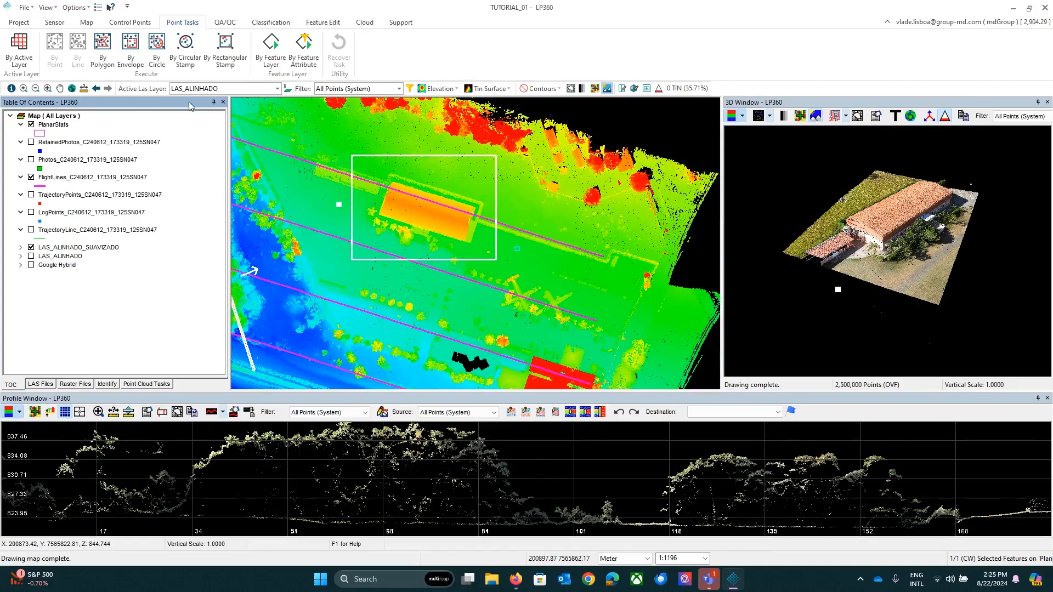
Make LAS_ALINHADO_SUAVIZADO the active LAS layer and display it as a Tin Surface.
click(218, 90)
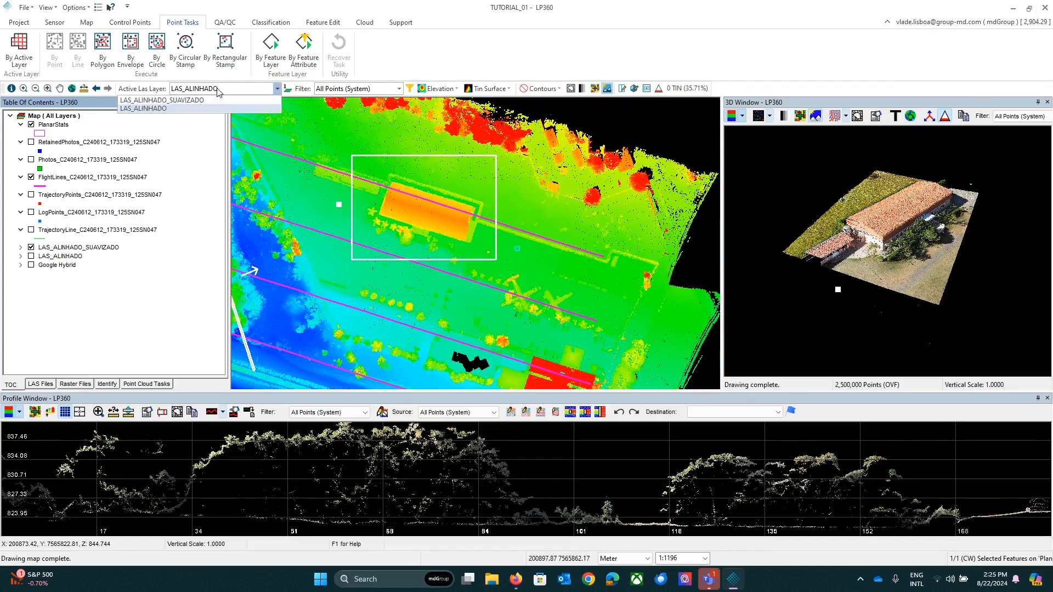
click(205, 101)
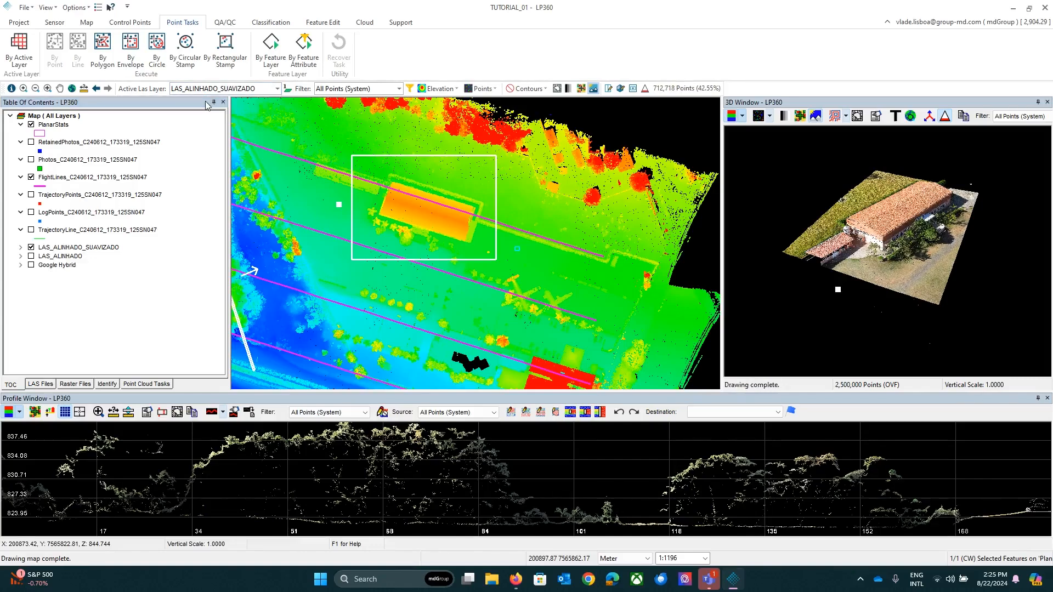
click(491, 89)
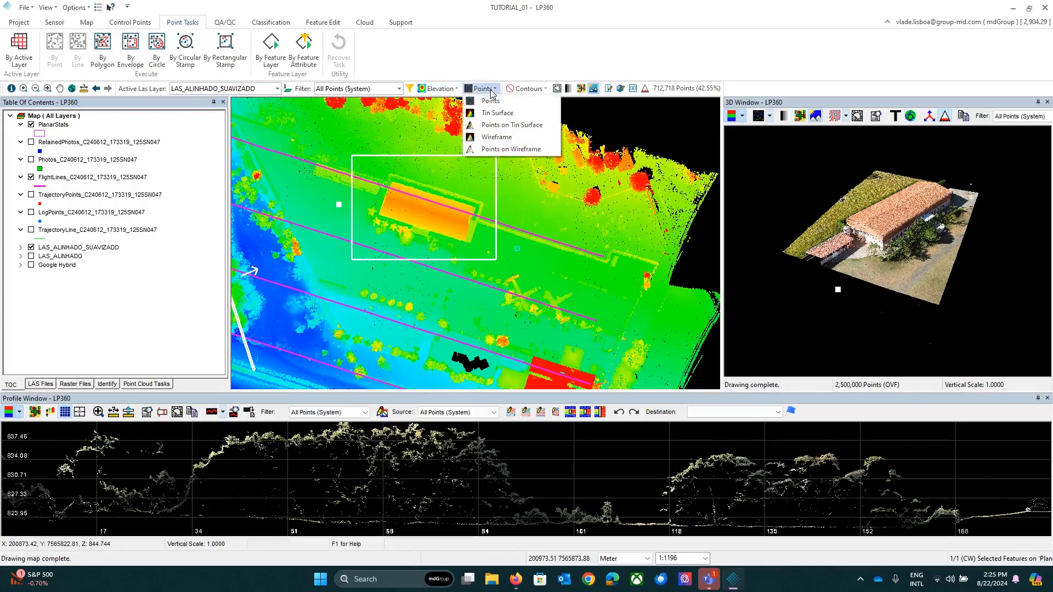
click(490, 112)
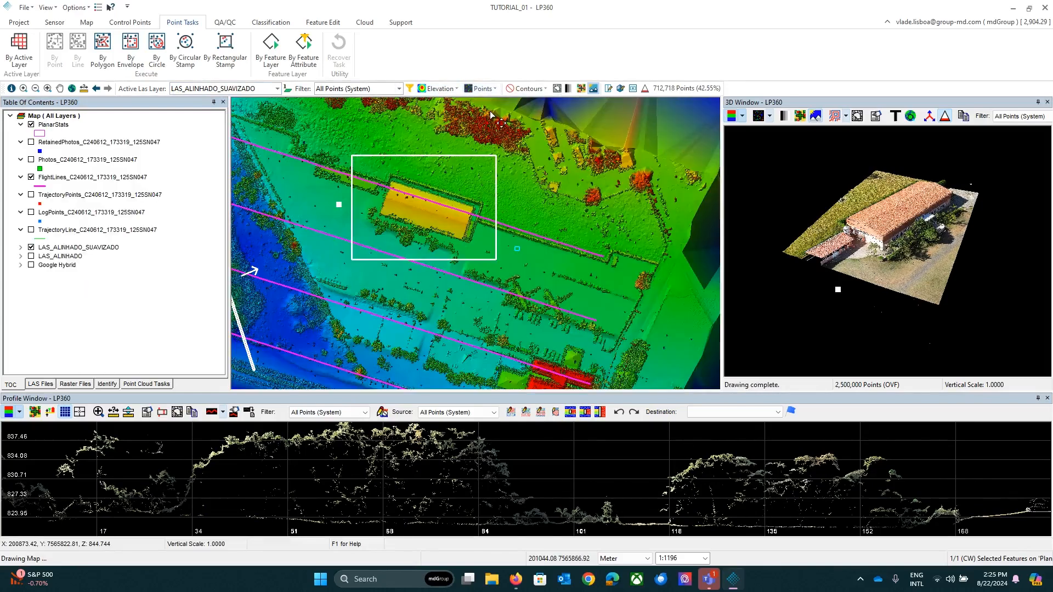
Show LAS_ALINHADO again and compare the two surfaces around the sample polygon by toggling LAS_ALINHADO_SUAVIZADO off and on.
scroll(508, 253, up, 3)
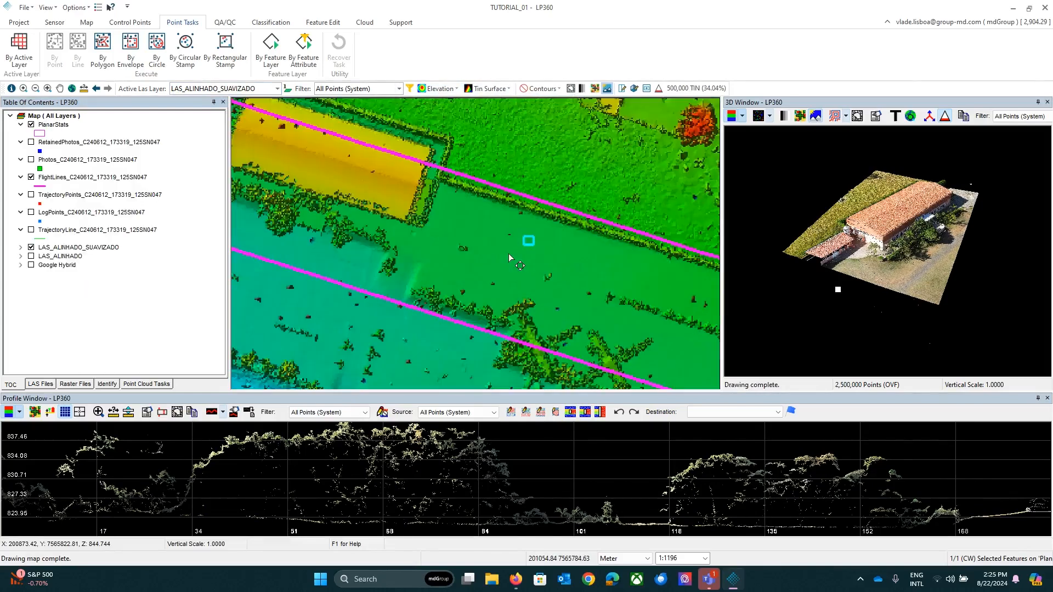
scroll(508, 253, up, 3)
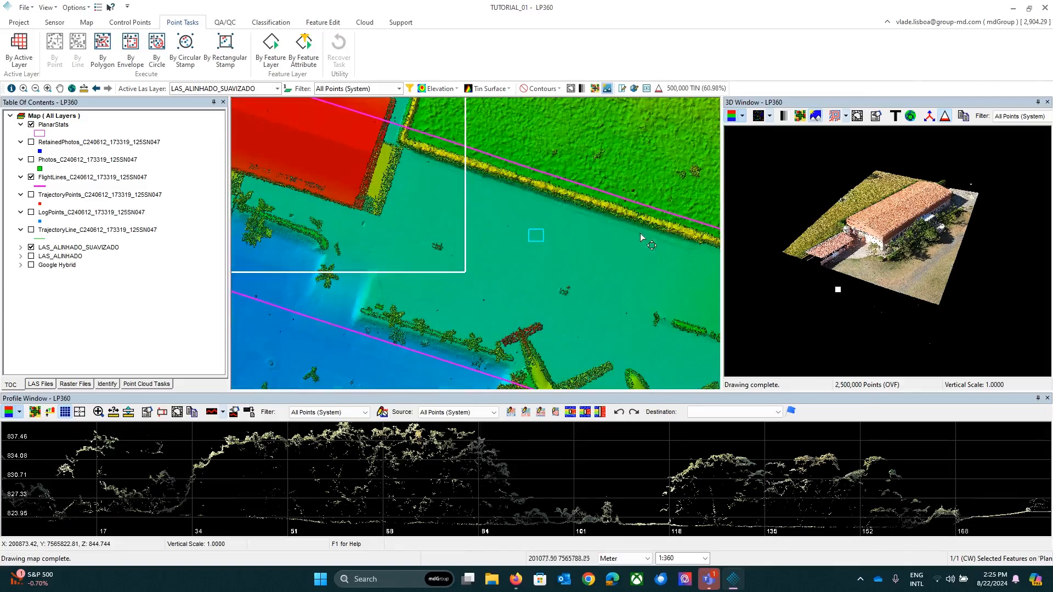
click(31, 256)
click(31, 247)
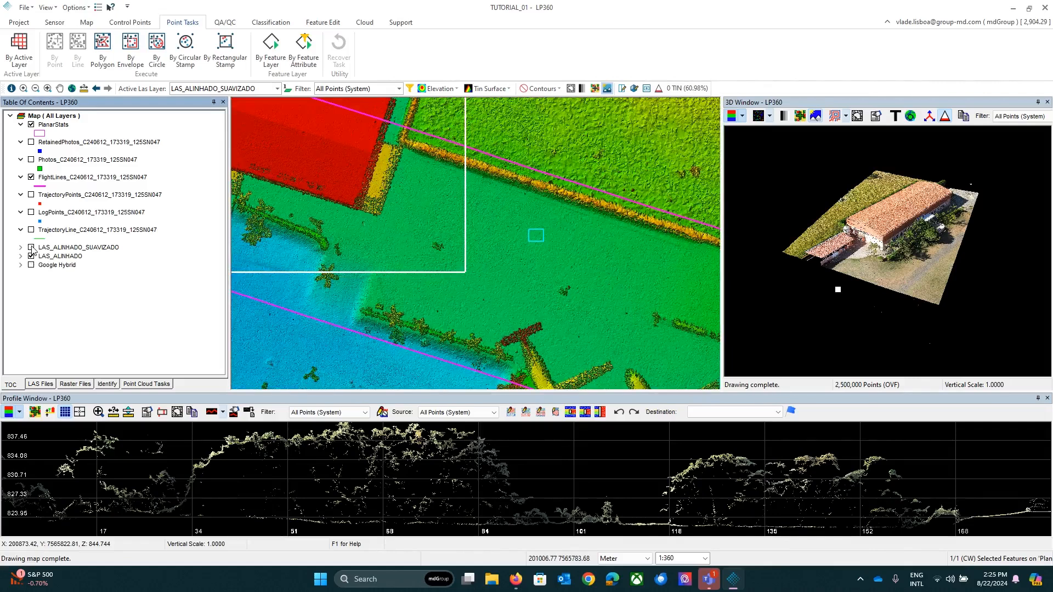
click(31, 247)
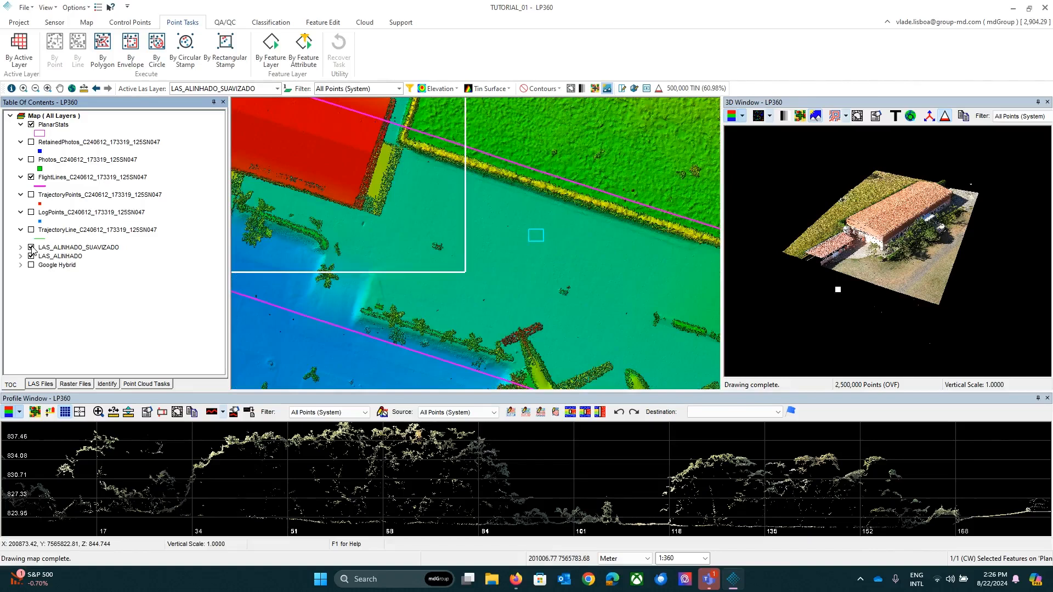
Draw a profile line about 23 m long across the flat ground beside the sample polygon, with a profile depth of 0.30.
click(622, 88)
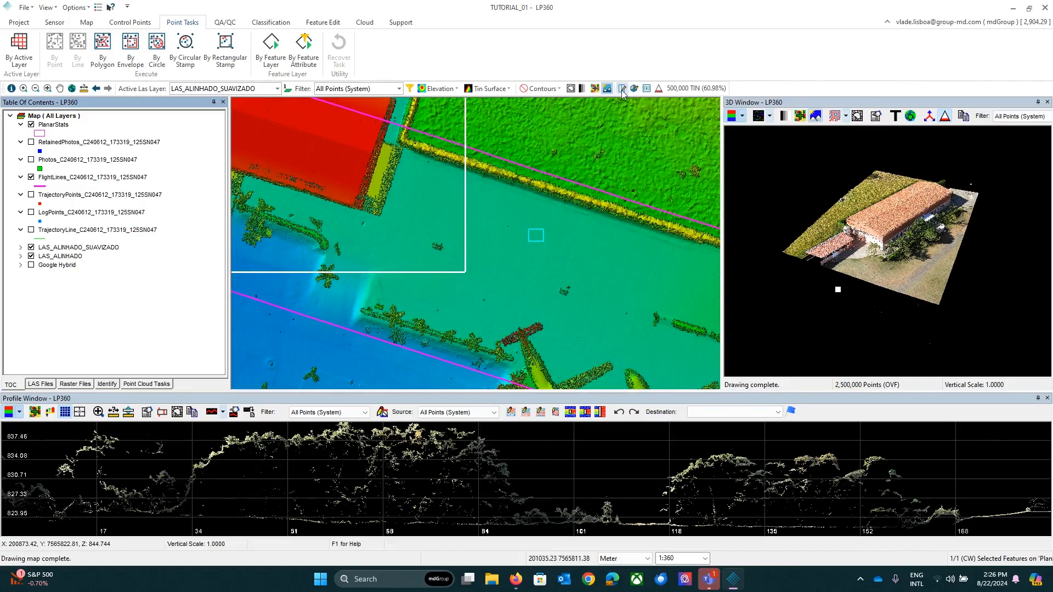
click(481, 190)
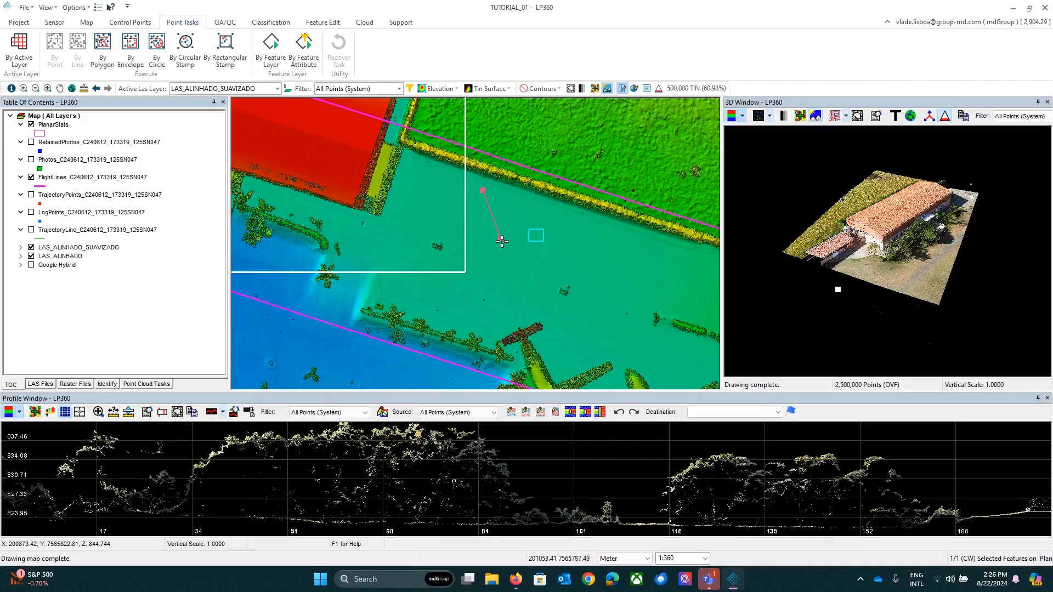
click(537, 314)
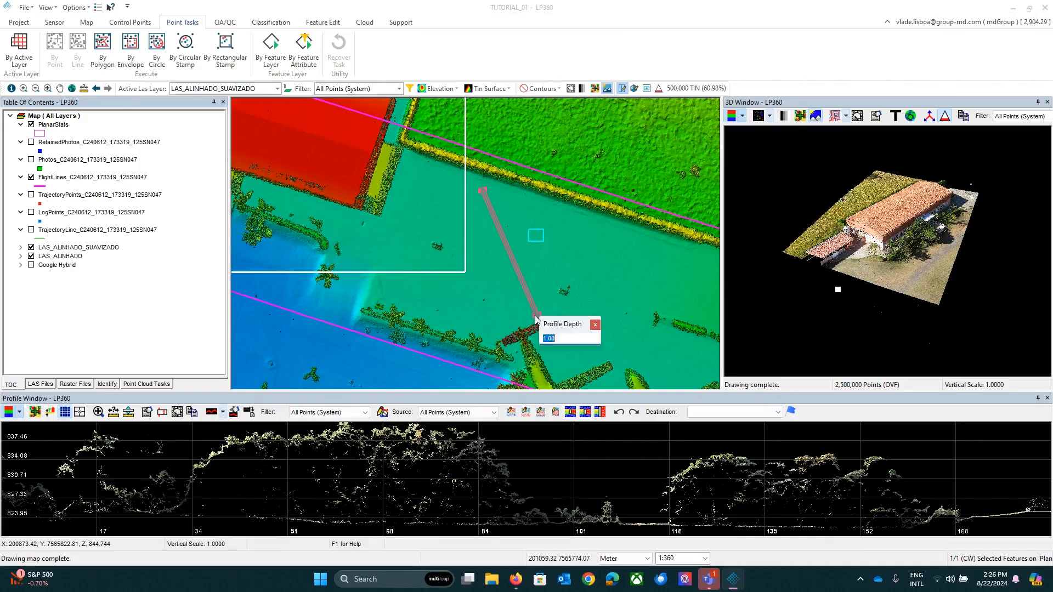
text(.30)
key(Return)
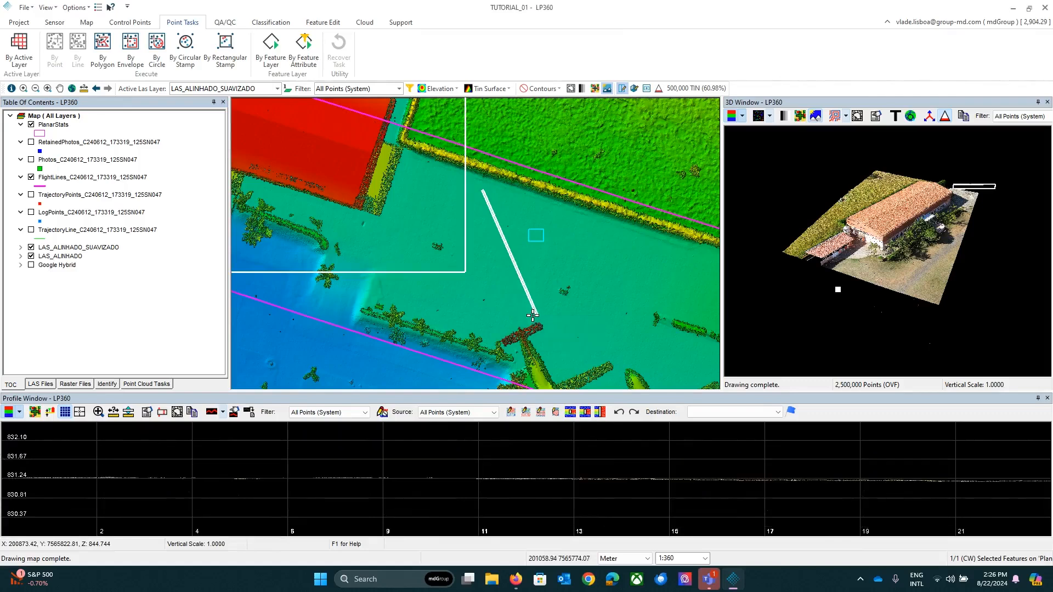
Apply a 0.1 map unit Quick Grid to the profile's horizontal and vertical graticule lines and close the properties.
click(548, 491)
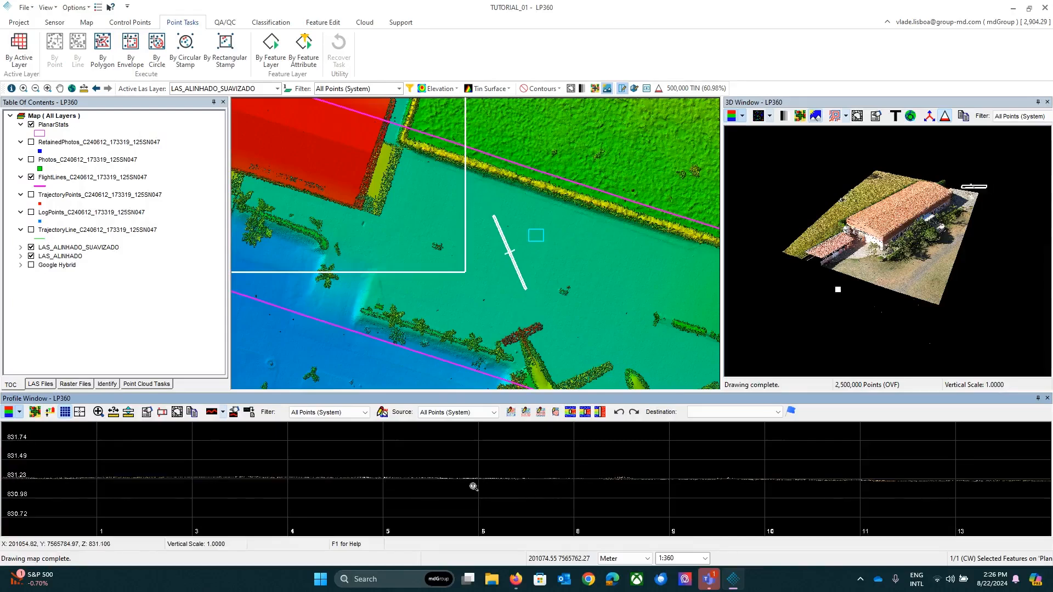
right_click(63, 415)
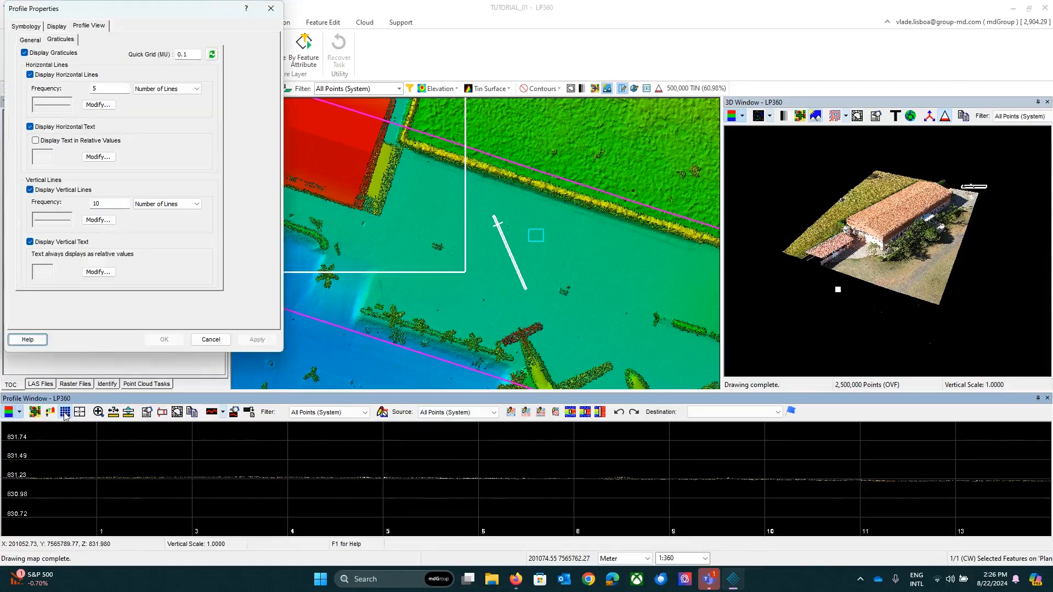
drag(189, 16, 273, 65)
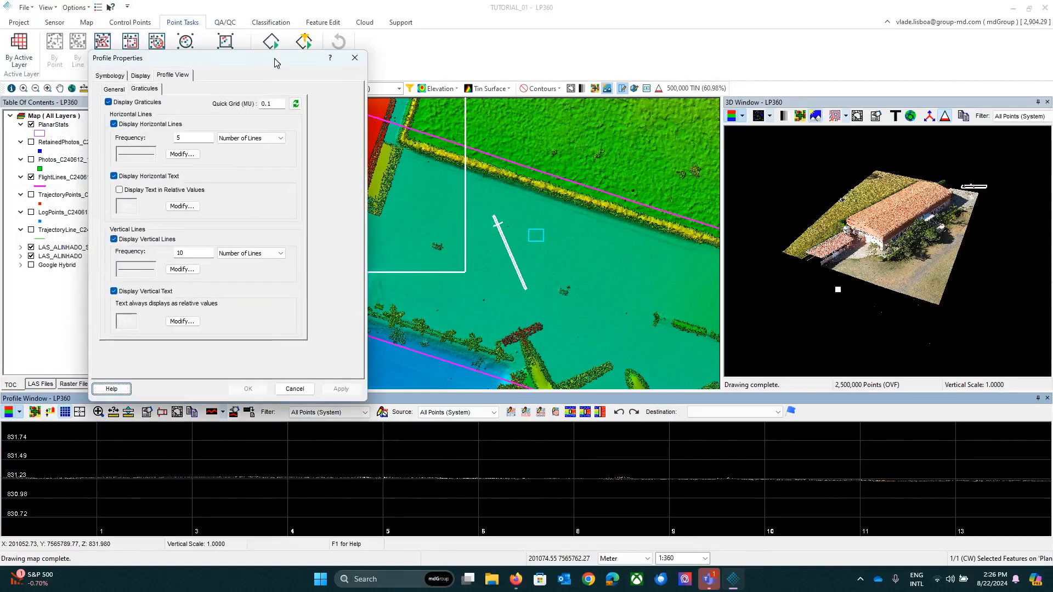
double_click(272, 102)
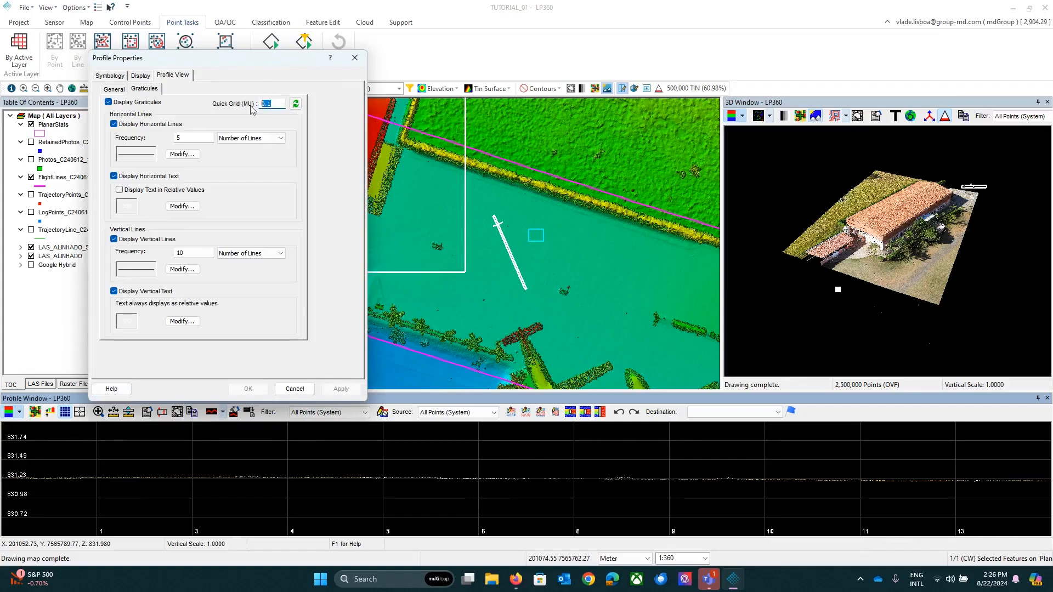
click(295, 105)
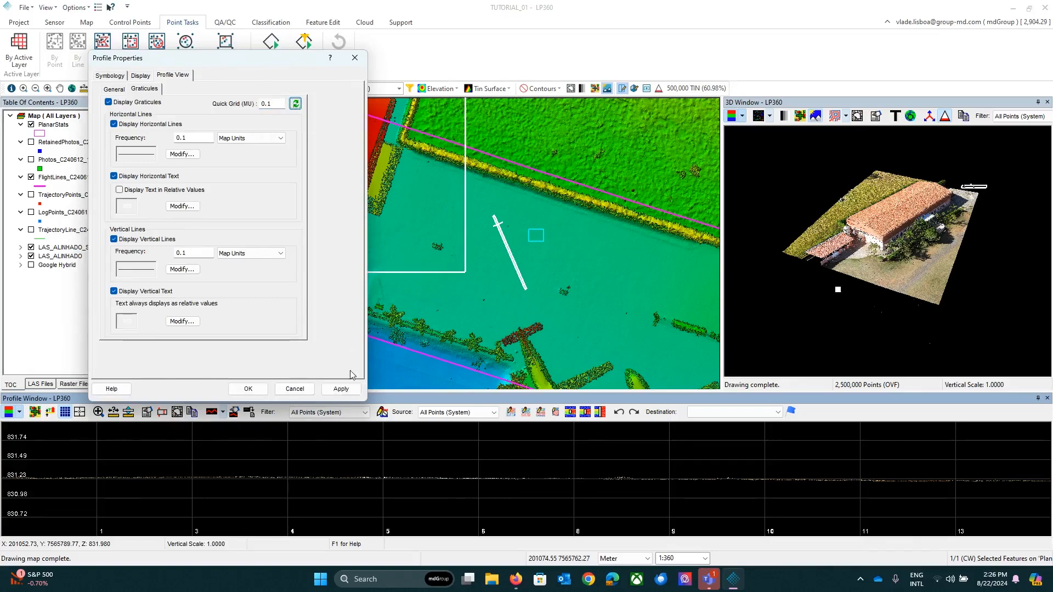
click(340, 389)
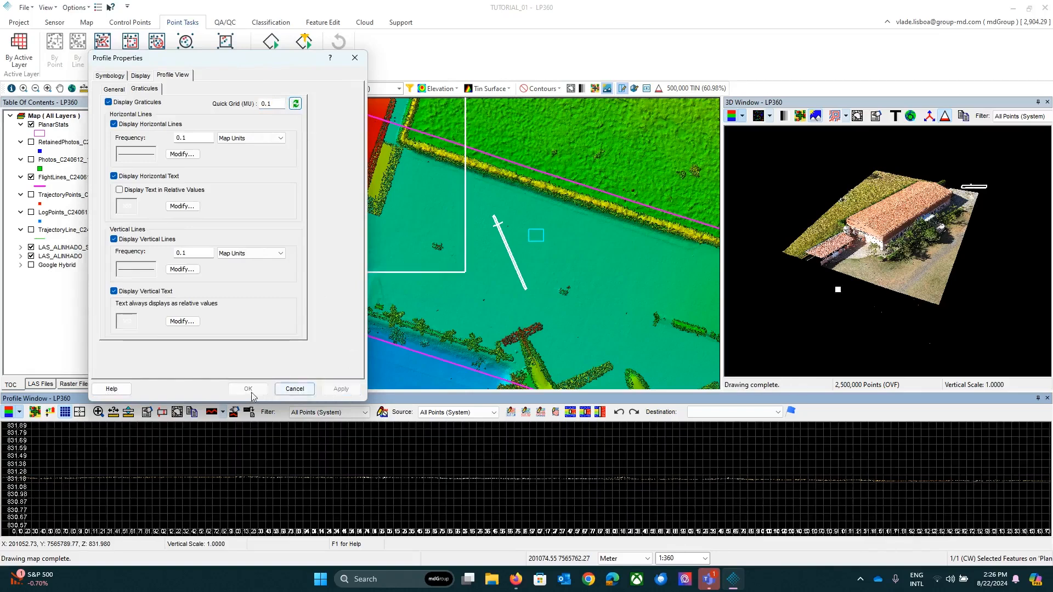
click(354, 57)
Compare the ground profile of both point clouds by making LAS_ALINHADO the active layer and returning to LAS_ALINHADO_SUAVIZADO.
scroll(575, 485, up, 1)
scroll(575, 484, up, 2)
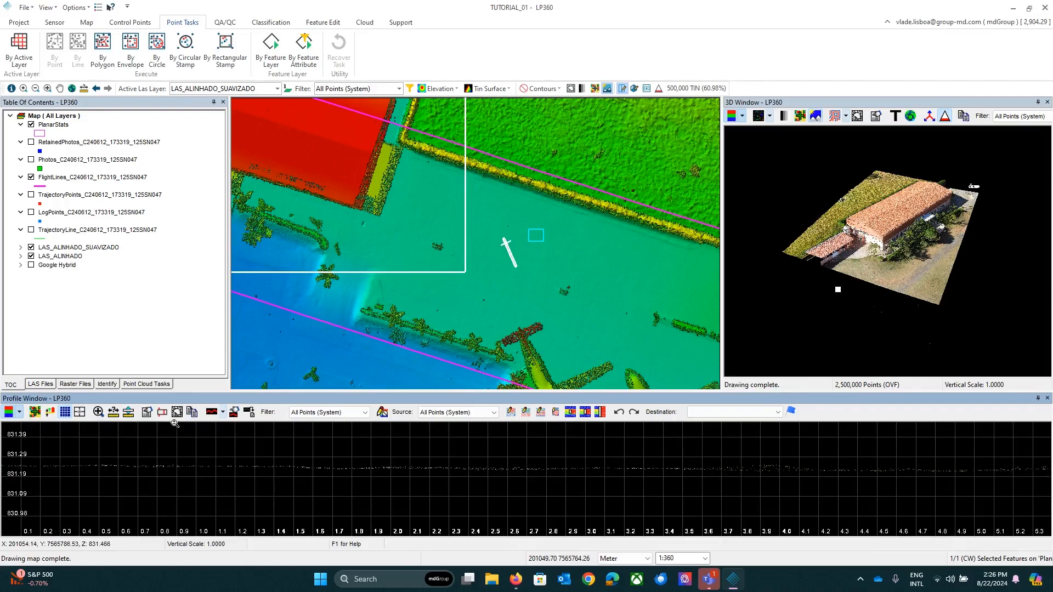
click(114, 412)
click(265, 89)
click(184, 110)
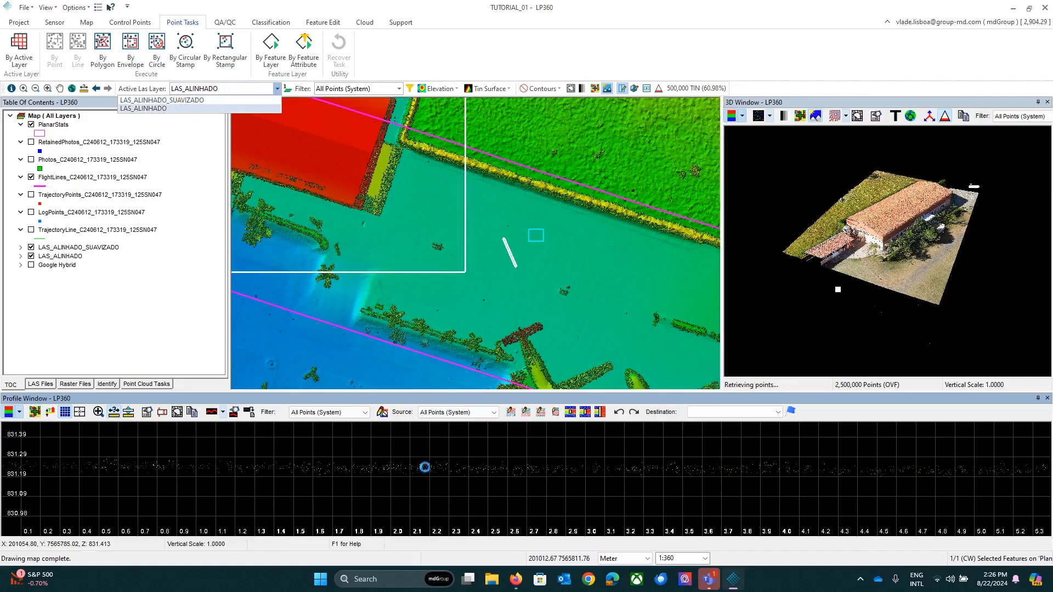
click(228, 90)
click(224, 101)
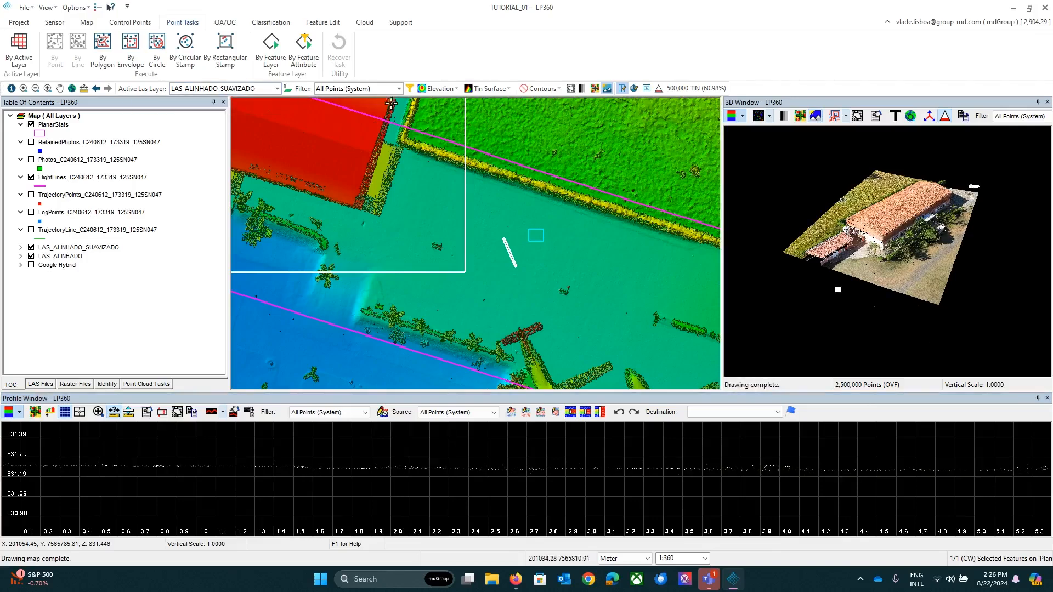
Set the Live View point size to 4 and make LAS_ALINHADO the active LAS layer for the profile comparison.
click(410, 89)
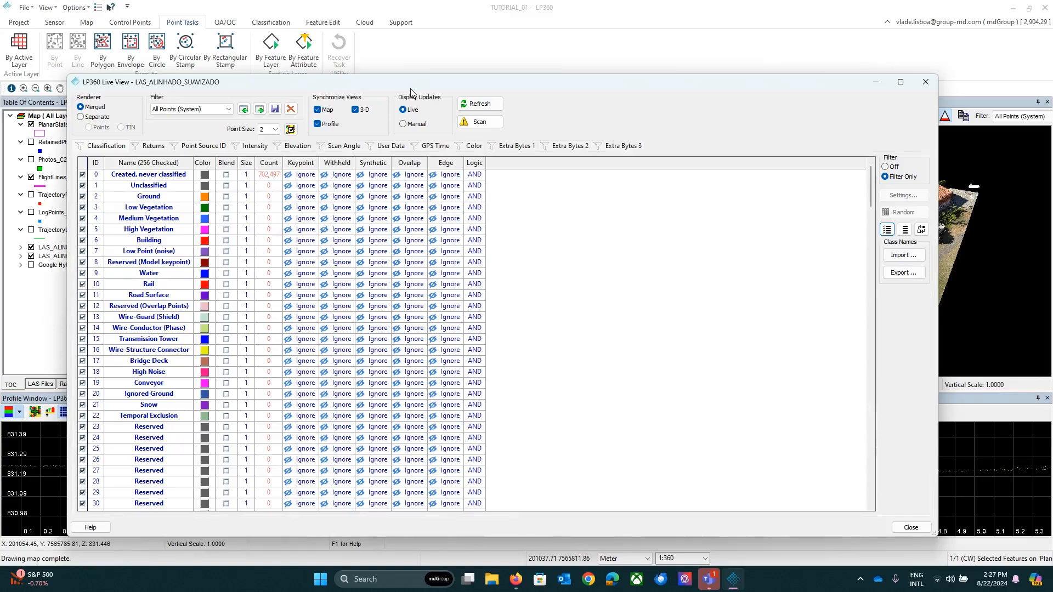
click(274, 130)
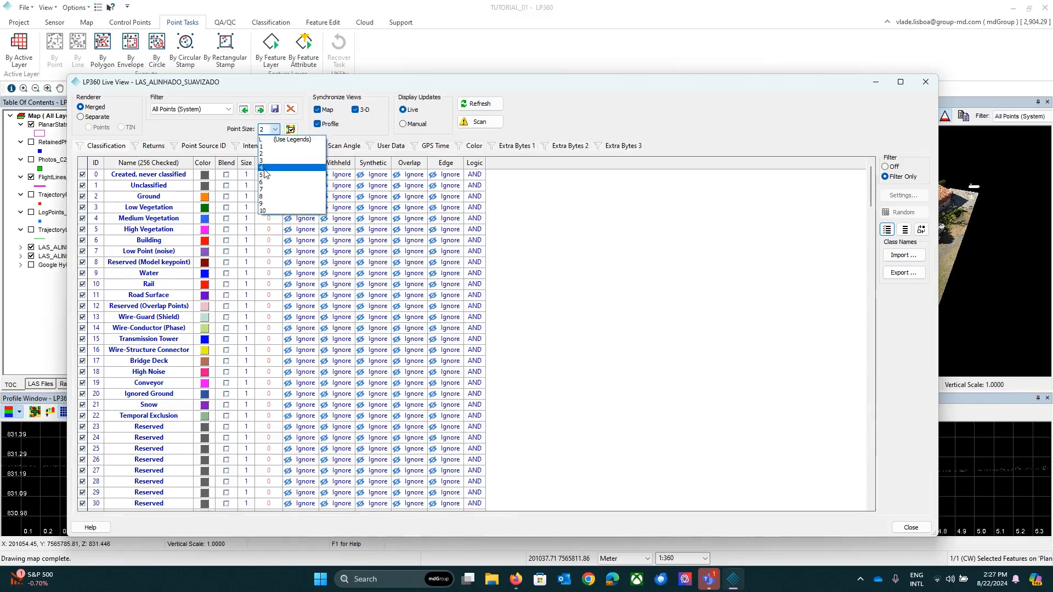
click(267, 169)
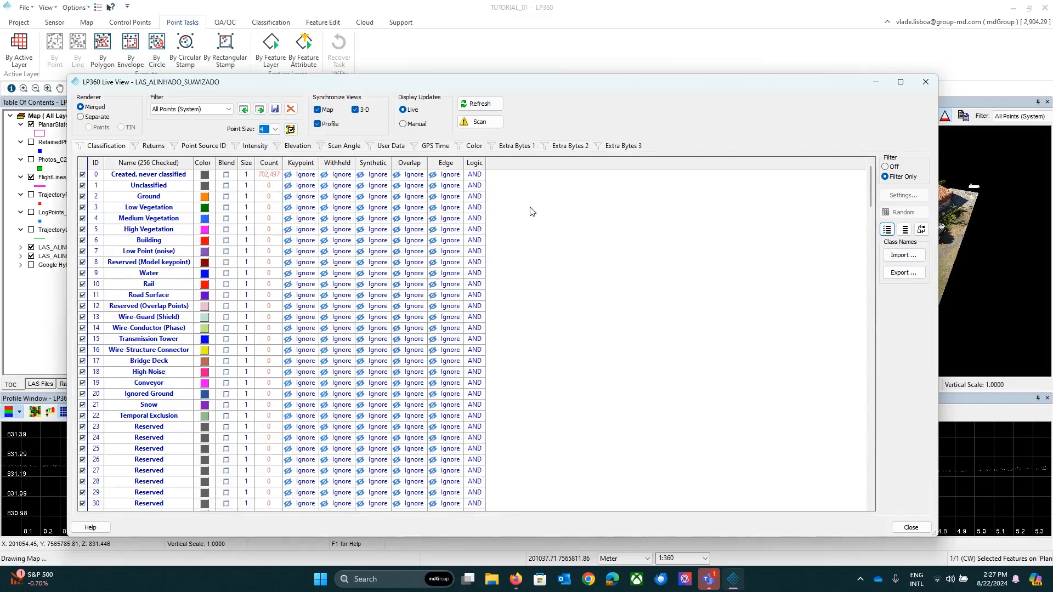
click(911, 527)
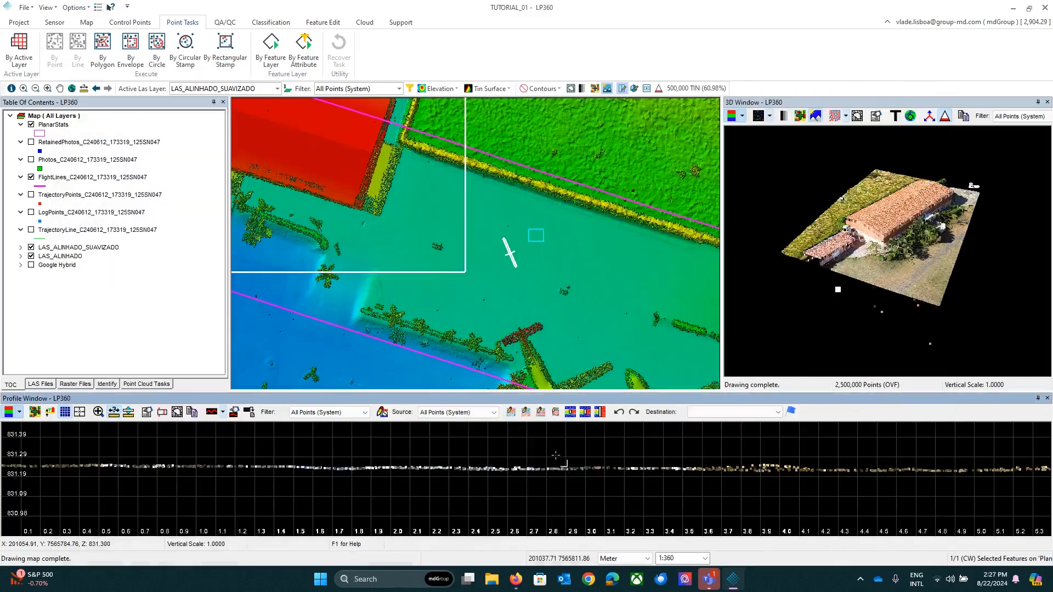
click(231, 87)
click(225, 109)
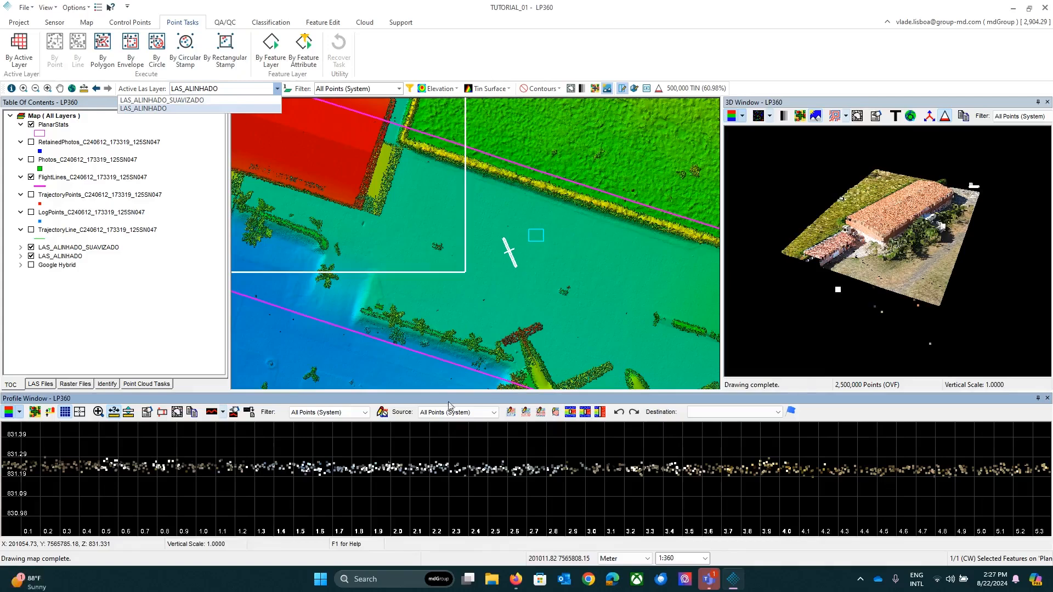
Examine the LAS_ALINHADO ground profile and make LAS_ALINHADO_SUAVIZADO the active LAS layer for comparison.
click(200, 93)
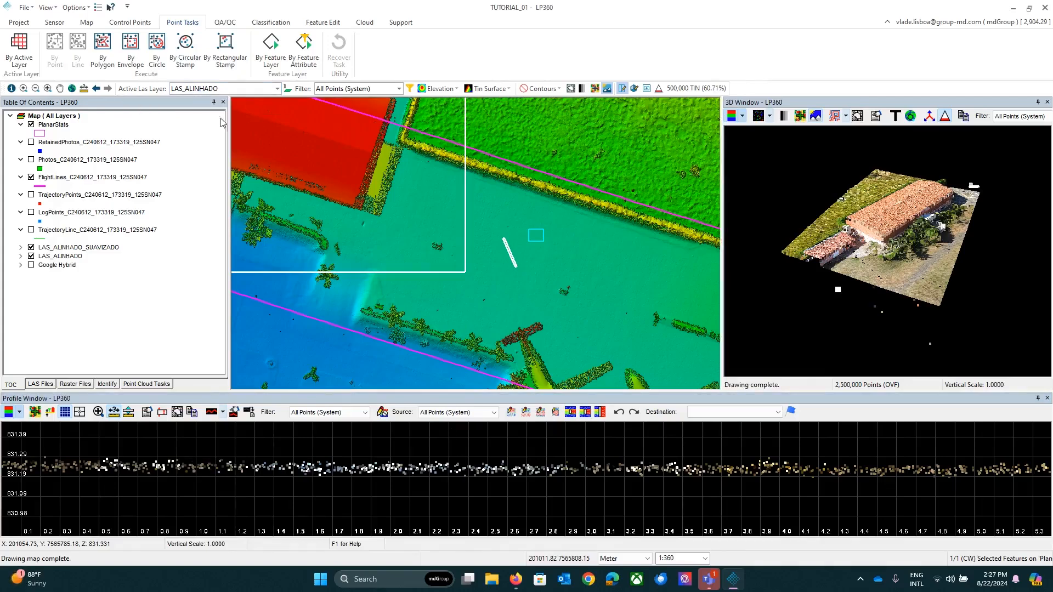
click(376, 462)
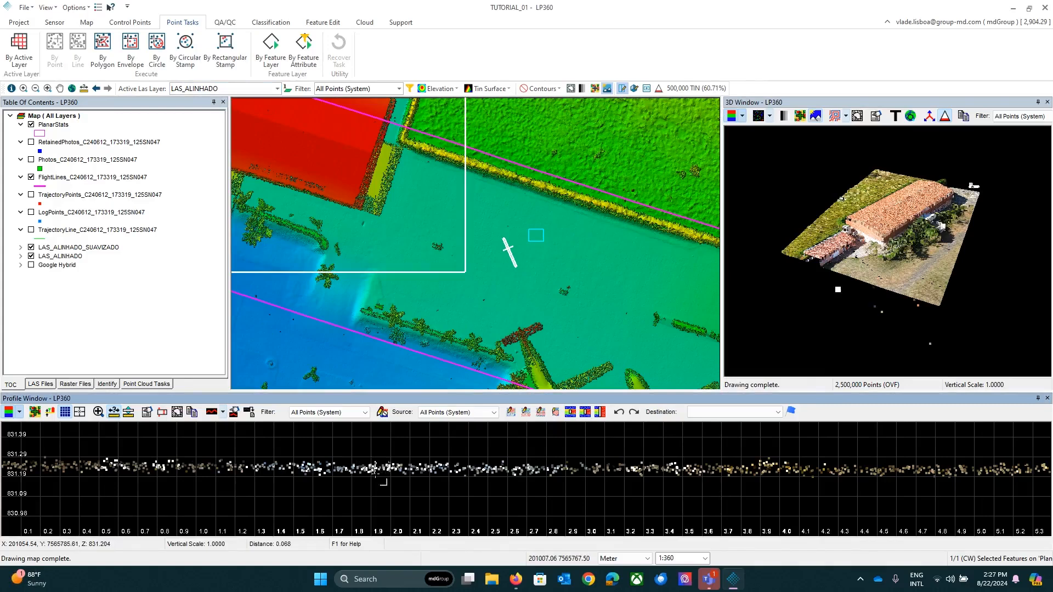
click(228, 91)
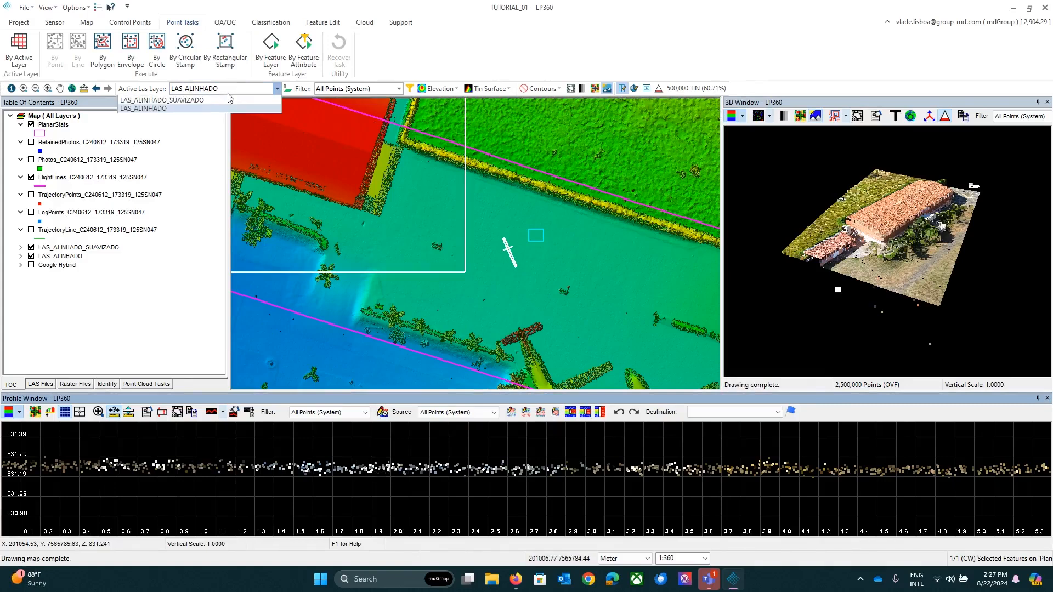
click(227, 100)
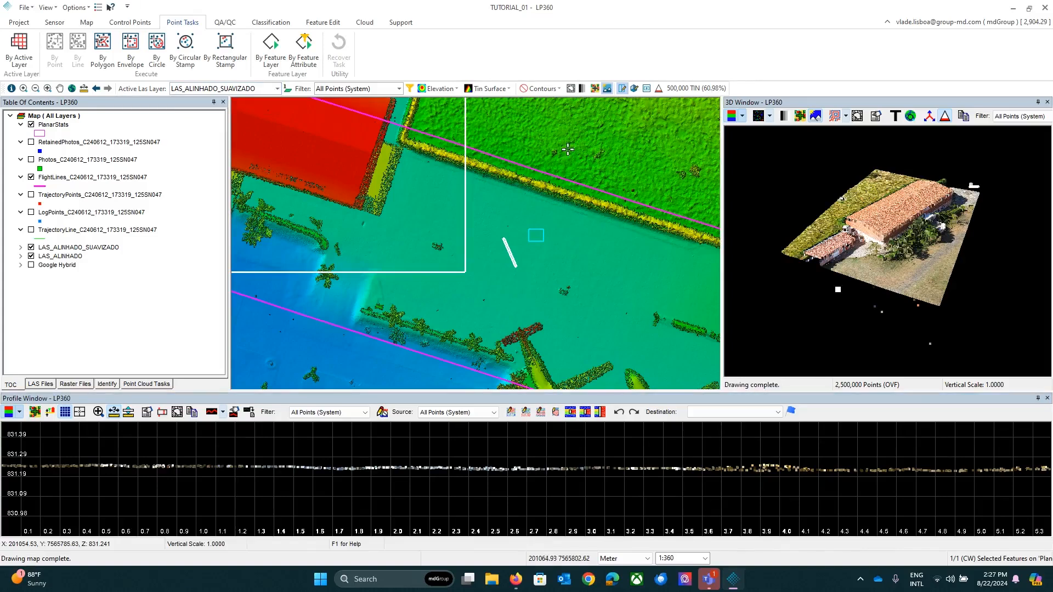
Reduce the Live View point size to the smallest option for LAS_ALINHADO_SUAVIZADO and close Live View.
click(409, 89)
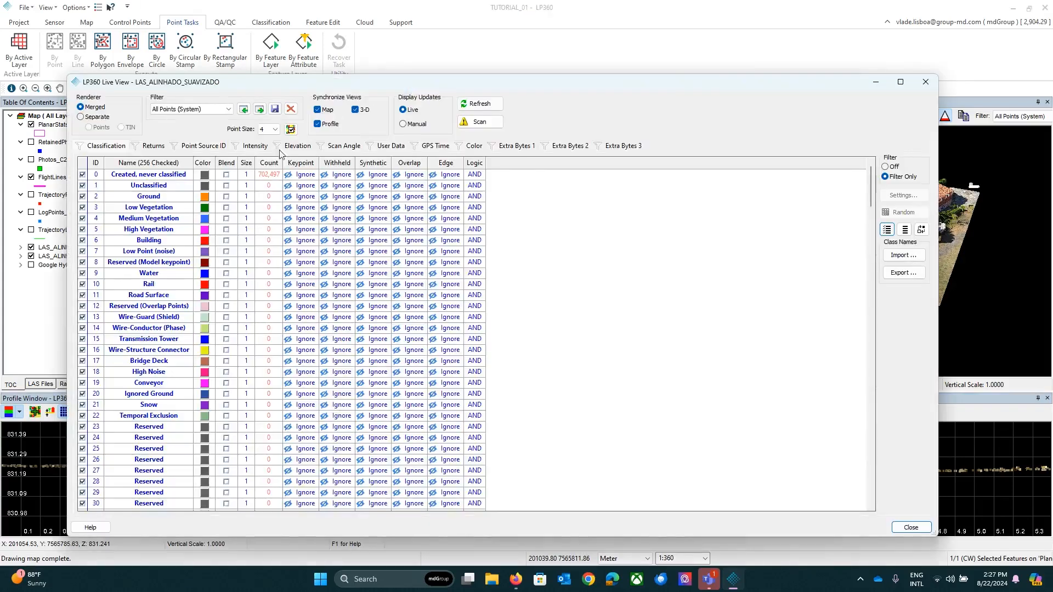
click(275, 129)
click(263, 139)
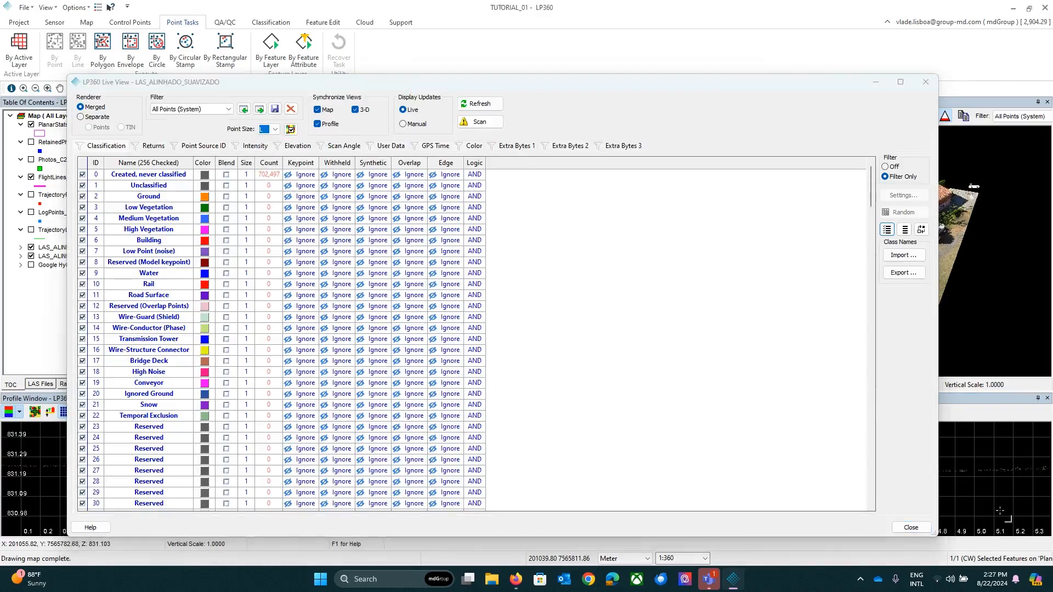
click(911, 527)
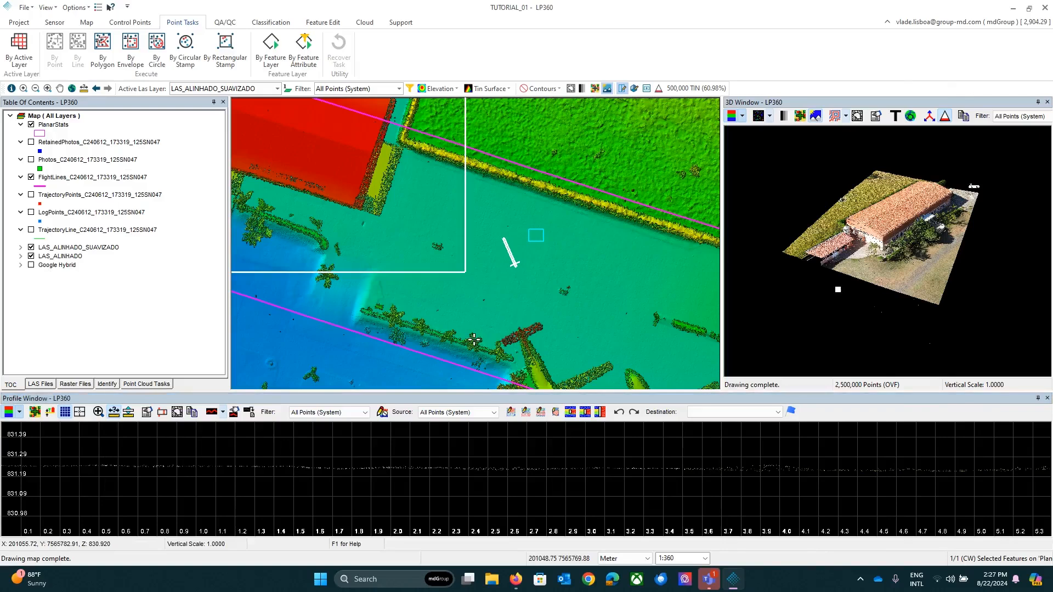
scroll(578, 271, down, 2)
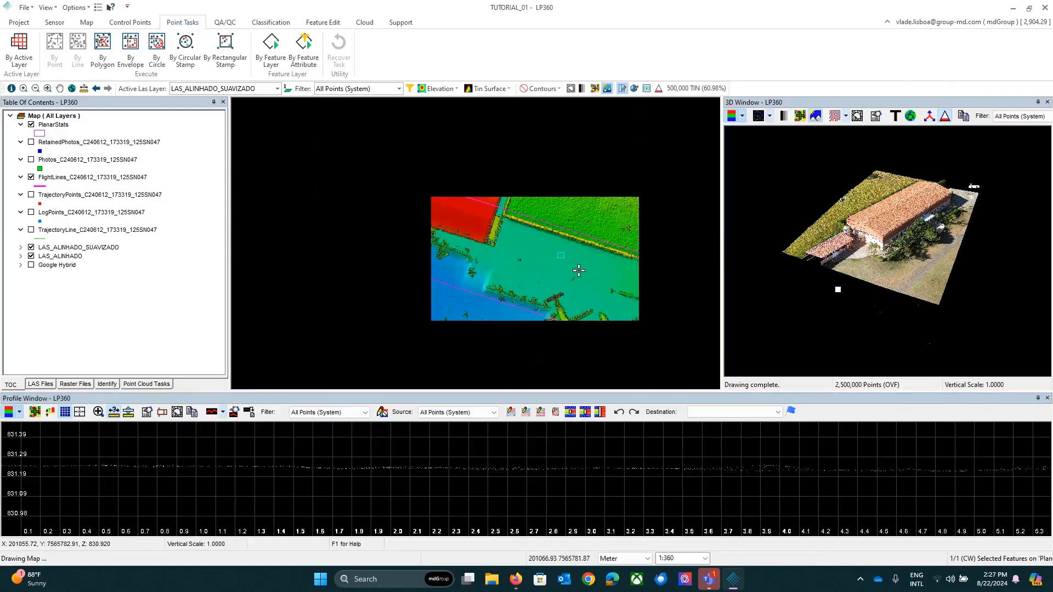